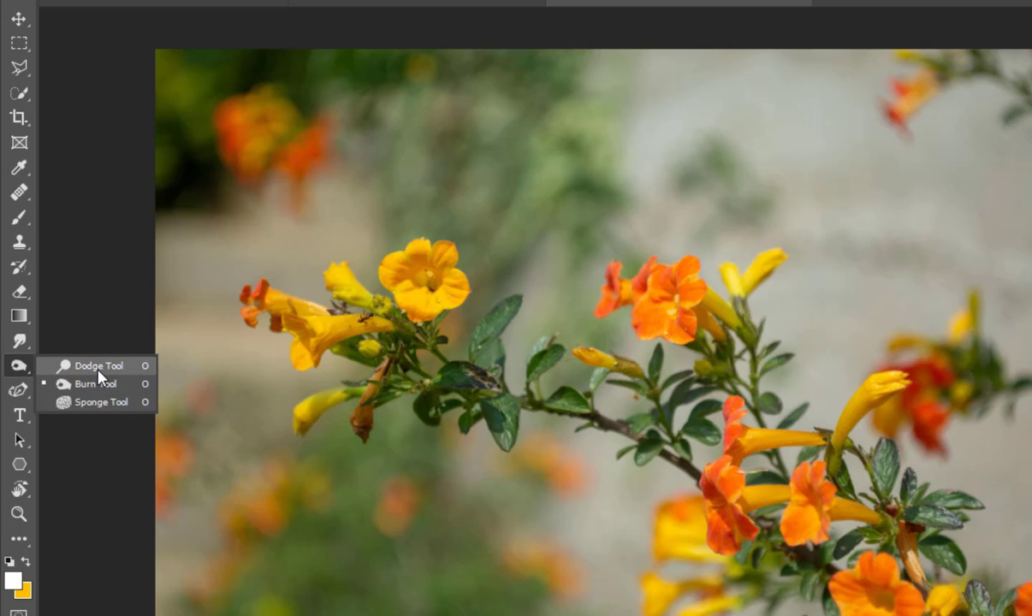
pyautogui.press('Escape')
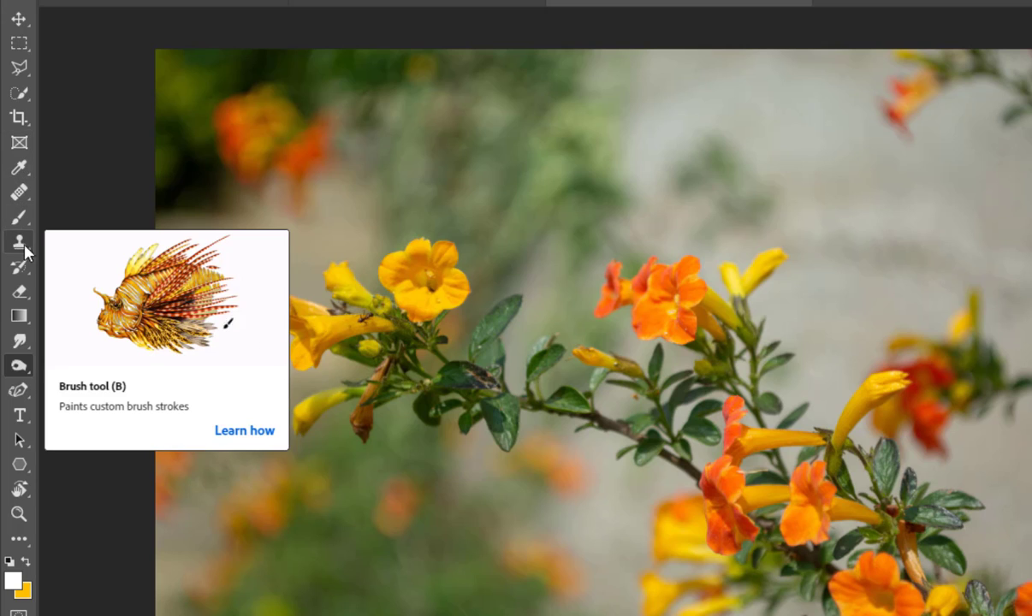
pyautogui.click(21, 365)
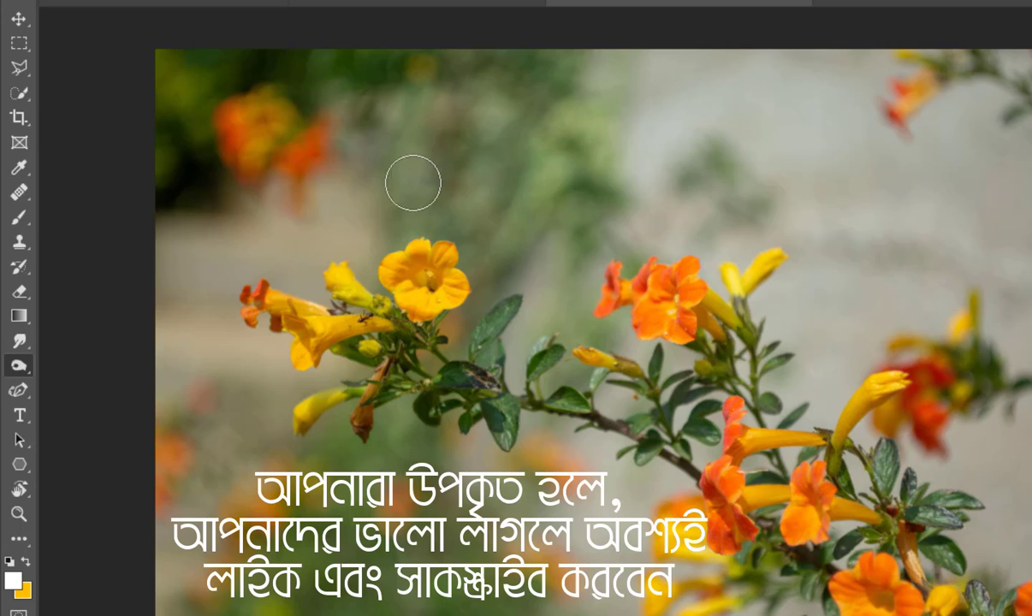
pyautogui.click(18, 369)
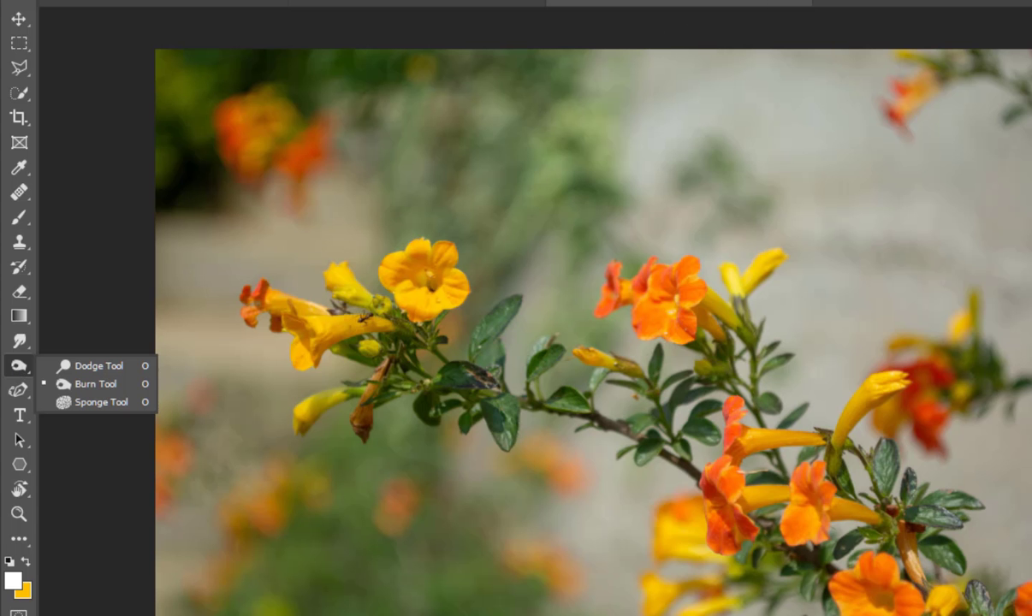
pyautogui.press('Escape')
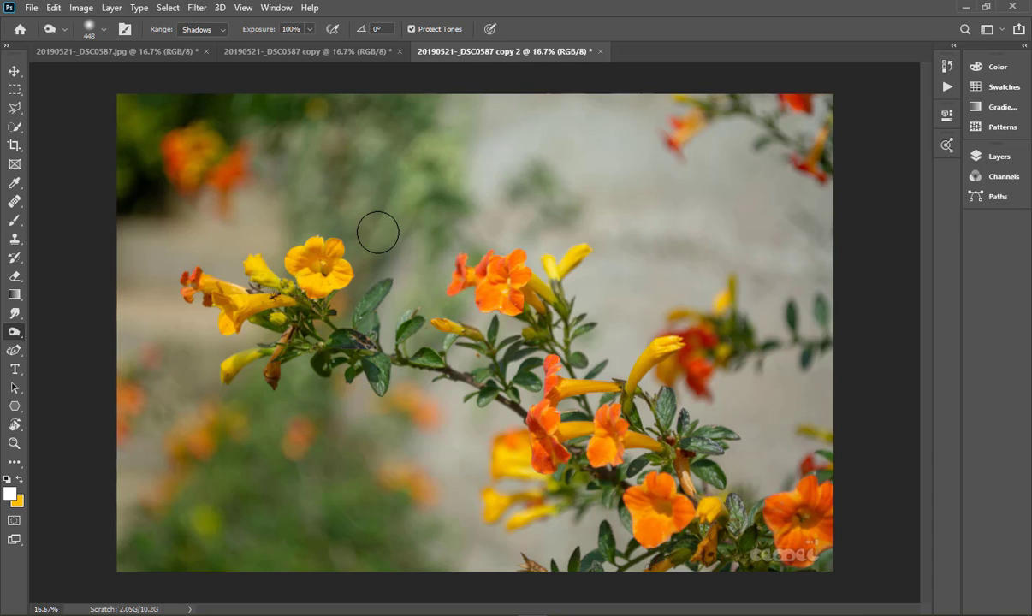
# Step: Switch to the Dodge tool and look through its tonal Range options
pyautogui.rightClick(14, 333)
pyautogui.click(53, 333)
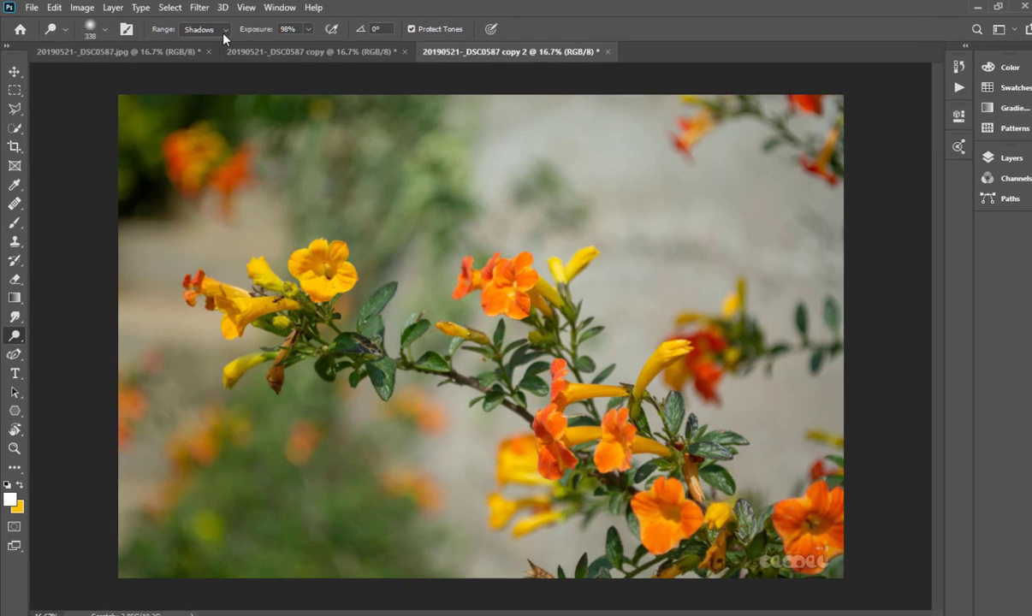
pyautogui.click(218, 31)
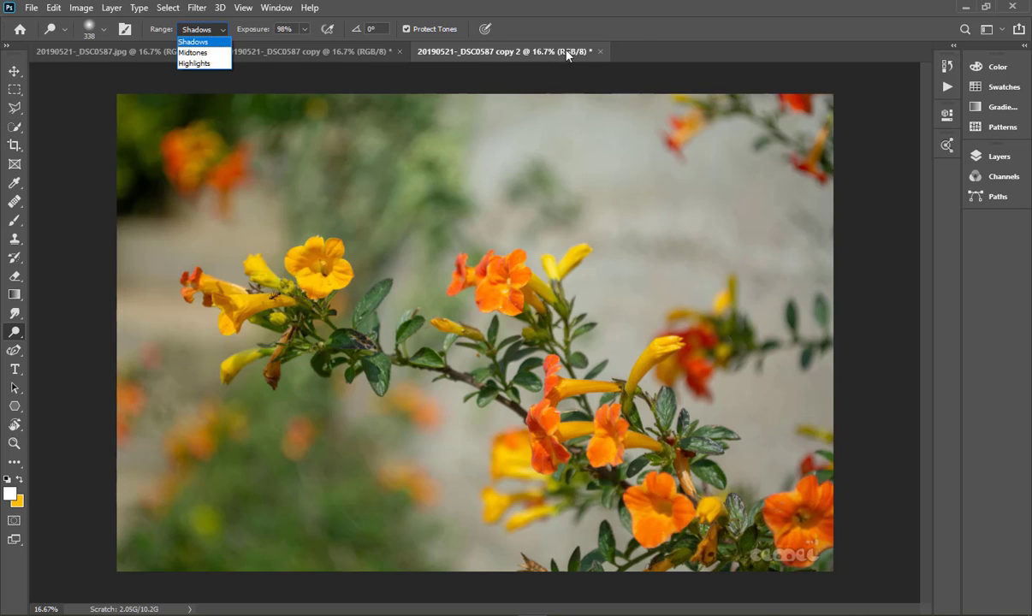
pyautogui.click(635, 28)
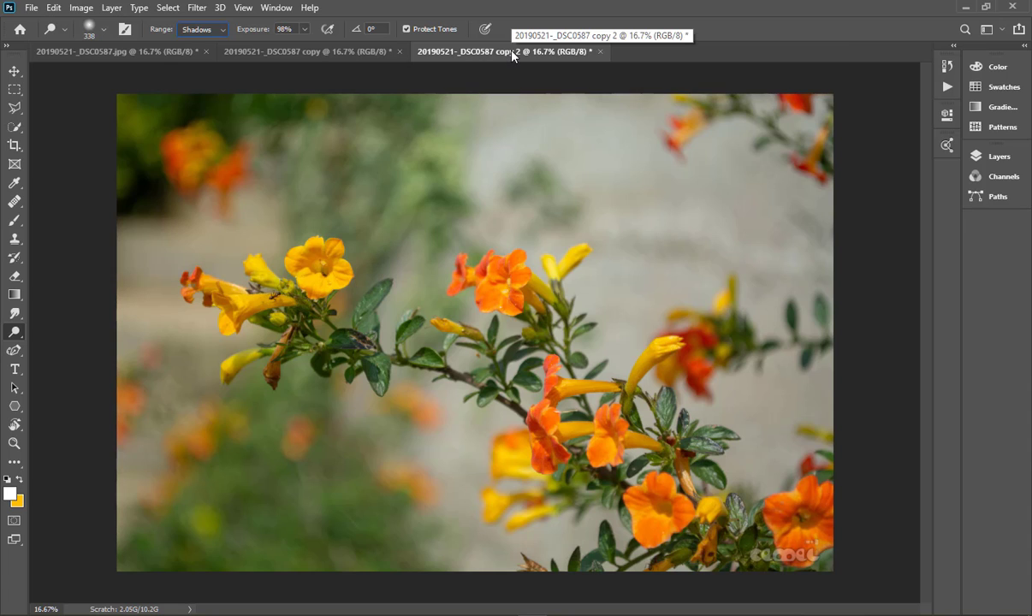
# Step: Duplicate the flower image as a new document and desaturate the duplicate to black and white
pyautogui.click(82, 9)
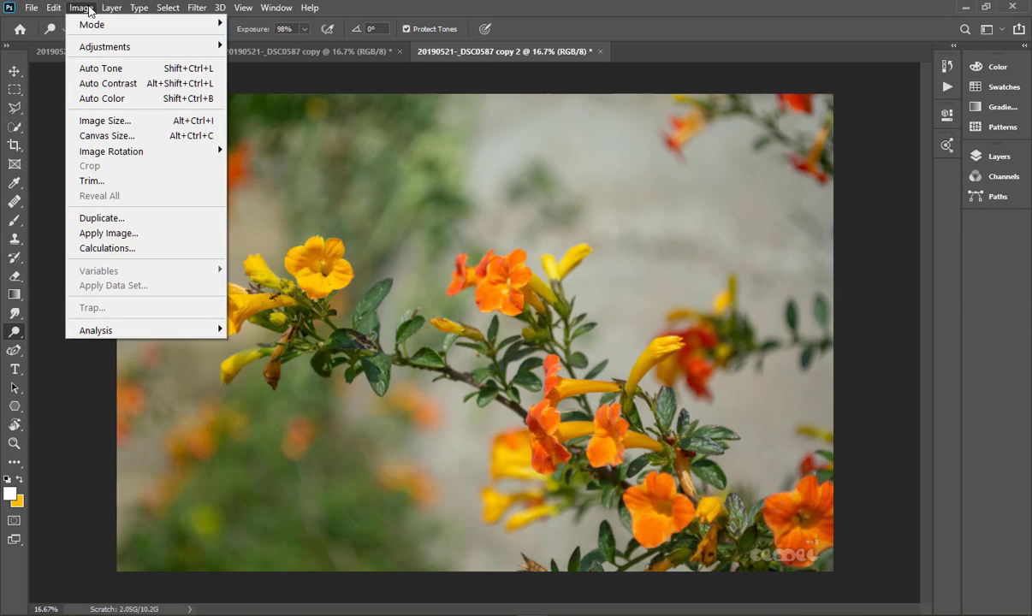
pyautogui.click(95, 218)
pyautogui.click(628, 191)
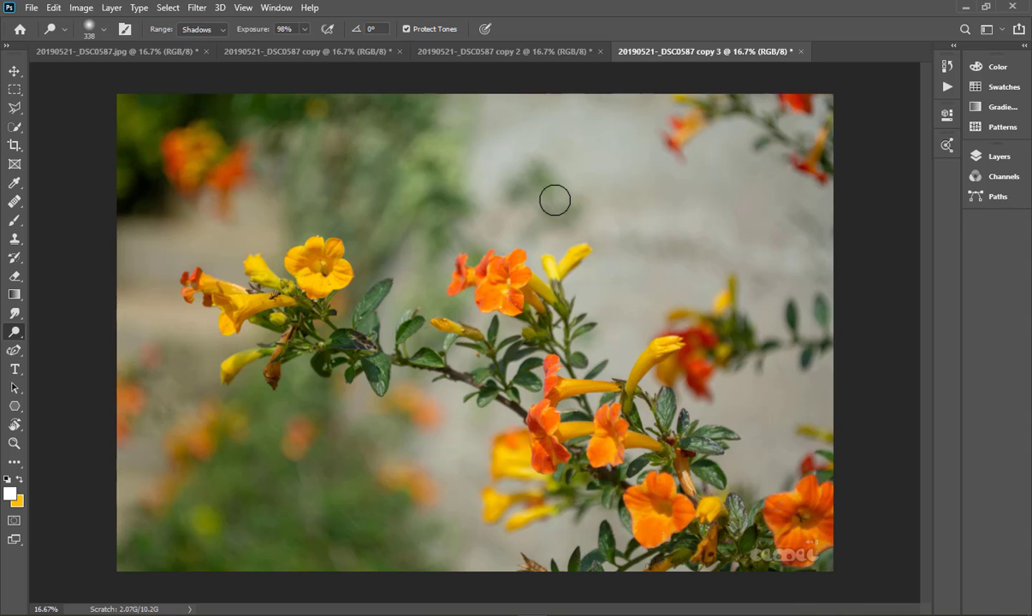
pyautogui.hotkey('ctrl', 'shift', 'u')
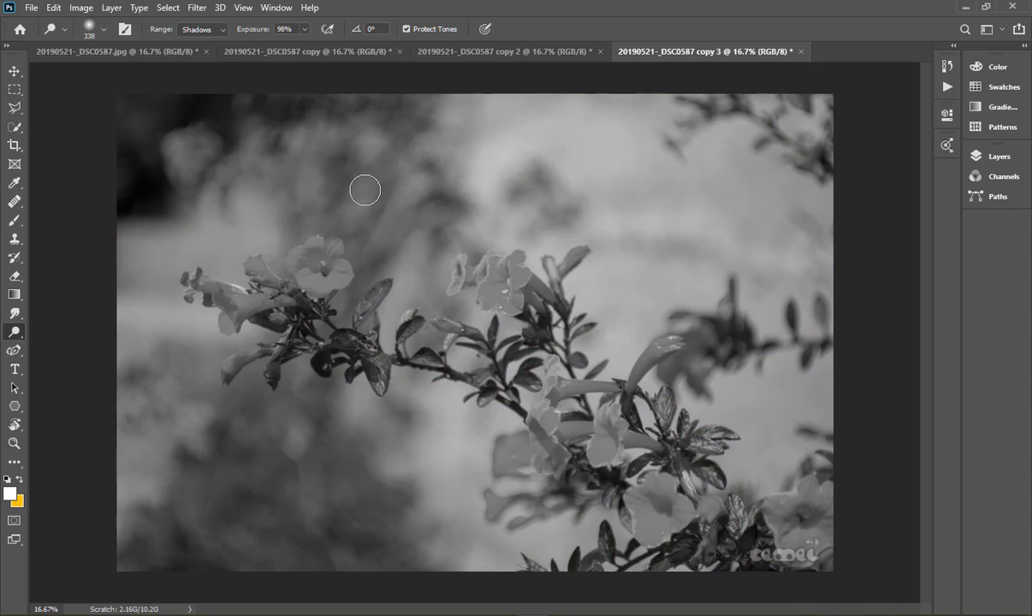
# Step: Activate the Brush tool and add a new empty layer above the grayscale Background
pyautogui.click(20, 224)
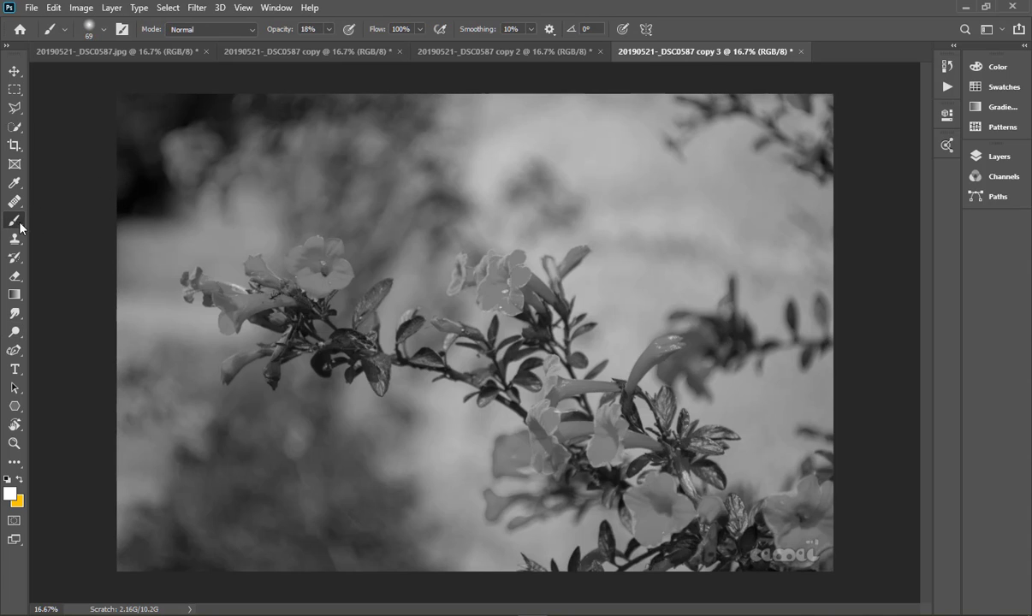
pyautogui.click(997, 156)
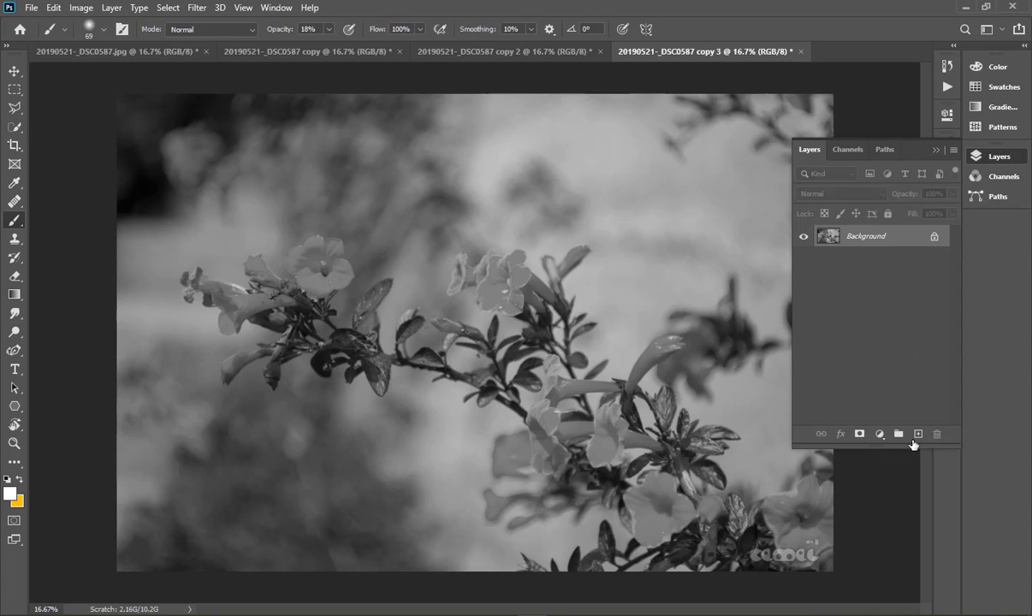
pyautogui.click(916, 436)
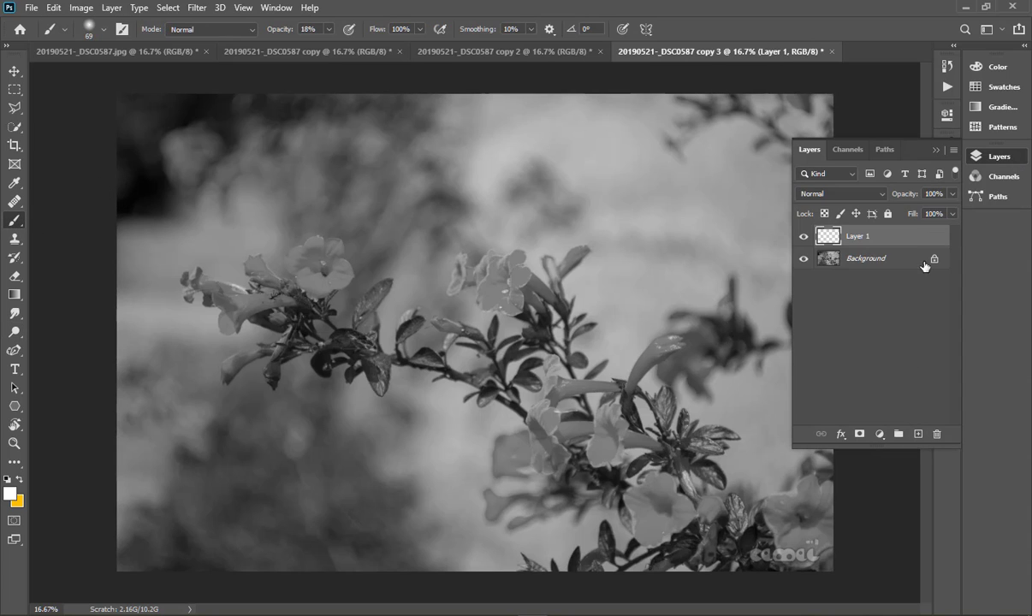
pyautogui.click(936, 152)
# Step: Set the foreground color to c50000 and make the brush hard-edged with a size of 48 px
pyautogui.click(10, 494)
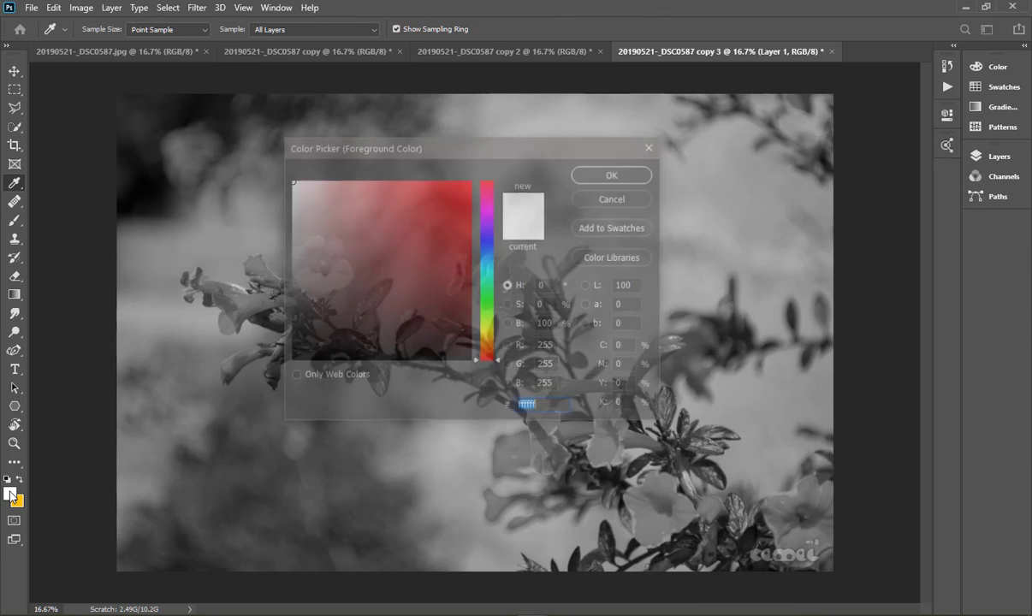
pyautogui.write('c50000')
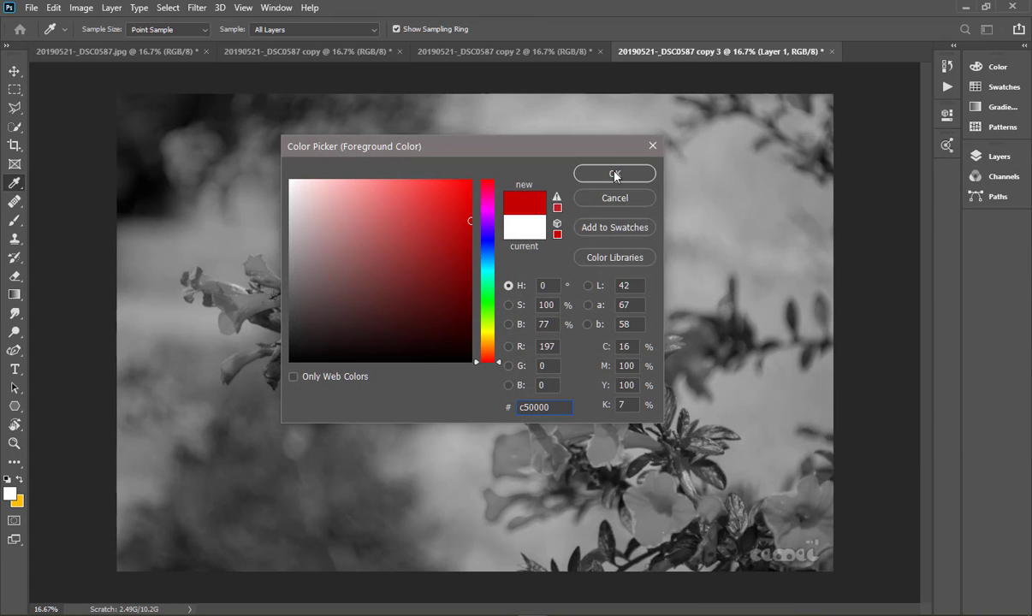
pyautogui.click(614, 173)
pyautogui.rightClick(609, 168)
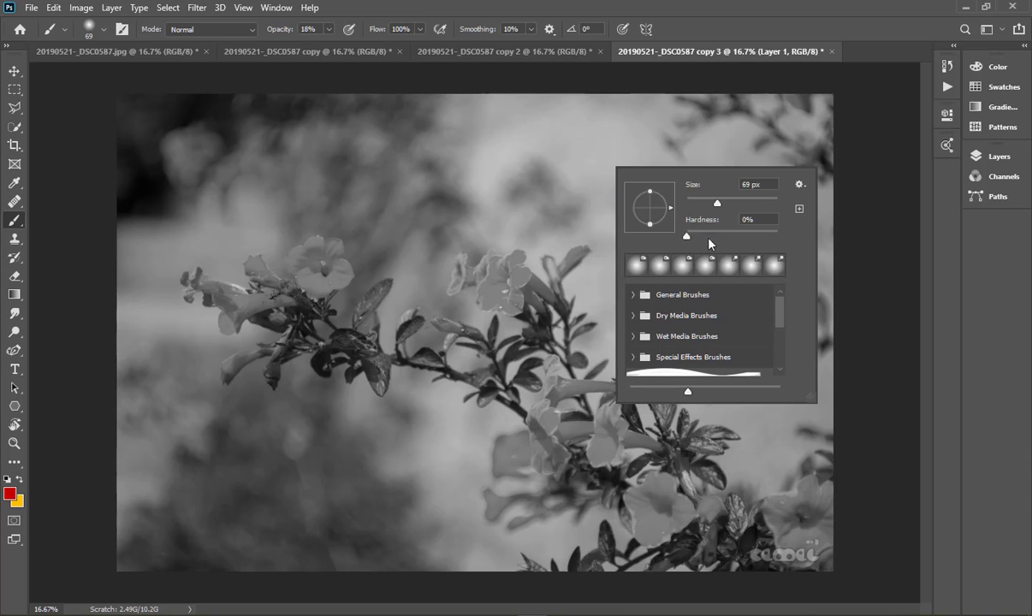
pyautogui.moveTo(710, 233); pyautogui.dragTo(780, 231)
pyautogui.moveTo(713, 203); pyautogui.dragTo(708, 203)
pyautogui.press('Return')
# Step: Set the brush opacity to 100% and ring the bright background at the photo's upper right in red, lettering it H
pyautogui.moveTo(615, 120)
pyautogui.mouseDown()
pyautogui.moveTo(577, 142)
pyautogui.moveTo(584, 171)
pyautogui.mouseUp()
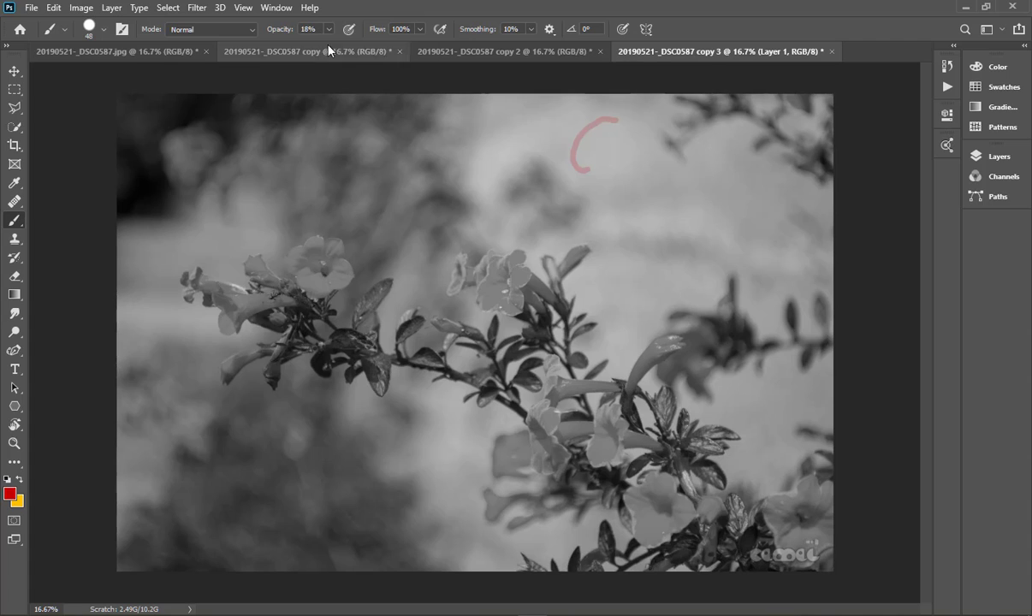
pyautogui.moveTo(263, 29); pyautogui.dragTo(406, 11)
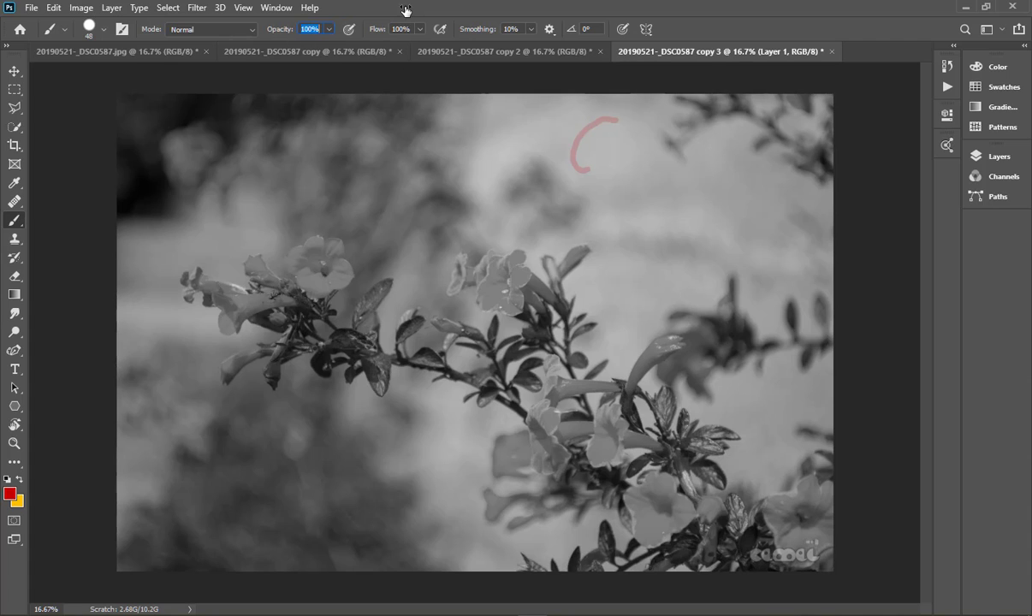
pyautogui.hotkey('ctrl', 'z')
pyautogui.moveTo(609, 116)
pyautogui.mouseDown()
pyautogui.moveTo(580, 135)
pyautogui.moveTo(571, 170)
pyautogui.moveTo(600, 180)
pyautogui.moveTo(651, 144)
pyautogui.moveTo(640, 121)
pyautogui.moveTo(613, 124)
pyautogui.moveTo(584, 171)
pyautogui.mouseUp()
pyautogui.moveTo(613, 133)
pyautogui.mouseDown()
pyautogui.moveTo(605, 178)
pyautogui.moveTo(613, 154)
pyautogui.mouseUp()
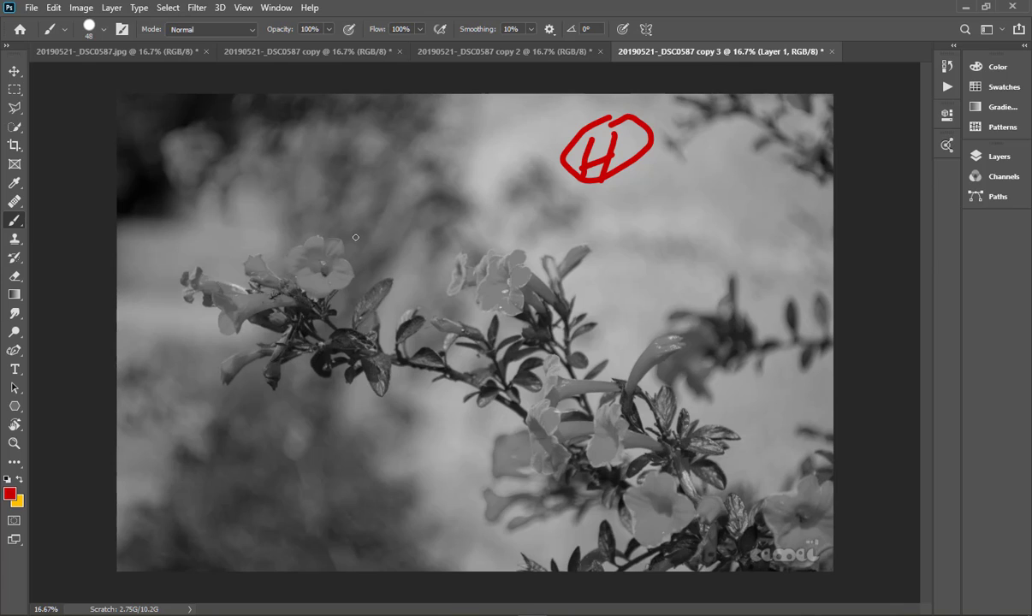
# Step: Ring three mid-gray areas above, beside and below the flower branch, and letter the lower-left ring M
pyautogui.moveTo(387, 191)
pyautogui.mouseDown()
pyautogui.moveTo(355, 226)
pyautogui.moveTo(393, 209)
pyautogui.moveTo(376, 186)
pyautogui.mouseUp()
pyautogui.moveTo(250, 425); pyautogui.dragTo(215, 455)
pyautogui.moveTo(219, 502); pyautogui.dragTo(275, 436)
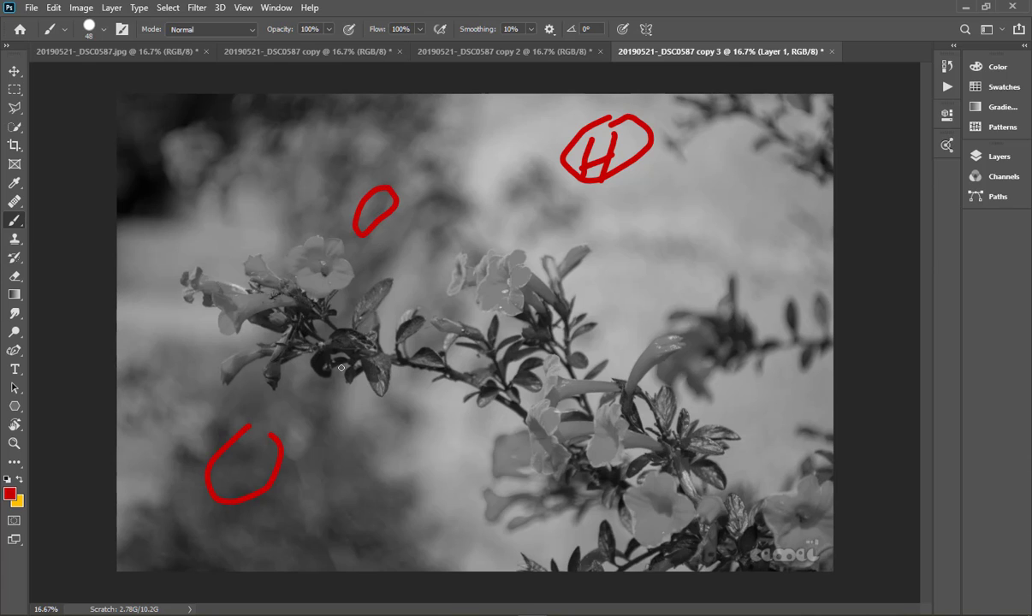
pyautogui.moveTo(385, 291)
pyautogui.mouseDown()
pyautogui.moveTo(368, 316)
pyautogui.moveTo(398, 320)
pyautogui.moveTo(389, 291)
pyautogui.mouseUp()
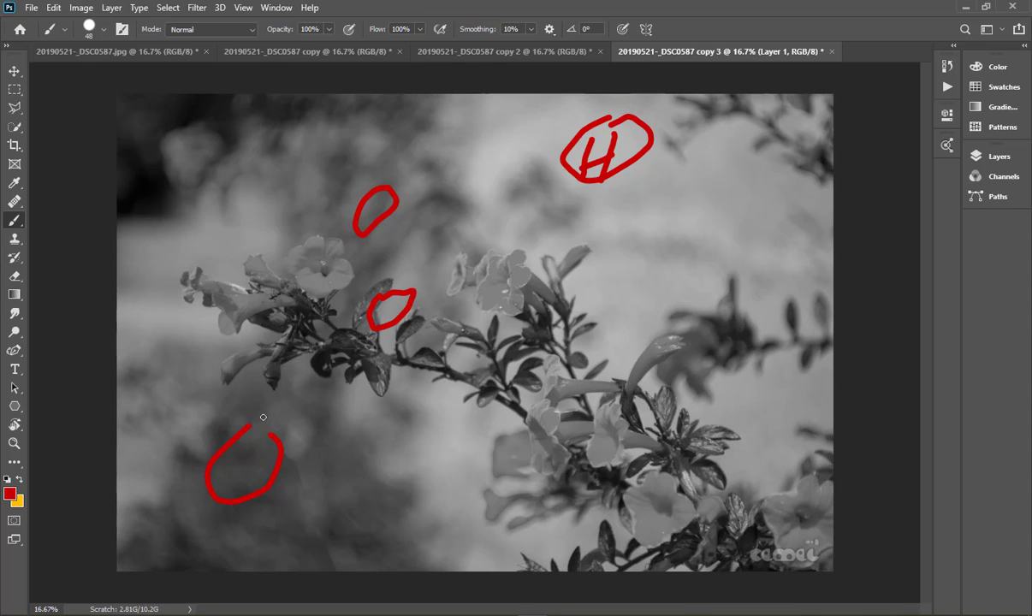
pyautogui.moveTo(227, 474)
pyautogui.mouseDown()
pyautogui.moveTo(226, 439)
pyautogui.moveTo(246, 420)
pyautogui.moveTo(240, 432)
pyautogui.moveTo(274, 457)
pyautogui.mouseUp()
# Step: Ring the photo's dark upper-left corner, dot the dark gaps among the stems, and write S beside the corner ring
pyautogui.moveTo(155, 101)
pyautogui.mouseDown()
pyautogui.moveTo(131, 128)
pyautogui.moveTo(148, 141)
pyautogui.moveTo(175, 101)
pyautogui.mouseUp()
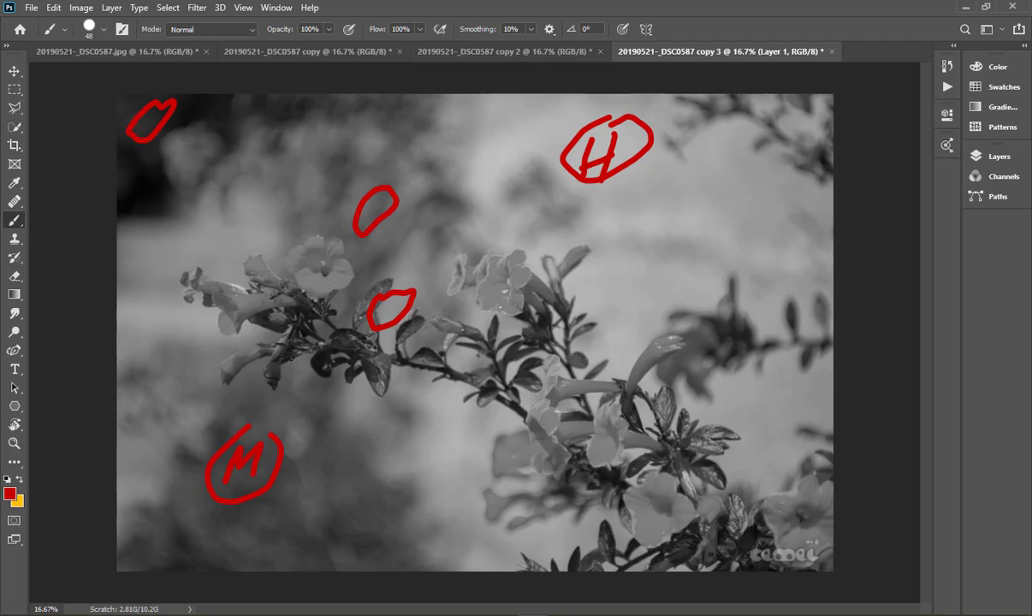
pyautogui.click(307, 315)
pyautogui.moveTo(228, 117)
pyautogui.mouseDown()
pyautogui.moveTo(212, 130)
pyautogui.moveTo(225, 147)
pyautogui.moveTo(209, 159)
pyautogui.mouseUp()
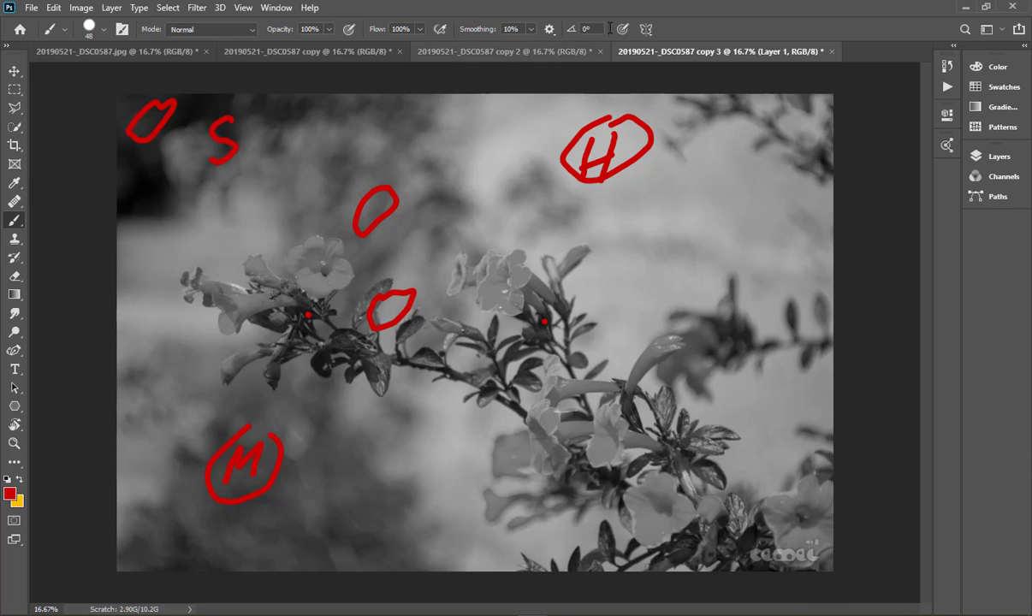
# Step: Compare the marked grayscale copy 3 with the color image in copy 2
pyautogui.click(472, 53)
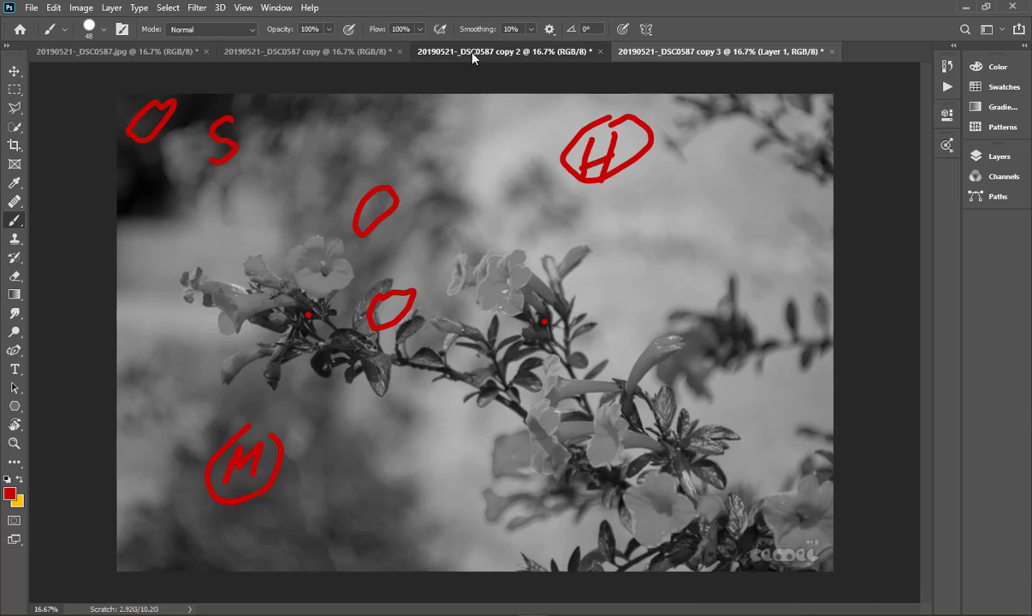
pyautogui.click(650, 53)
pyautogui.click(501, 52)
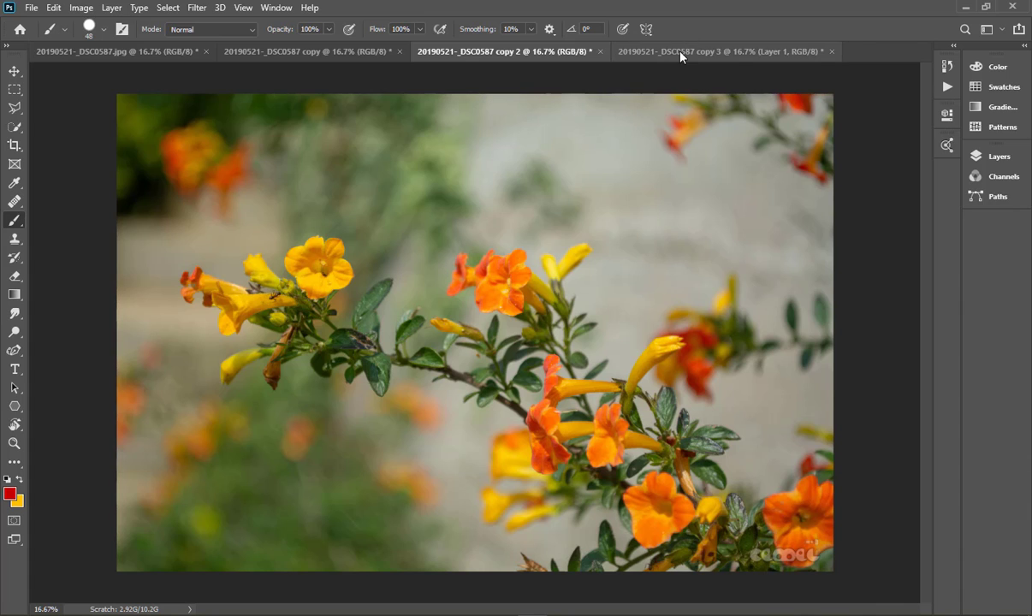
pyautogui.click(643, 52)
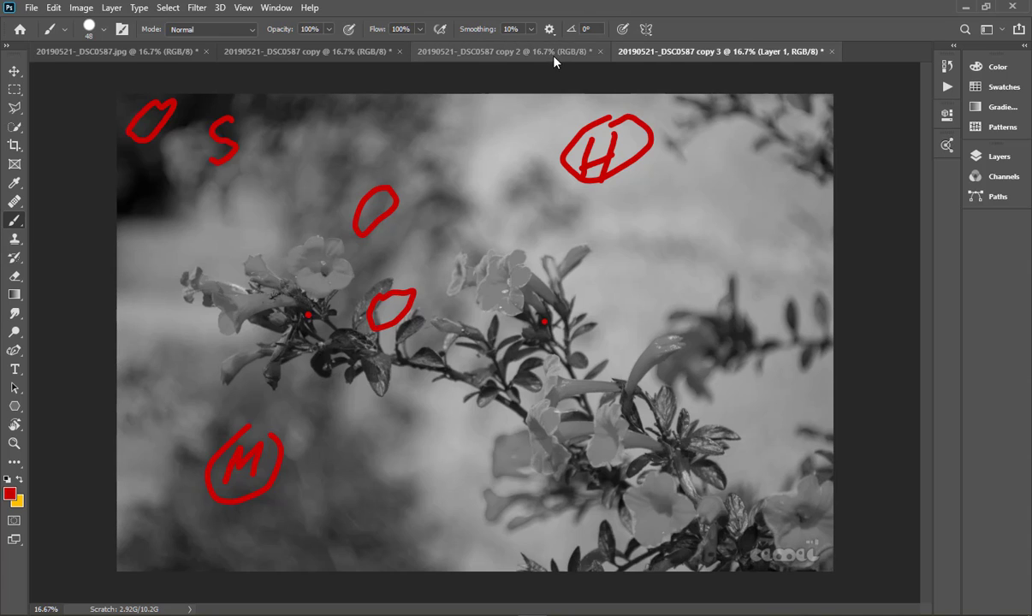
pyautogui.click(518, 53)
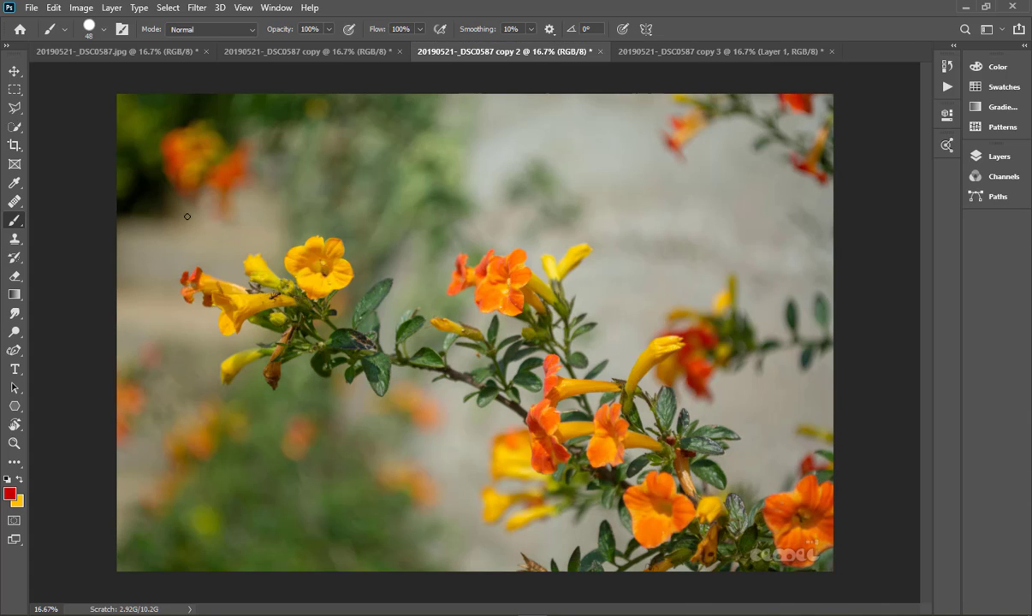
pyautogui.click(625, 47)
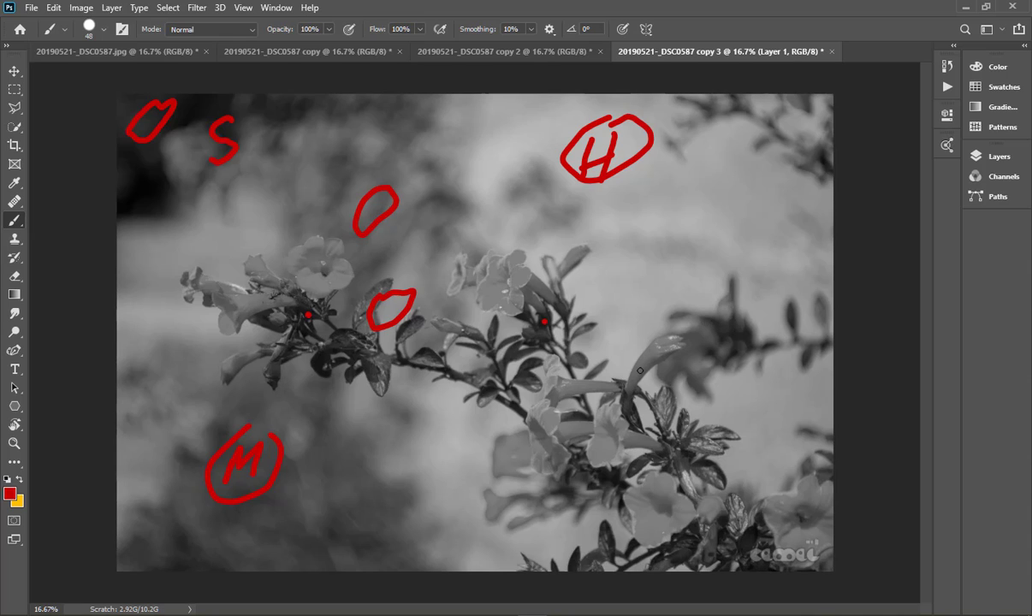
# Step: Letter the long flower on the photo's right side M, the dark leaves below the left flowers S, and the pale background H
pyautogui.moveTo(680, 344); pyautogui.dragTo(719, 327)
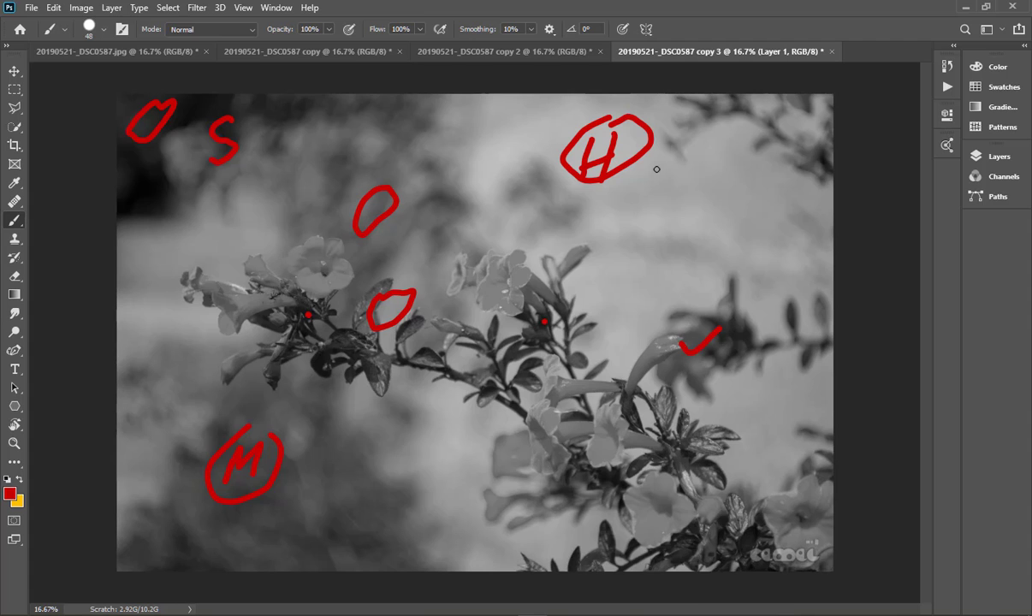
pyautogui.click(543, 51)
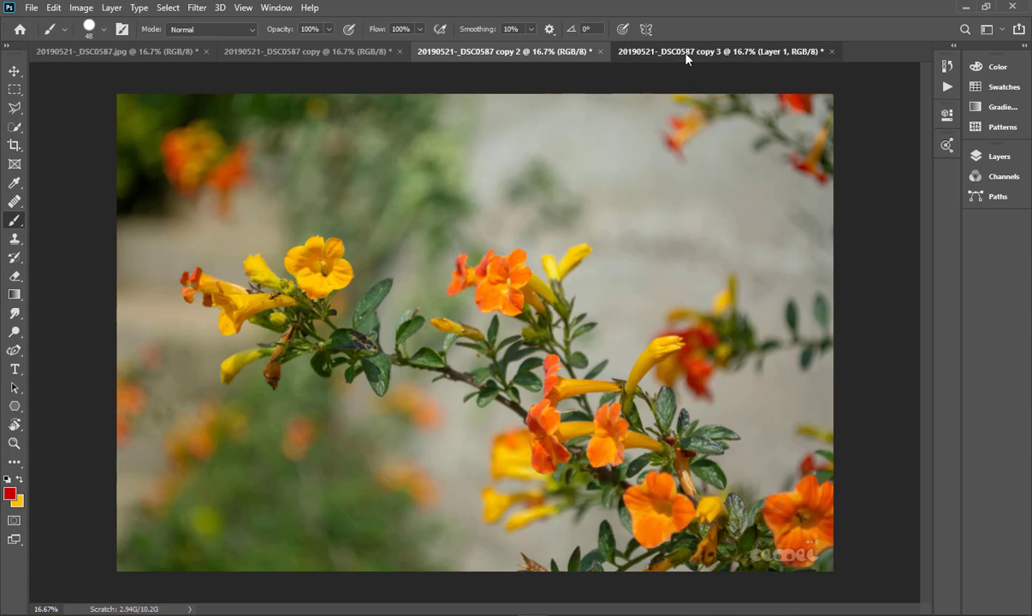
pyautogui.click(645, 48)
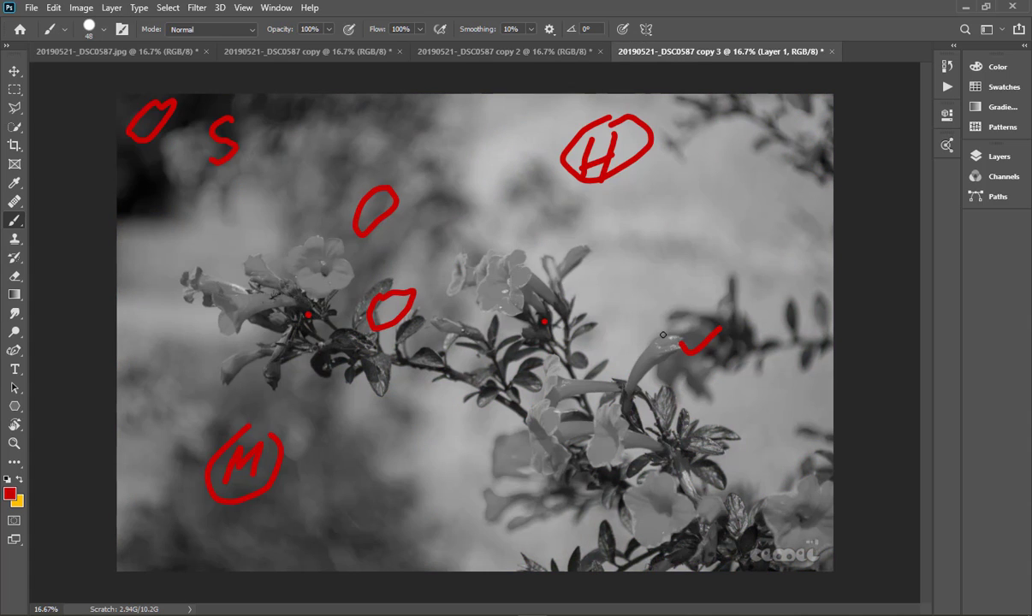
pyautogui.moveTo(660, 356)
pyautogui.mouseDown()
pyautogui.moveTo(674, 314)
pyautogui.moveTo(684, 334)
pyautogui.moveTo(698, 309)
pyautogui.moveTo(698, 344)
pyautogui.mouseUp()
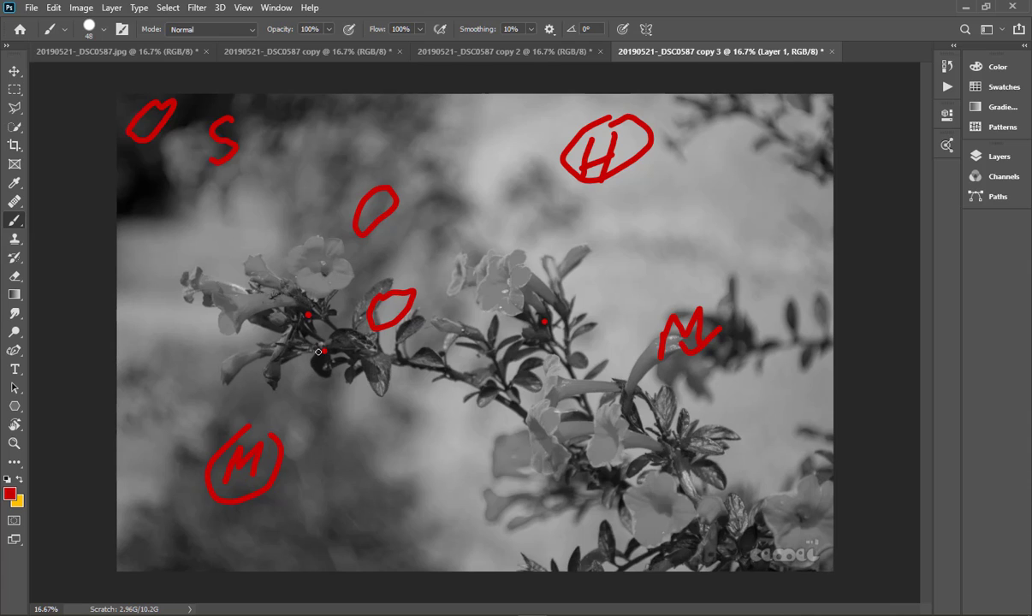
pyautogui.moveTo(323, 349); pyautogui.dragTo(310, 374)
pyautogui.moveTo(632, 264)
pyautogui.mouseDown()
pyautogui.moveTo(633, 325)
pyautogui.moveTo(652, 285)
pyautogui.mouseUp()
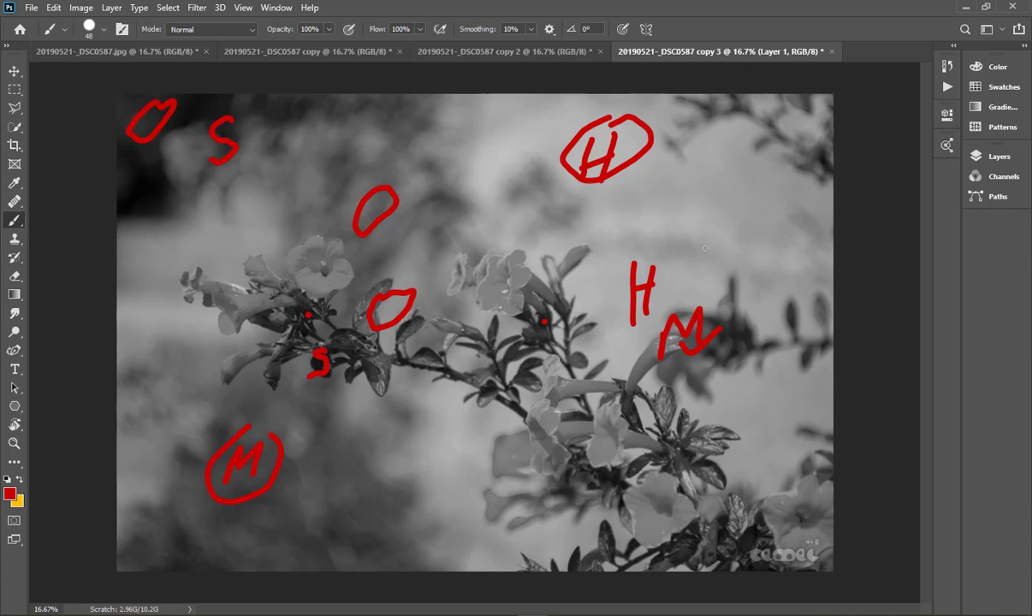
# Step: Copy the red marking layer from grayscale copy 3 into color copy 2 with the Move tool
pyautogui.click(980, 162)
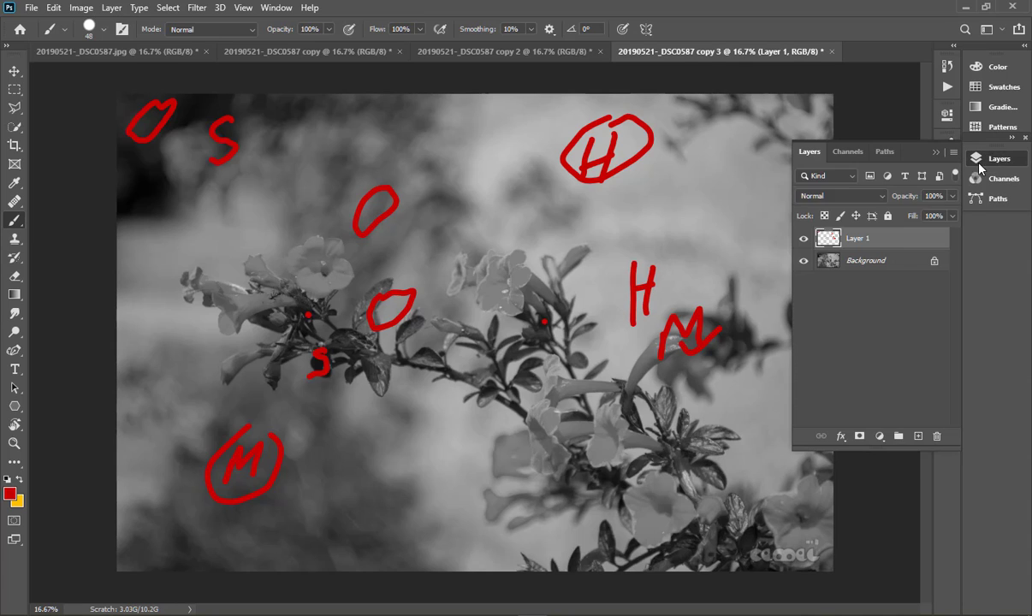
pyautogui.click(15, 73)
pyautogui.moveTo(843, 238); pyautogui.dragTo(521, 55)
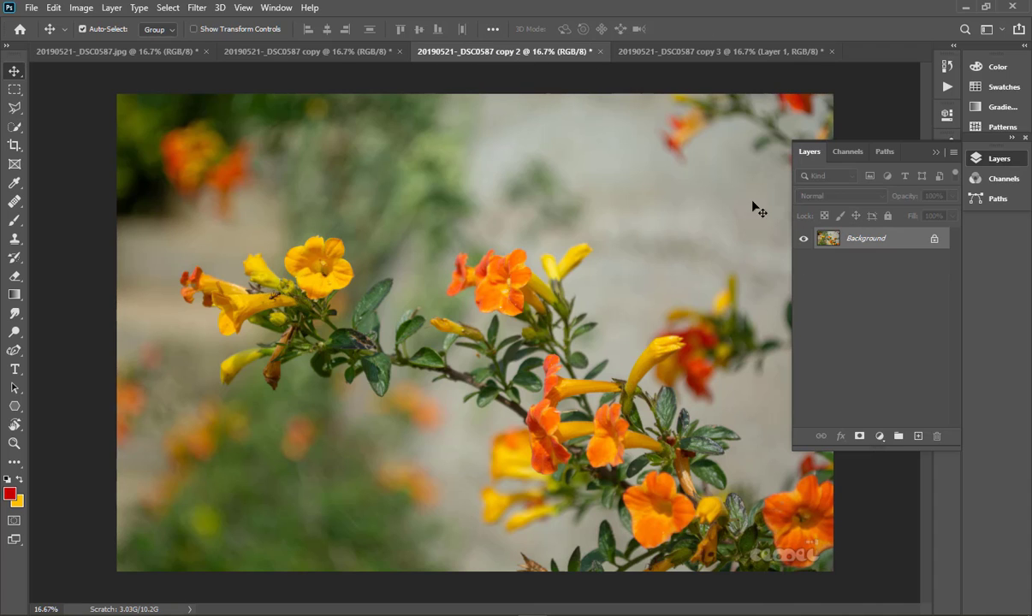
pyautogui.click(771, 54)
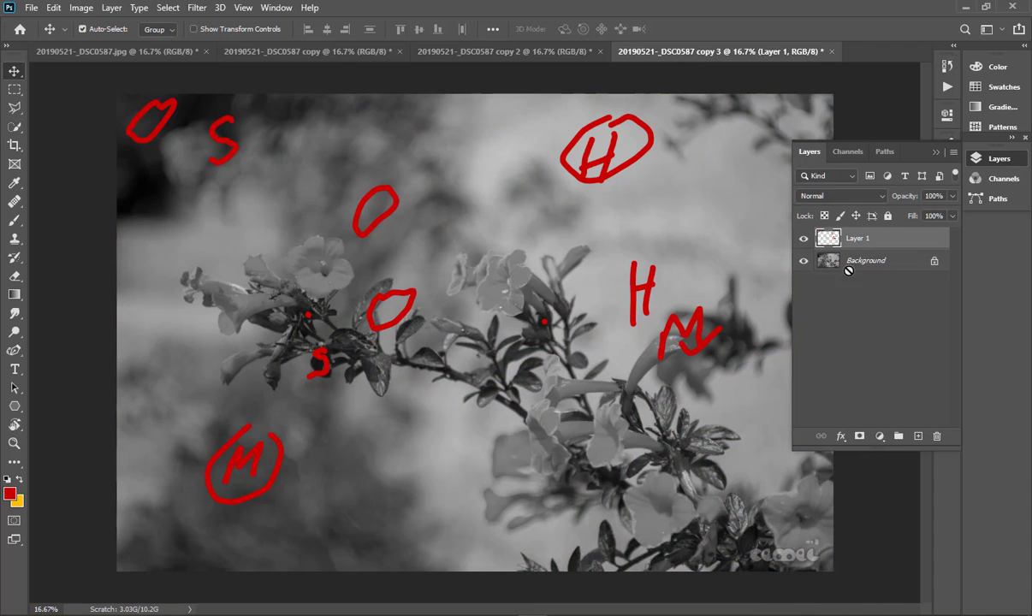
pyautogui.moveTo(821, 241); pyautogui.dragTo(442, 299)
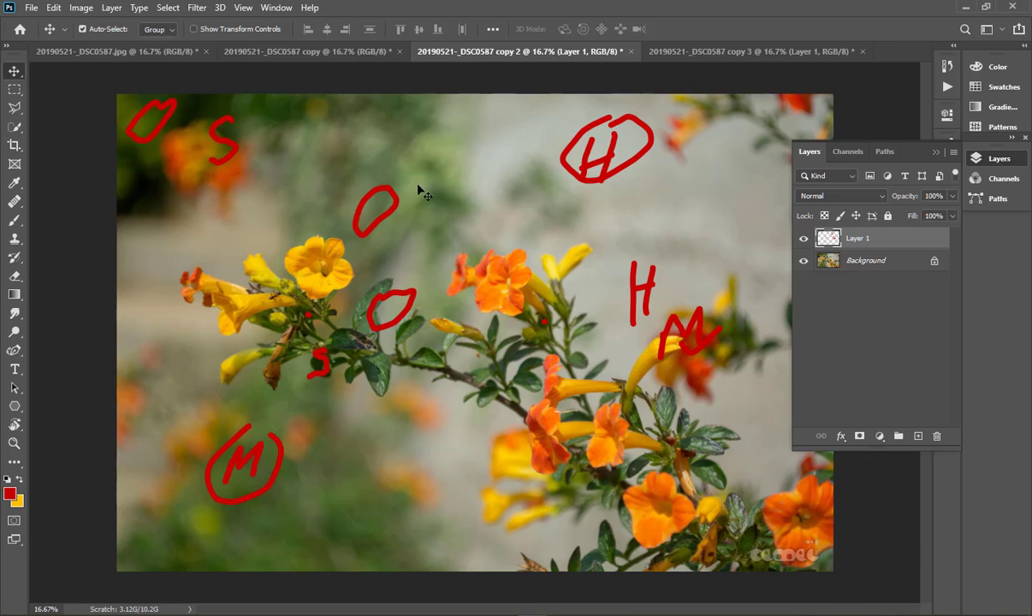
# Step: Compare the marked tonal areas in grayscale copy 3 with the same markings on color copy 2
pyautogui.click(712, 51)
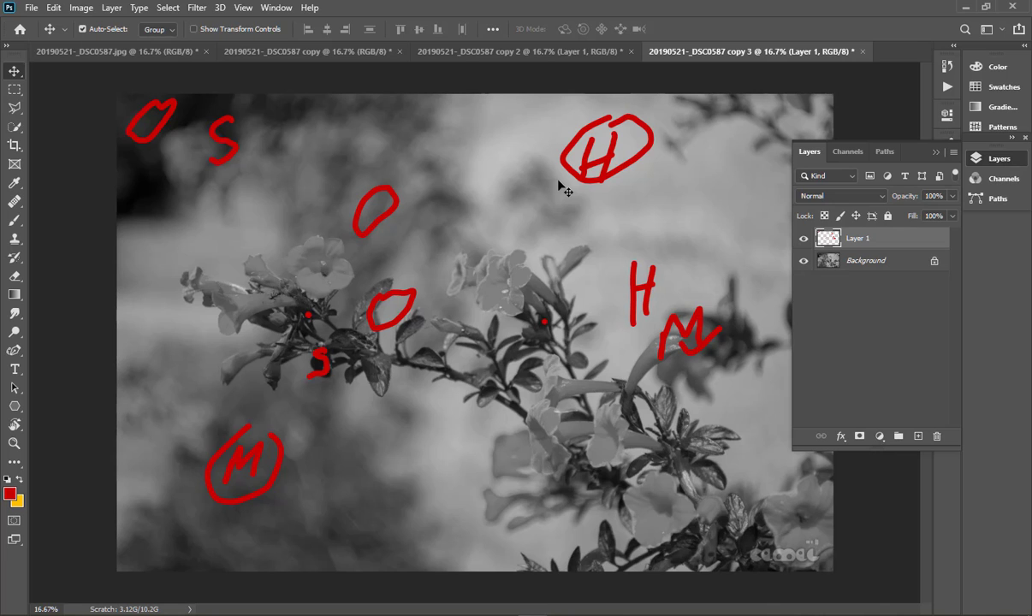
pyautogui.click(475, 51)
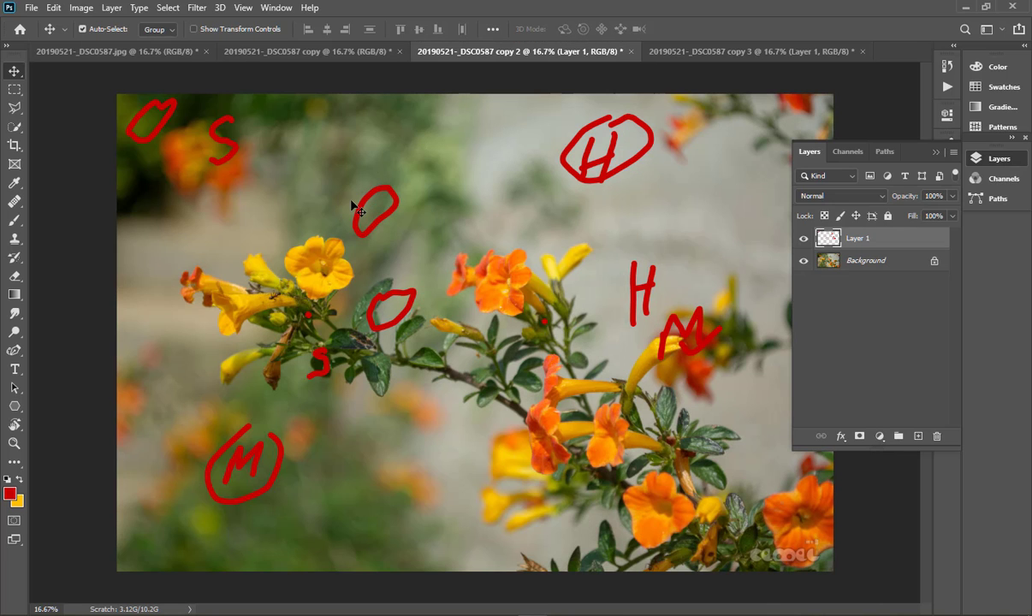
pyautogui.click(669, 53)
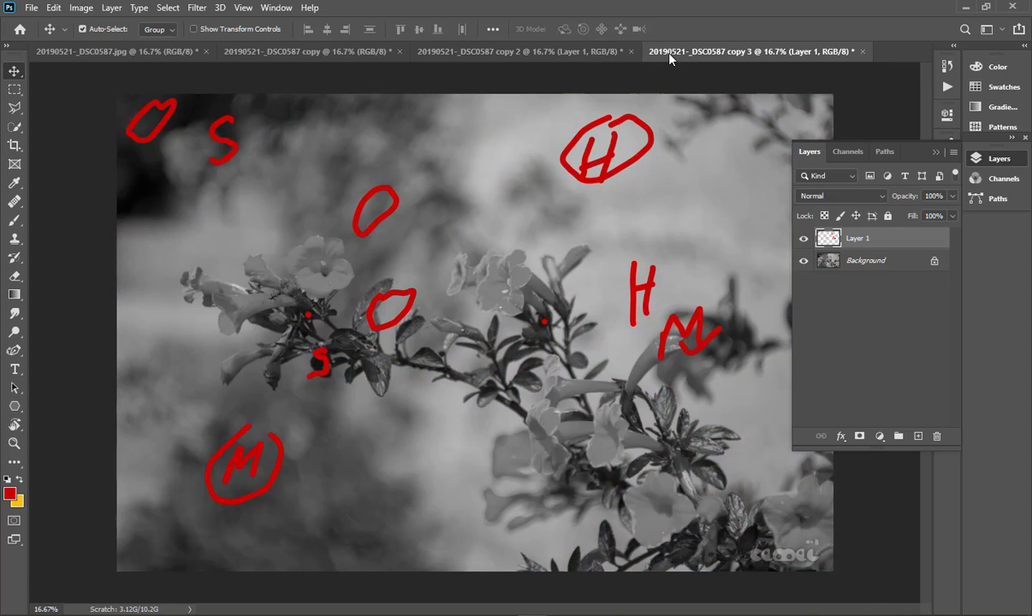
pyautogui.click(562, 53)
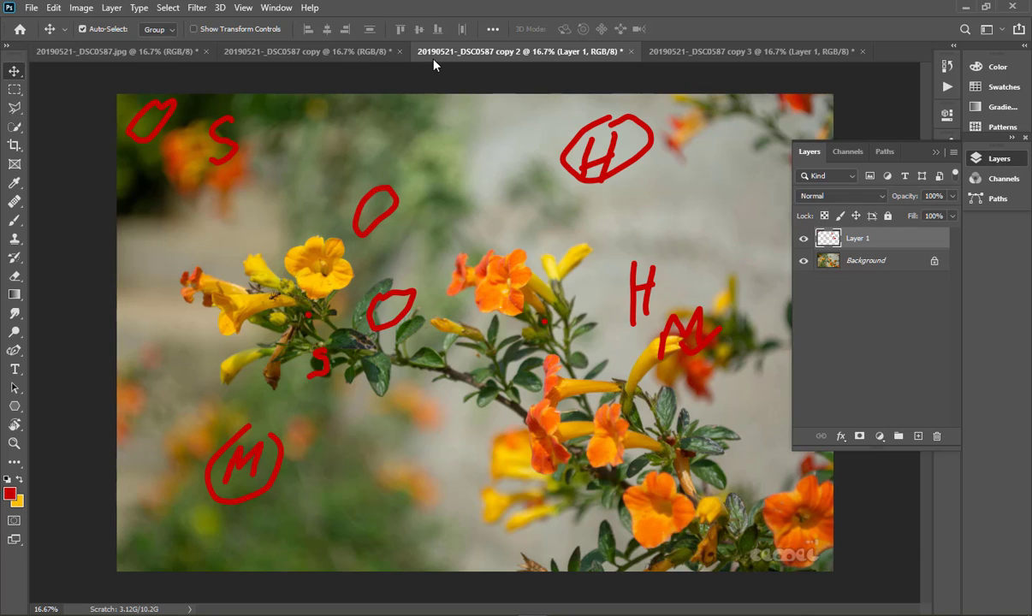
# Step: Compare the faded, low-contrast copy with the marked color copy 2 and grayscale copy 3
pyautogui.click(351, 58)
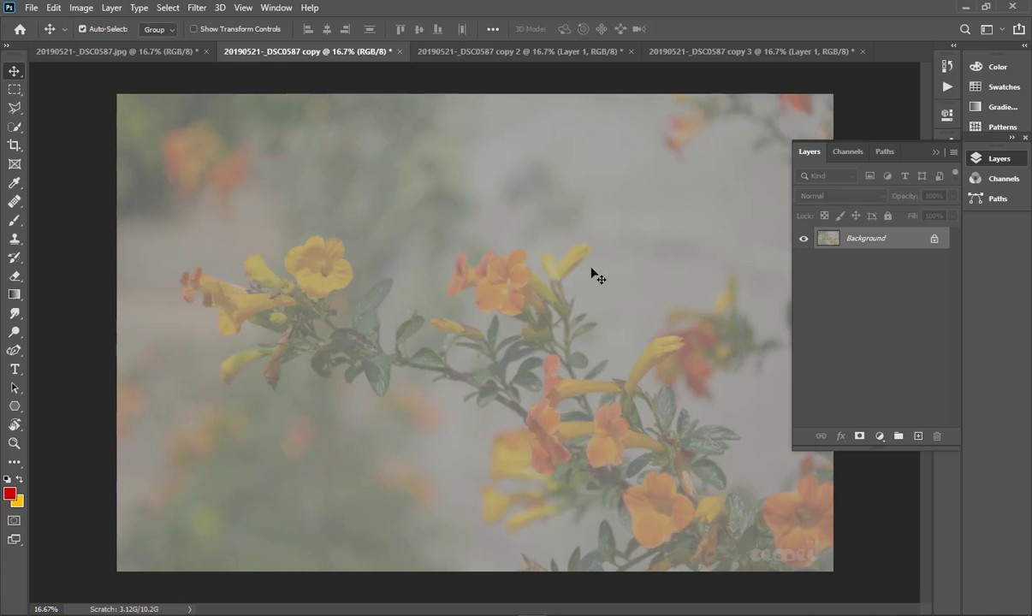
pyautogui.click(552, 51)
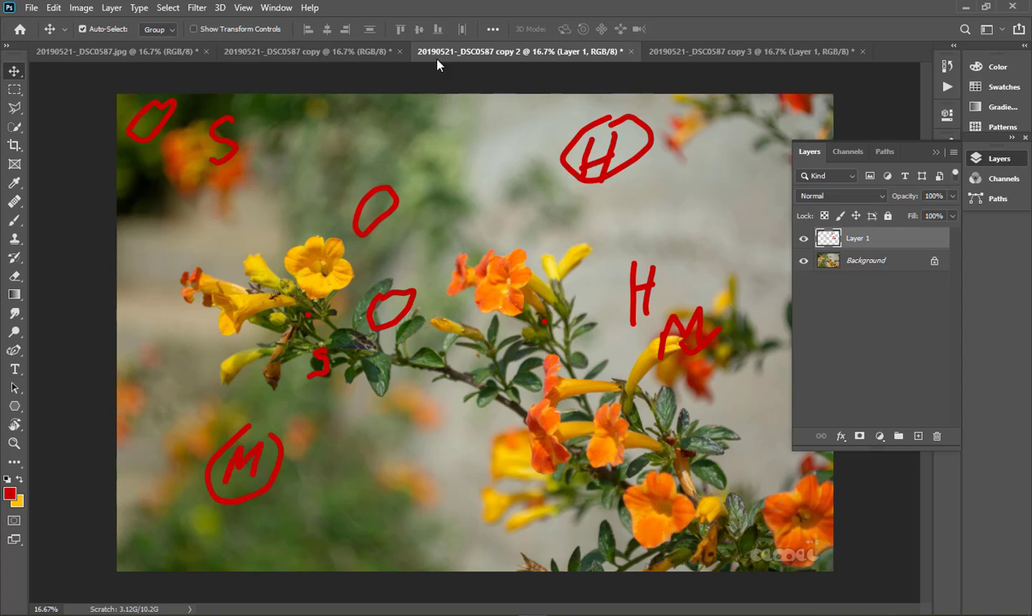
pyautogui.click(308, 51)
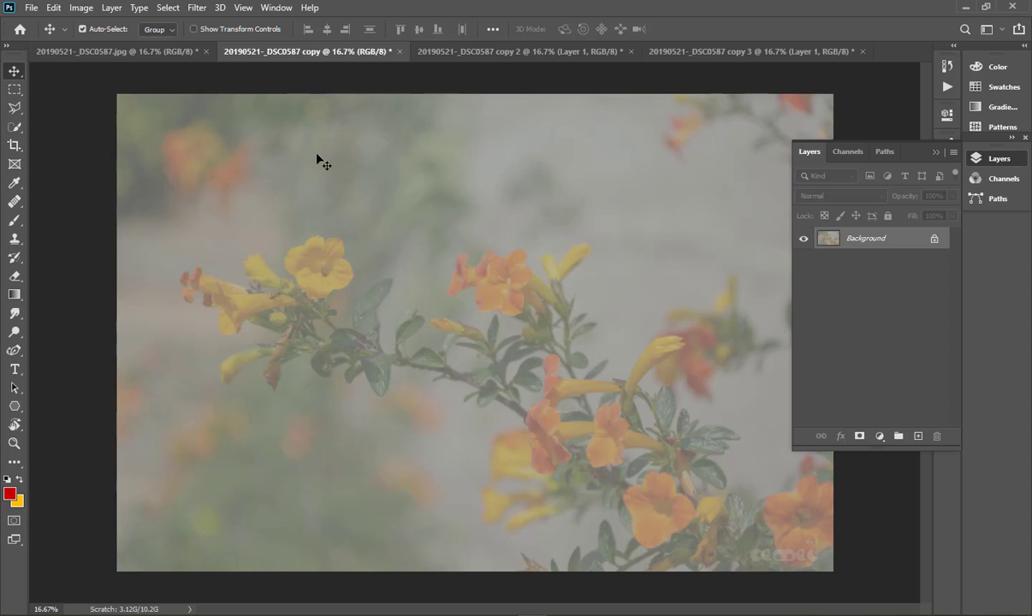
pyautogui.click(692, 53)
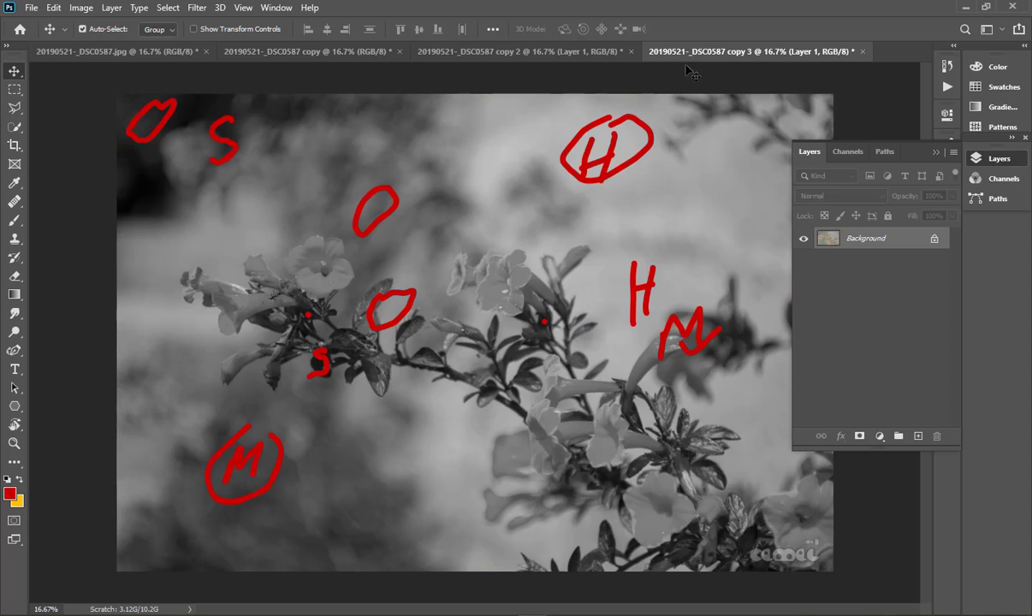
pyautogui.click(525, 56)
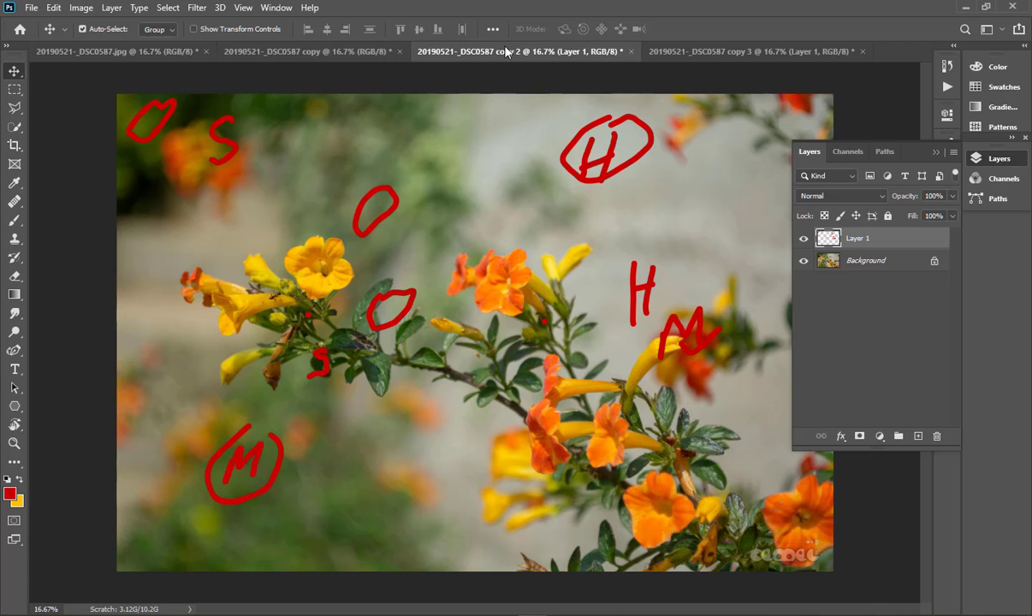
pyautogui.click(322, 45)
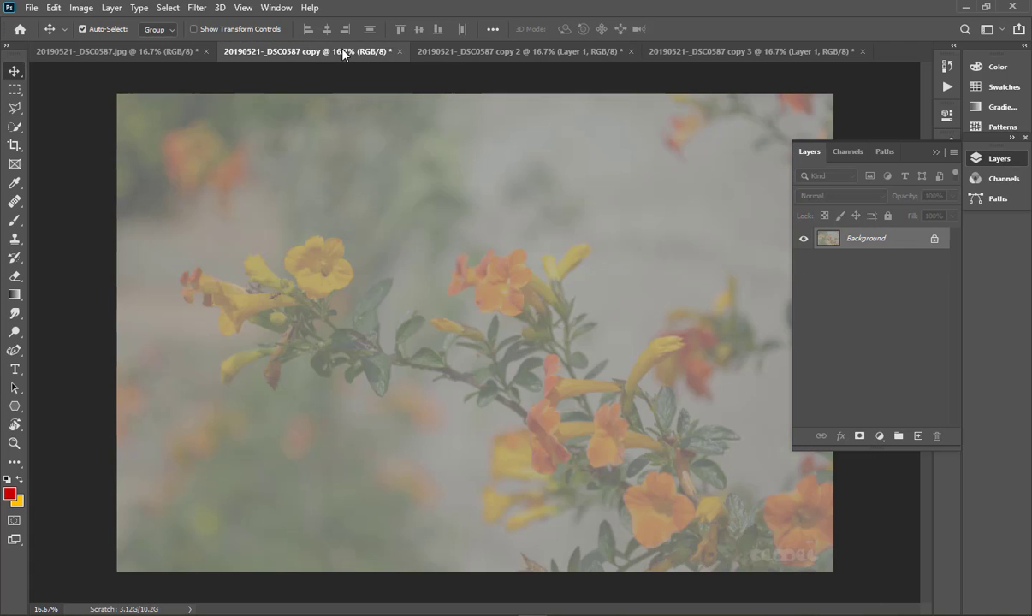
pyautogui.click(478, 57)
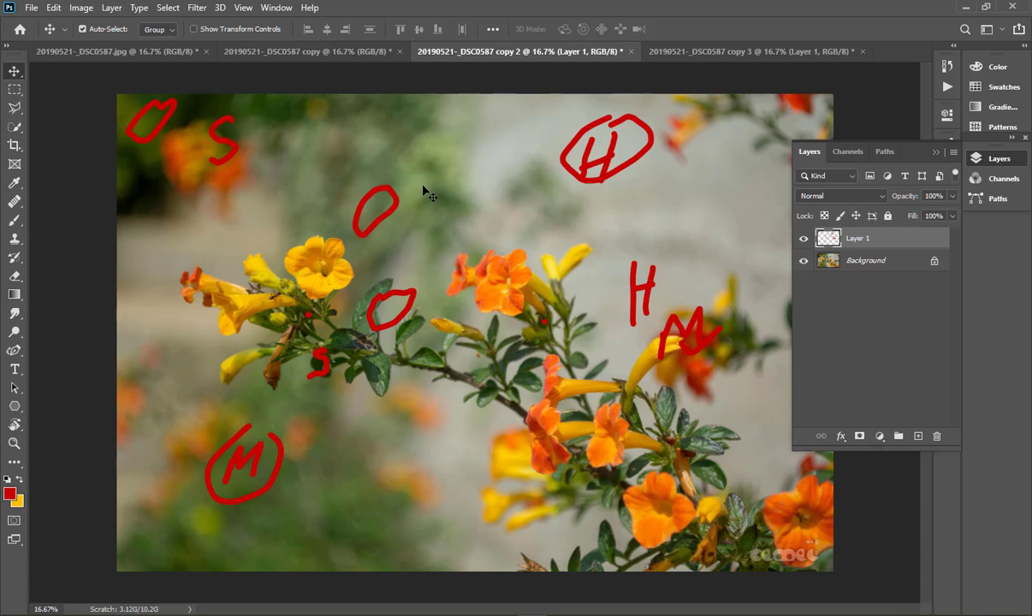
# Step: Review the available image adjustments and adjustment layer types, including Levels and Curves, without applying any
pyautogui.click(81, 9)
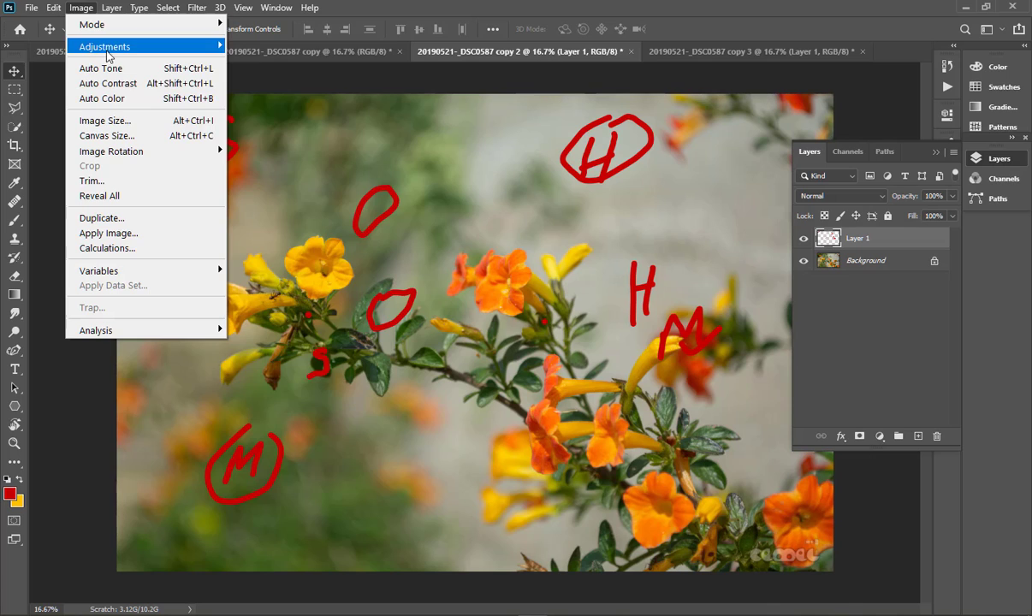
pyautogui.moveTo(108, 53)
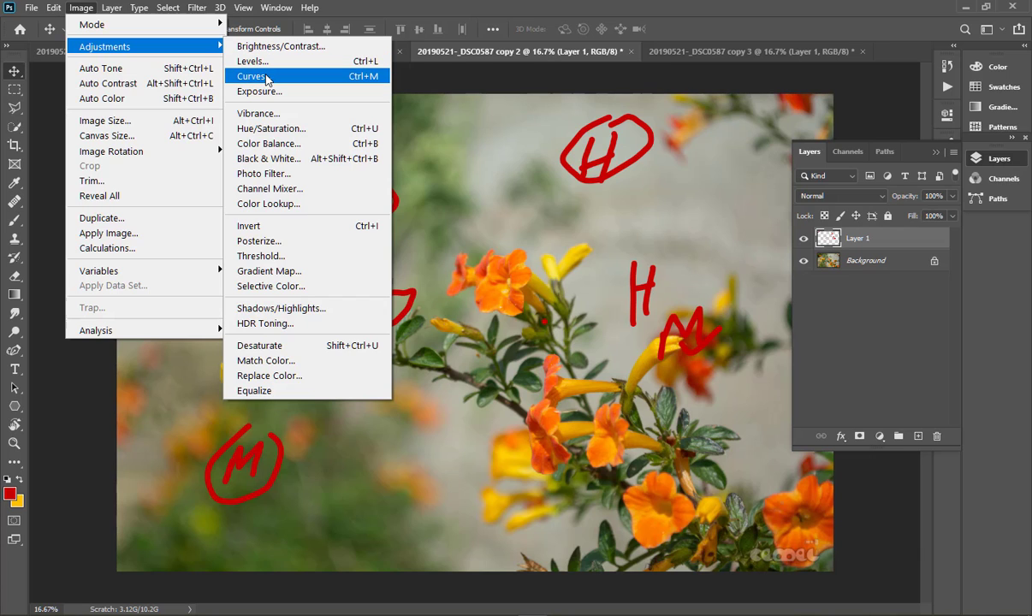
pyautogui.moveTo(113, 9)
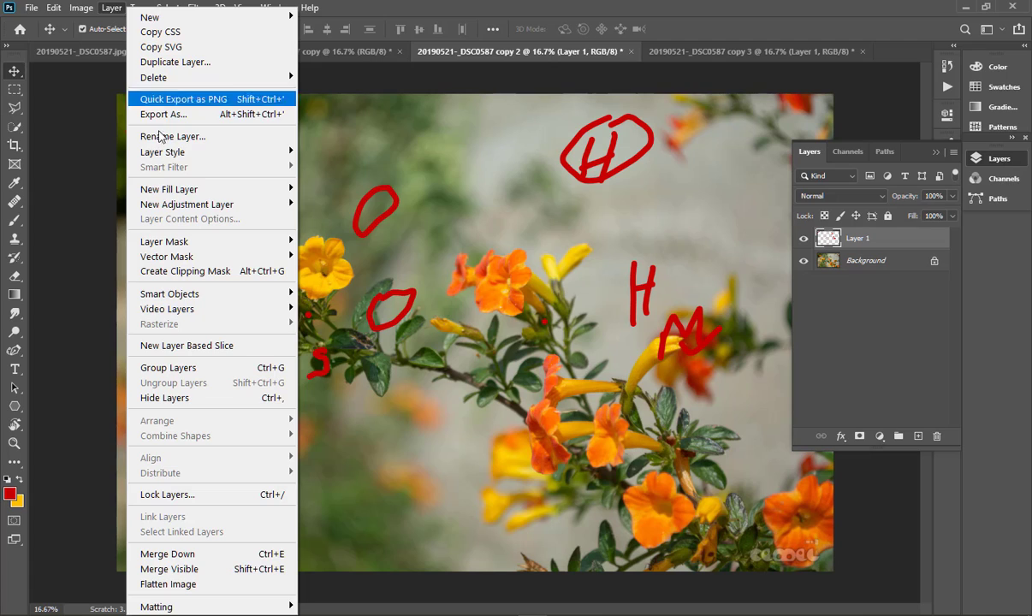
pyautogui.moveTo(190, 203)
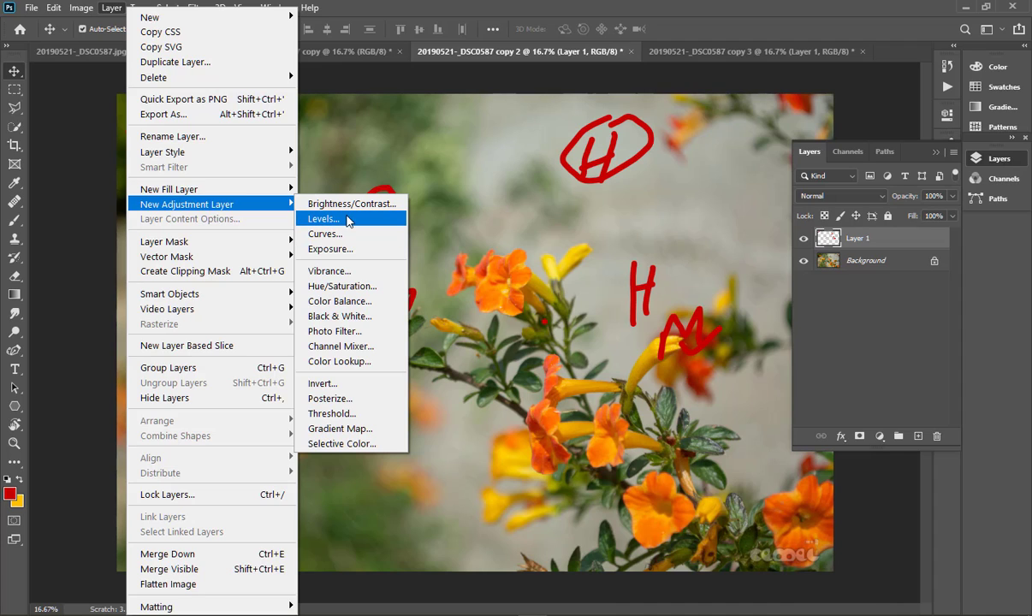
pyautogui.click(717, 30)
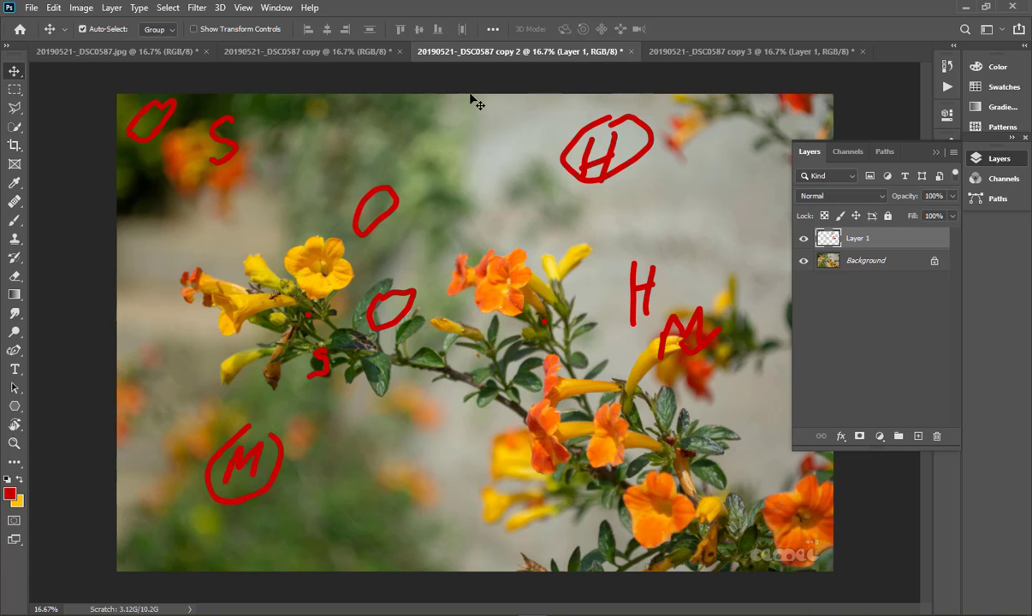
# Step: Delete the red marking layer from grayscale copy 3 and collapse the layer list
pyautogui.click(691, 53)
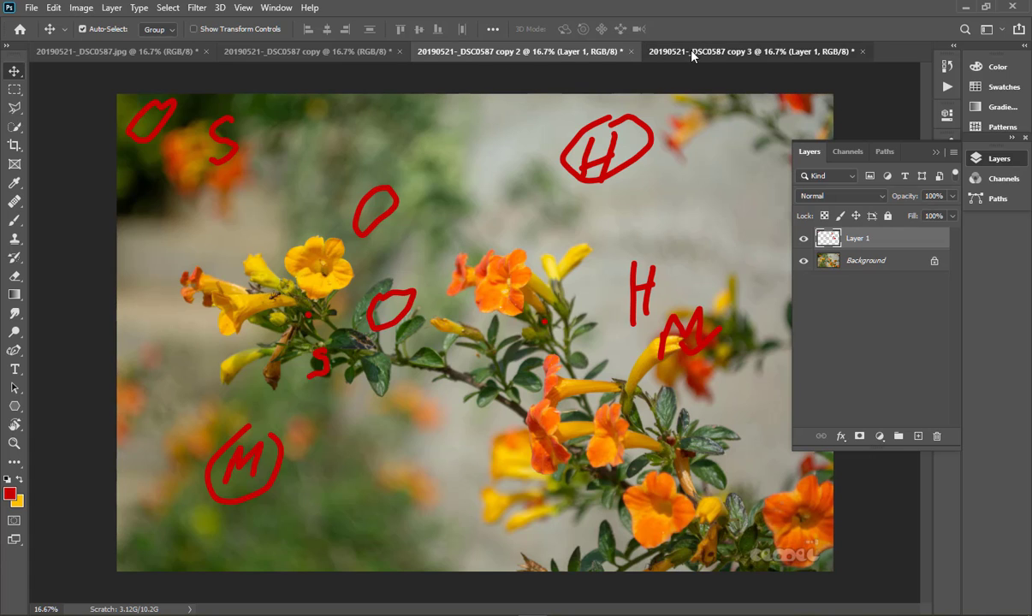
pyautogui.moveTo(874, 251); pyautogui.dragTo(937, 436)
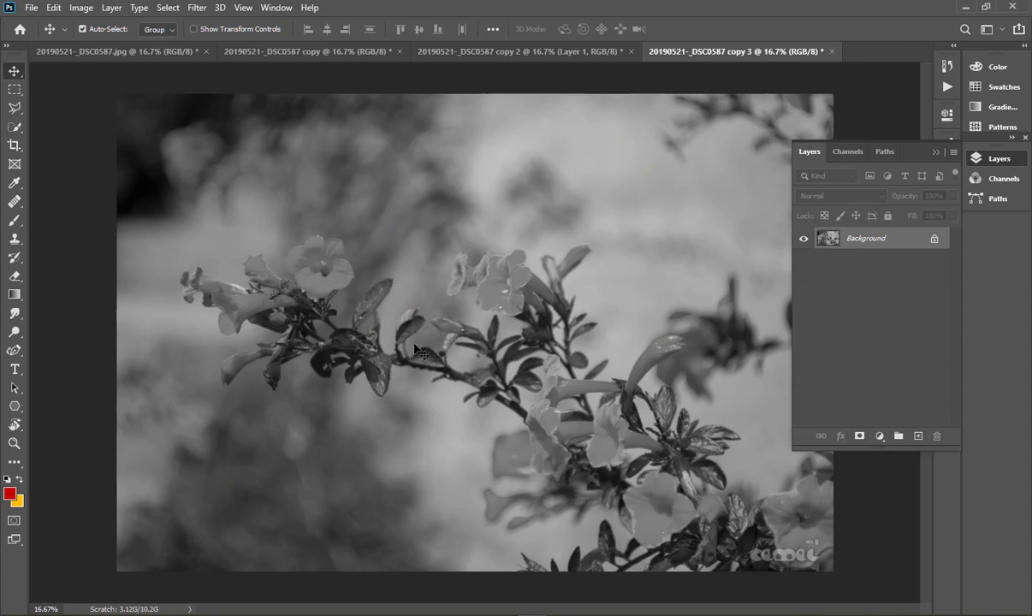
pyautogui.click(935, 151)
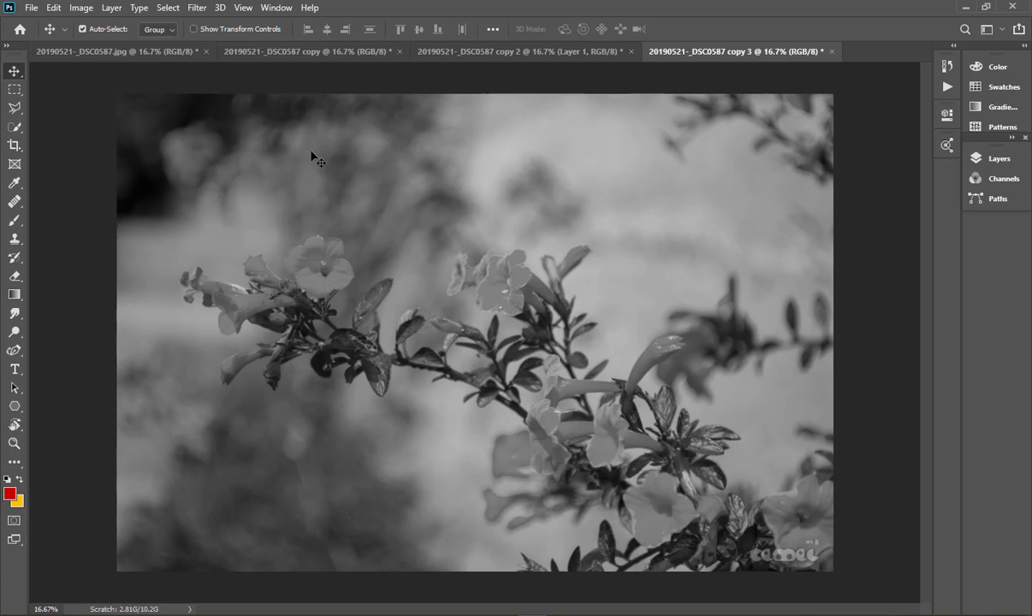
# Step: Choose the Dodge tool and set its range to Highlights with 100% exposure
pyautogui.click(18, 114)
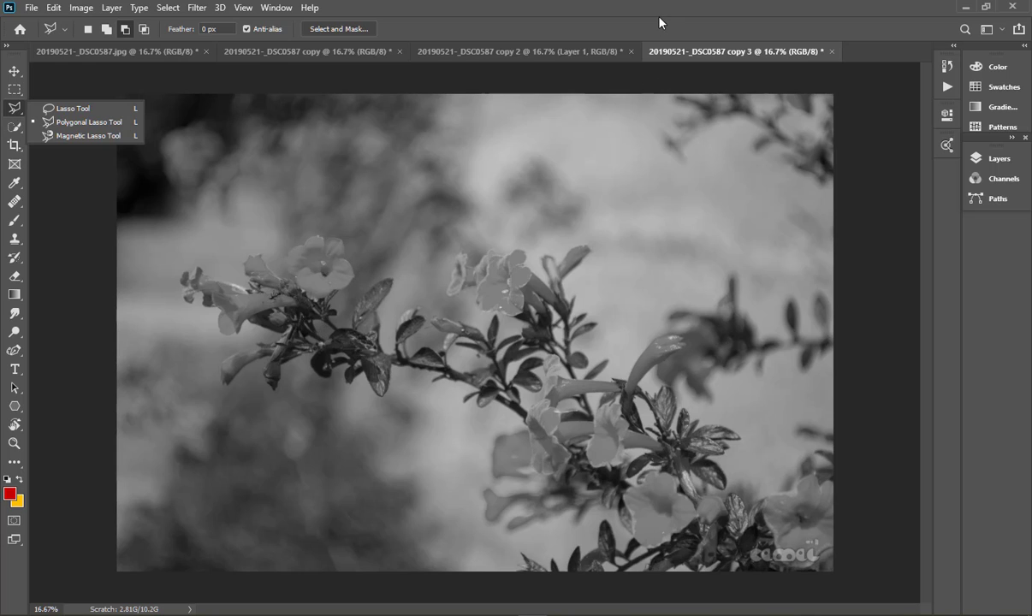
pyautogui.click(619, 33)
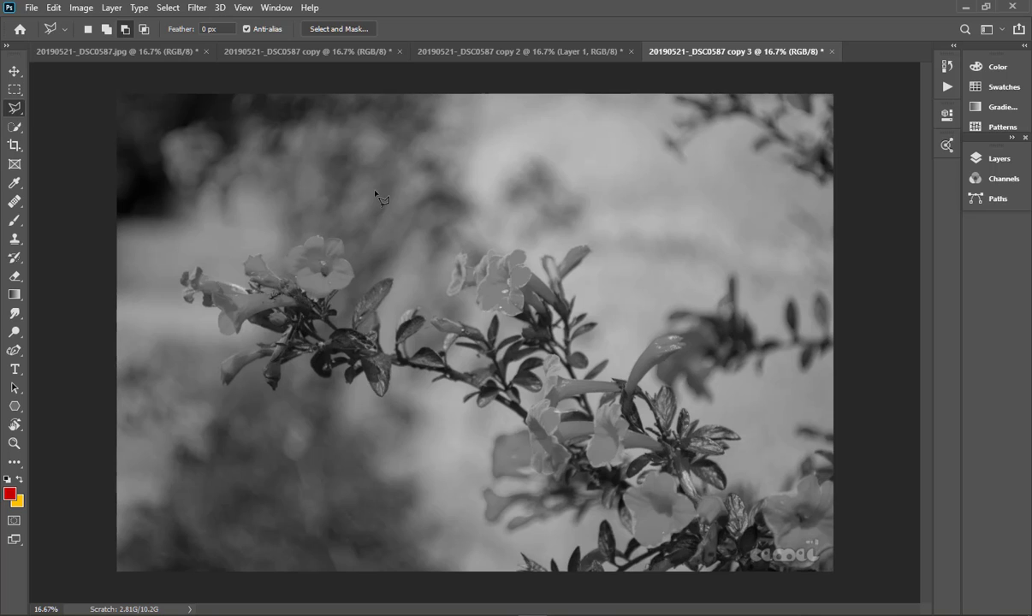
pyautogui.click(17, 312)
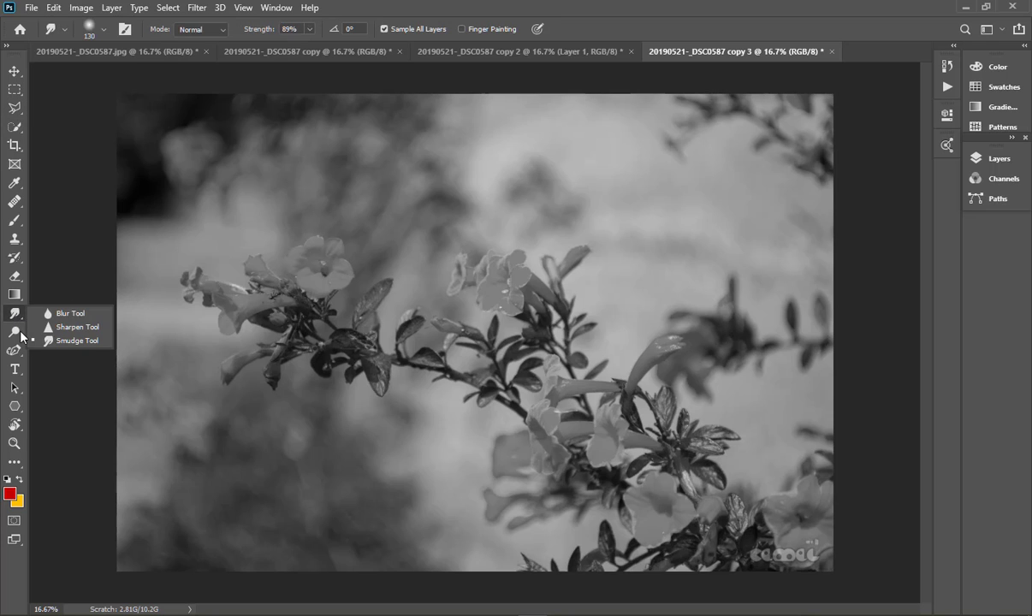
pyautogui.click(19, 334)
pyautogui.click(19, 334)
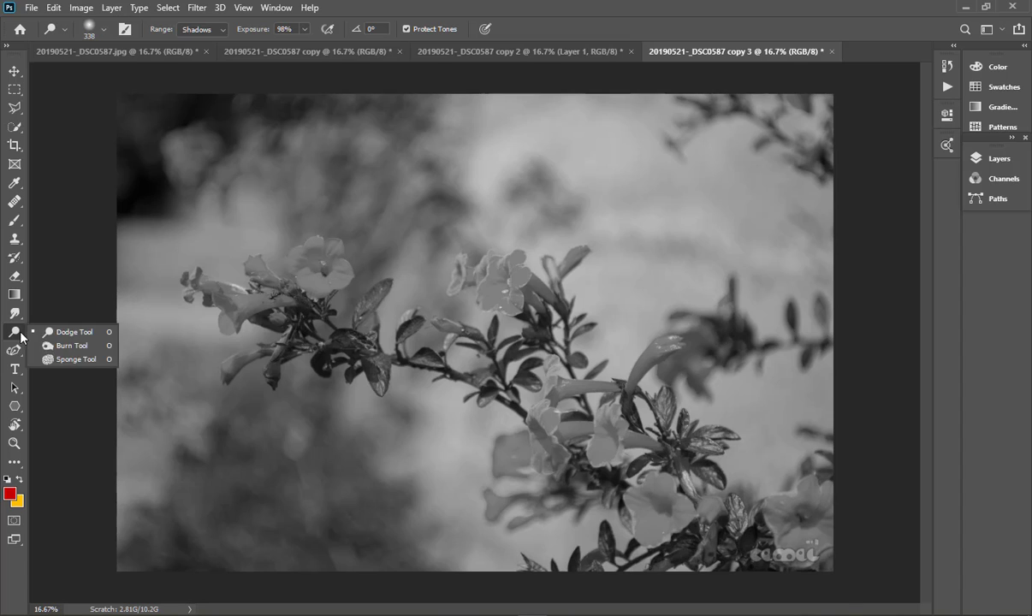
pyautogui.click(78, 334)
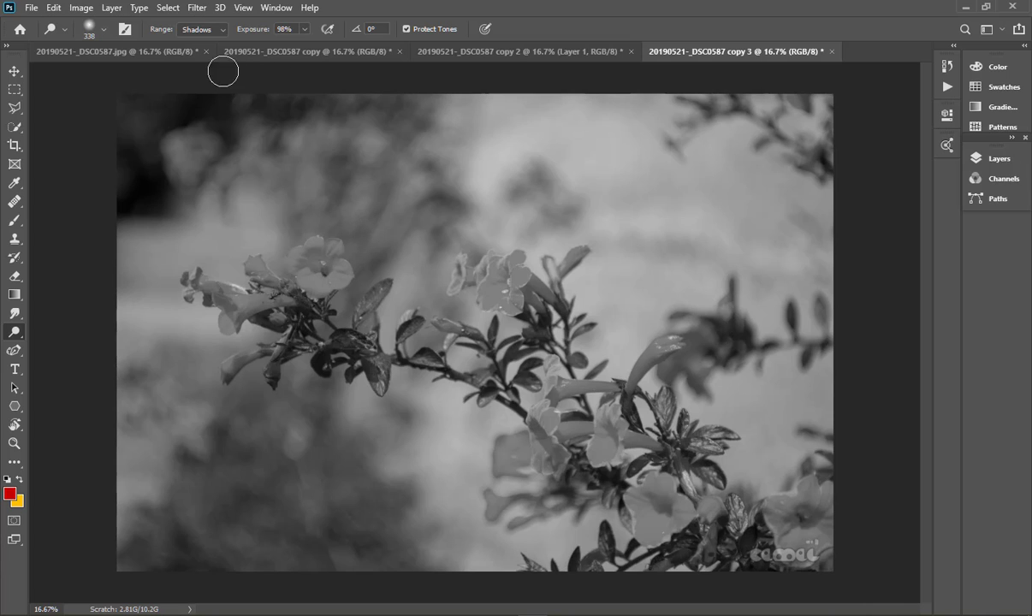
pyautogui.click(201, 32)
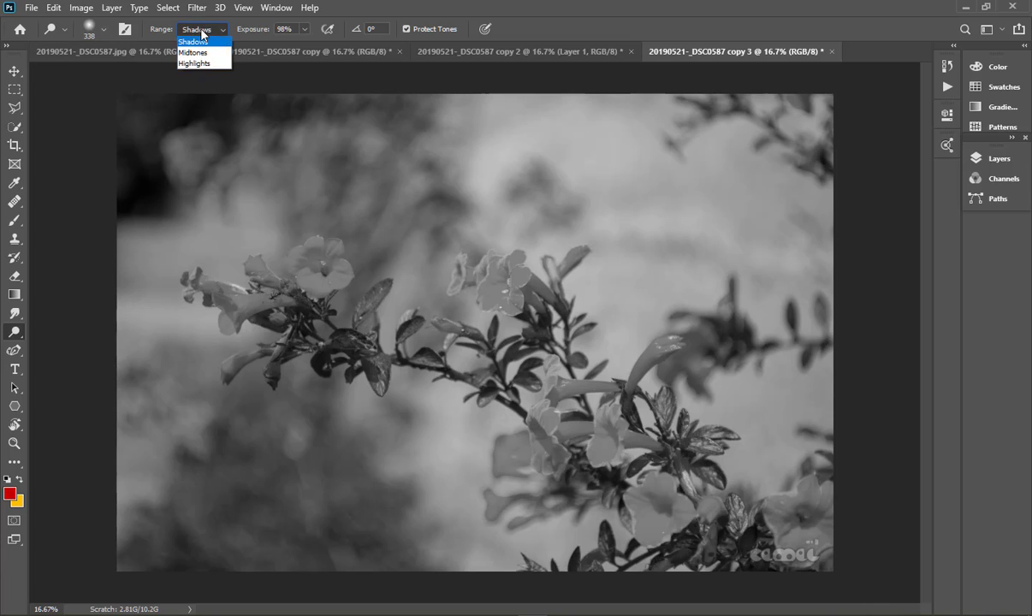
pyautogui.click(206, 65)
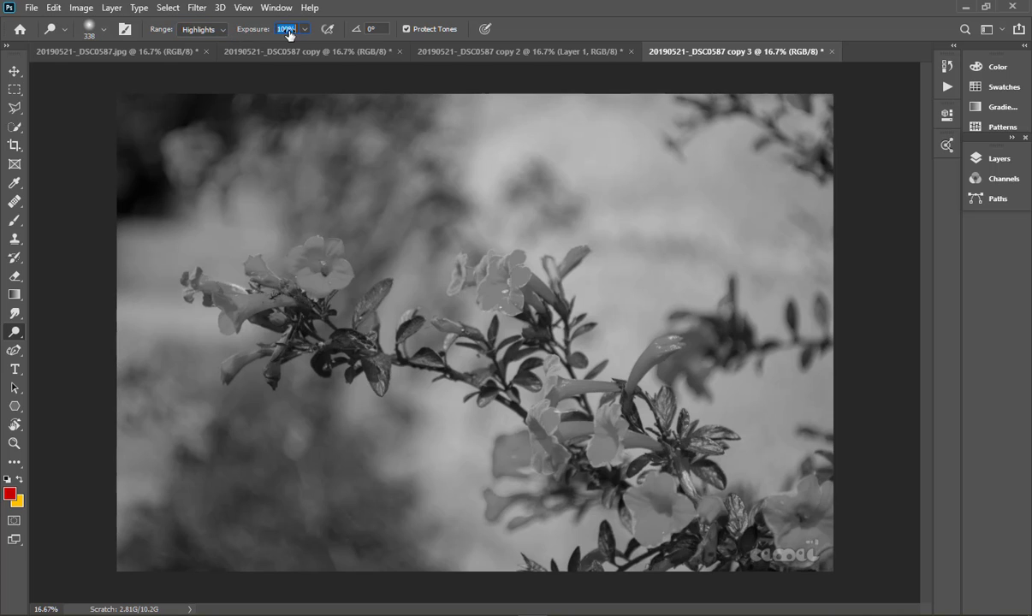
pyautogui.moveTo(289, 34); pyautogui.dragTo(270, 33)
# Step: Dodge the highlights with broad strokes across the pale background, the flower branch and the dark lower-left area of the grayscale photo
pyautogui.moveTo(156, 142)
pyautogui.mouseDown()
pyautogui.moveTo(305, 265)
pyautogui.moveTo(585, 429)
pyautogui.moveTo(732, 538)
pyautogui.moveTo(753, 431)
pyautogui.moveTo(733, 388)
pyautogui.moveTo(700, 221)
pyautogui.moveTo(642, 151)
pyautogui.moveTo(616, 147)
pyautogui.moveTo(572, 177)
pyautogui.moveTo(451, 296)
pyautogui.moveTo(418, 349)
pyautogui.moveTo(418, 408)
pyautogui.moveTo(462, 475)
pyautogui.moveTo(439, 527)
pyautogui.moveTo(389, 518)
pyautogui.mouseUp()
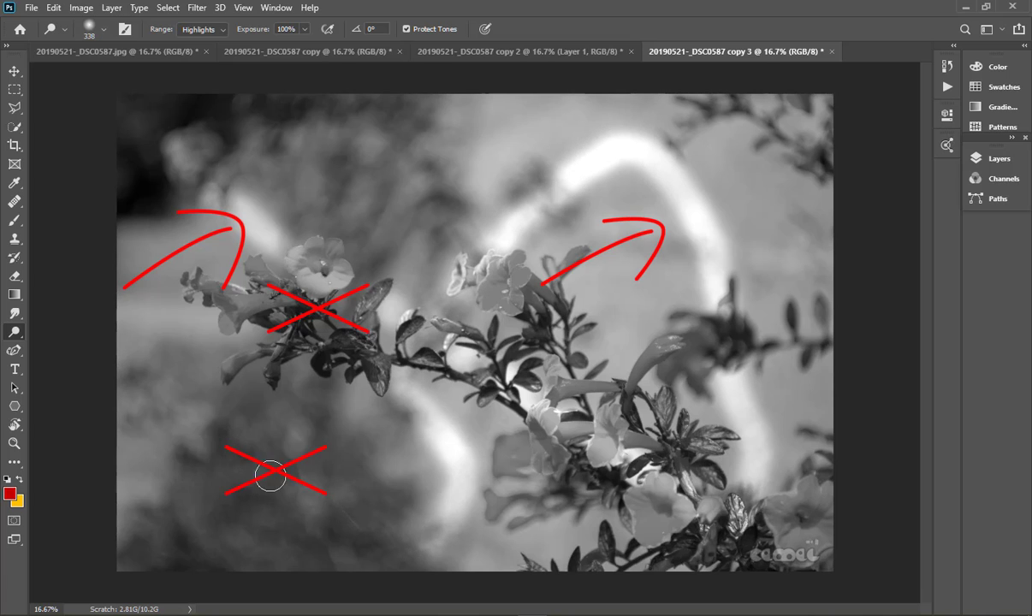
pyautogui.moveTo(222, 538)
pyautogui.mouseDown()
pyautogui.moveTo(323, 463)
pyautogui.moveTo(208, 500)
pyautogui.moveTo(316, 436)
pyautogui.moveTo(246, 551)
pyautogui.mouseUp()
pyautogui.moveTo(162, 464)
pyautogui.mouseDown()
pyautogui.moveTo(147, 323)
pyautogui.moveTo(173, 314)
pyautogui.moveTo(203, 324)
pyautogui.moveTo(167, 381)
pyautogui.moveTo(146, 461)
pyautogui.moveTo(154, 289)
pyautogui.moveTo(137, 264)
pyautogui.moveTo(240, 234)
pyautogui.moveTo(196, 260)
pyautogui.moveTo(176, 237)
pyautogui.moveTo(141, 142)
pyautogui.moveTo(148, 122)
pyautogui.moveTo(141, 196)
pyautogui.moveTo(373, 157)
pyautogui.moveTo(524, 115)
pyautogui.moveTo(403, 200)
pyautogui.moveTo(599, 165)
pyautogui.moveTo(726, 193)
pyautogui.moveTo(770, 221)
pyautogui.moveTo(697, 430)
pyautogui.moveTo(601, 474)
pyautogui.moveTo(544, 467)
pyautogui.moveTo(546, 446)
pyautogui.moveTo(546, 459)
pyautogui.moveTo(520, 456)
pyautogui.moveTo(417, 505)
pyautogui.moveTo(396, 502)
pyautogui.moveTo(402, 465)
pyautogui.moveTo(391, 482)
pyautogui.moveTo(378, 466)
pyautogui.moveTo(400, 455)
pyautogui.moveTo(398, 477)
pyautogui.moveTo(377, 474)
pyautogui.moveTo(367, 458)
pyautogui.moveTo(381, 429)
pyautogui.moveTo(354, 456)
pyautogui.moveTo(332, 426)
pyautogui.moveTo(341, 457)
pyautogui.mouseUp()
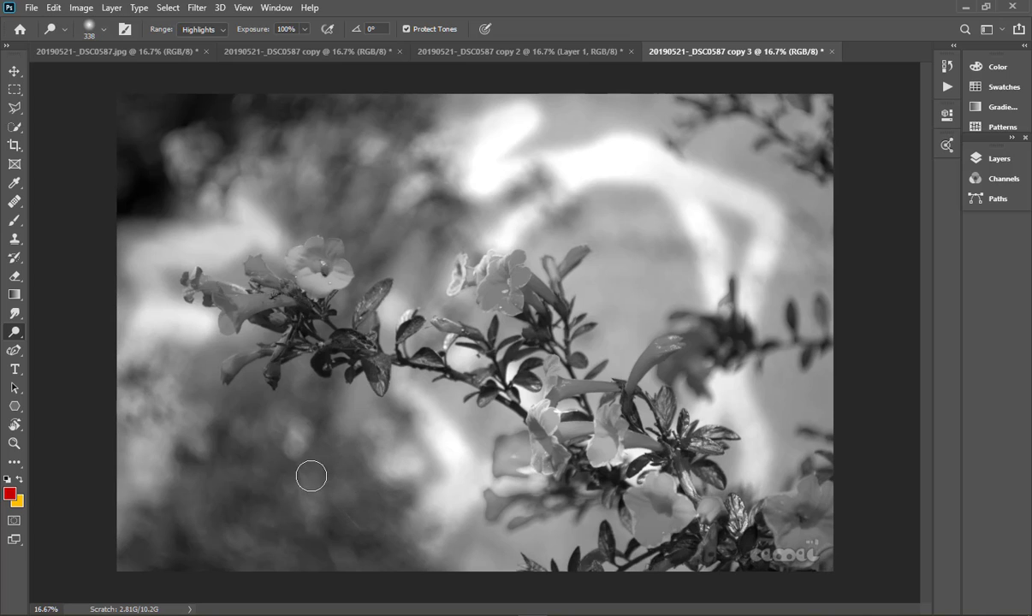
pyautogui.moveTo(345, 408); pyautogui.dragTo(310, 392)
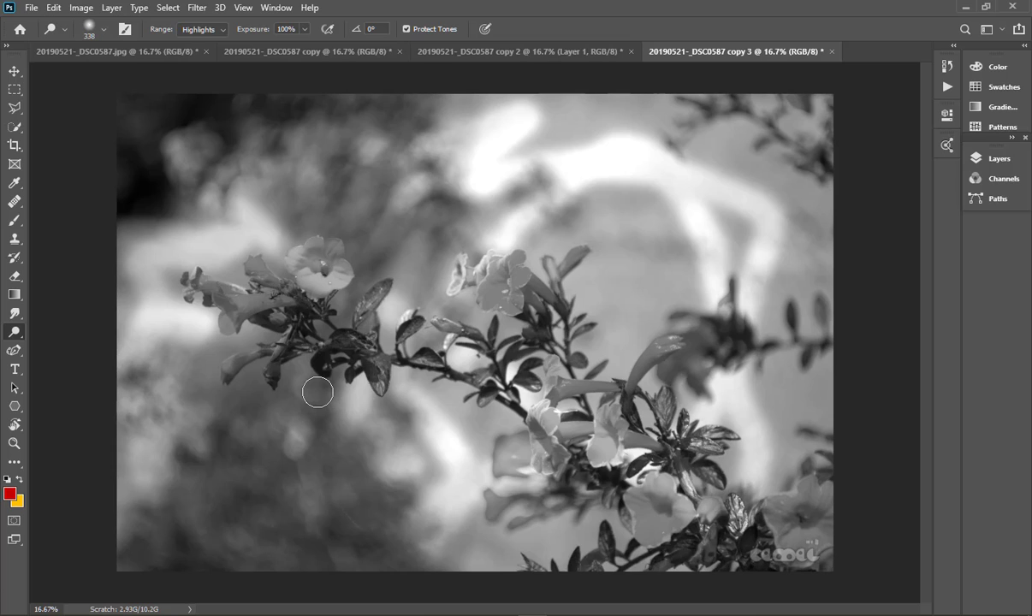
# Step: Set the Dodge tool's range to Midtones and undo the highlight dodging strokes on the grayscale photo
pyautogui.click(197, 30)
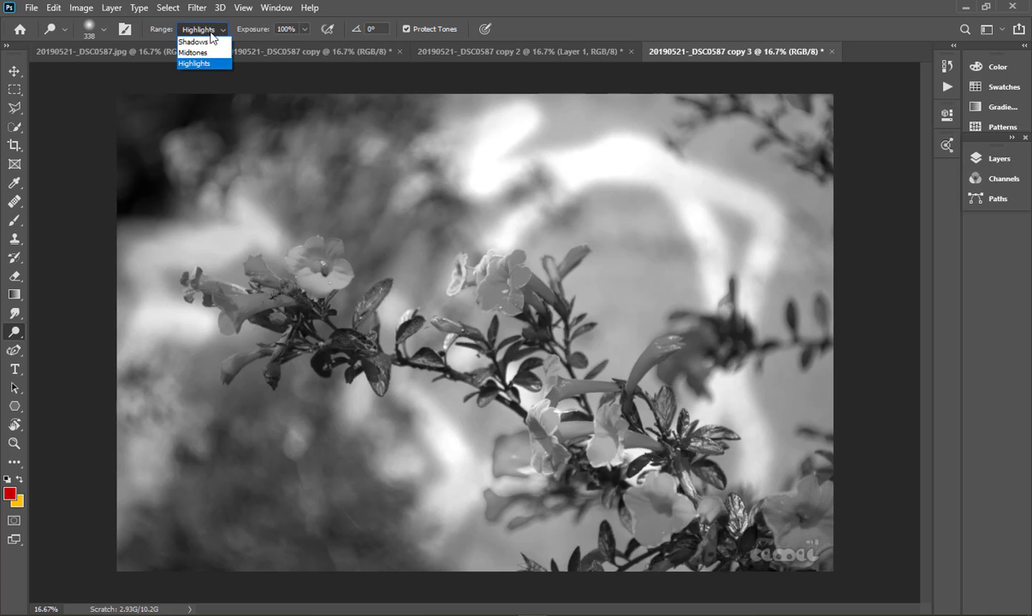
pyautogui.click(197, 53)
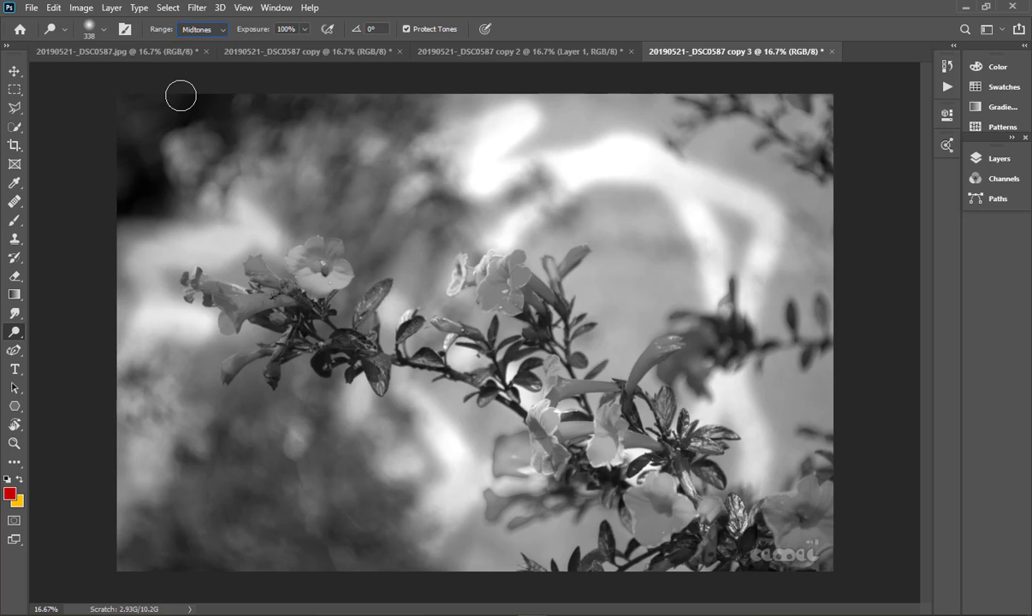
pyautogui.hotkey('ctrl', 'z')
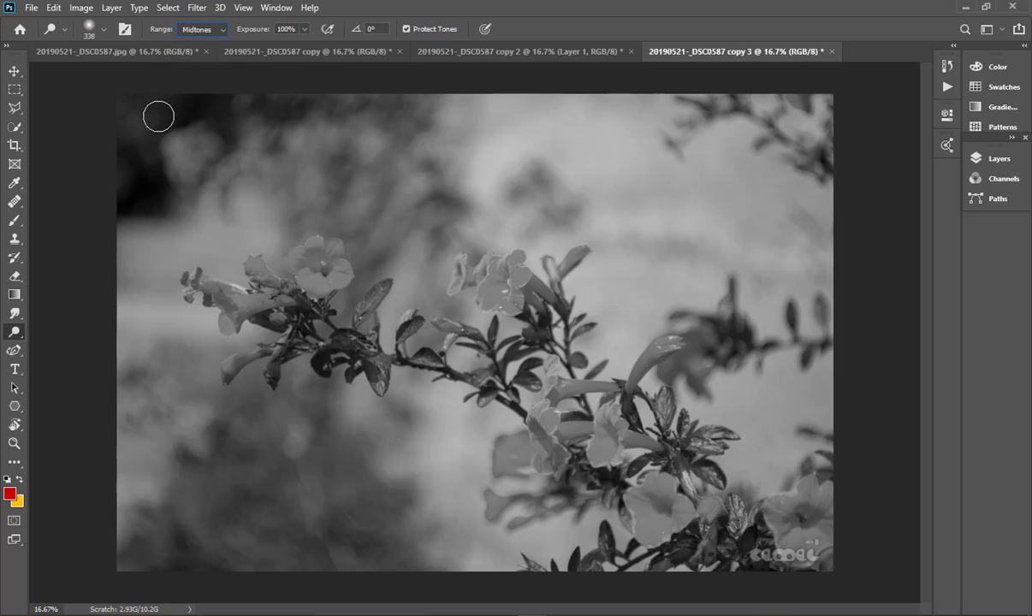
# Step: Try dodging the midtones with broad strokes across the background, flowers and dark lower-left area, and undo the strokes
pyautogui.moveTo(156, 114)
pyautogui.mouseDown()
pyautogui.moveTo(292, 180)
pyautogui.moveTo(443, 215)
pyautogui.moveTo(497, 141)
pyautogui.moveTo(569, 137)
pyautogui.moveTo(680, 219)
pyautogui.mouseUp()
pyautogui.moveTo(601, 282)
pyautogui.mouseDown()
pyautogui.moveTo(697, 207)
pyautogui.moveTo(739, 268)
pyautogui.moveTo(584, 442)
pyautogui.moveTo(456, 475)
pyautogui.moveTo(576, 427)
pyautogui.moveTo(534, 458)
pyautogui.moveTo(581, 435)
pyautogui.moveTo(455, 422)
pyautogui.moveTo(506, 359)
pyautogui.moveTo(457, 381)
pyautogui.moveTo(354, 365)
pyautogui.moveTo(336, 341)
pyautogui.moveTo(331, 427)
pyautogui.moveTo(251, 480)
pyautogui.moveTo(292, 446)
pyautogui.moveTo(216, 517)
pyautogui.moveTo(264, 493)
pyautogui.moveTo(226, 460)
pyautogui.moveTo(217, 524)
pyautogui.moveTo(275, 416)
pyautogui.moveTo(152, 490)
pyautogui.moveTo(377, 463)
pyautogui.moveTo(287, 550)
pyautogui.moveTo(256, 546)
pyautogui.mouseUp()
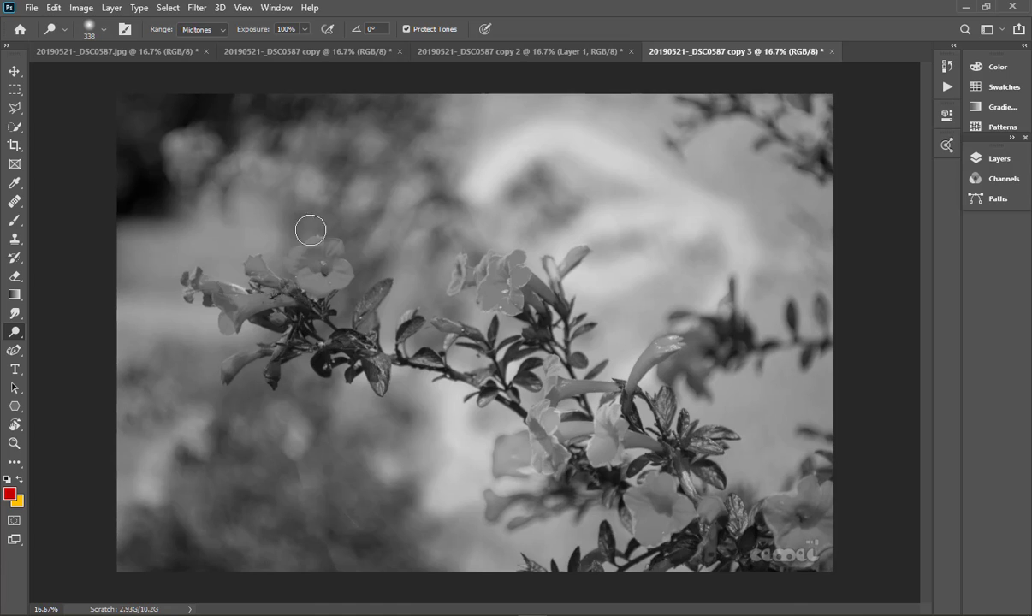
pyautogui.hotkey('ctrl', 'z')
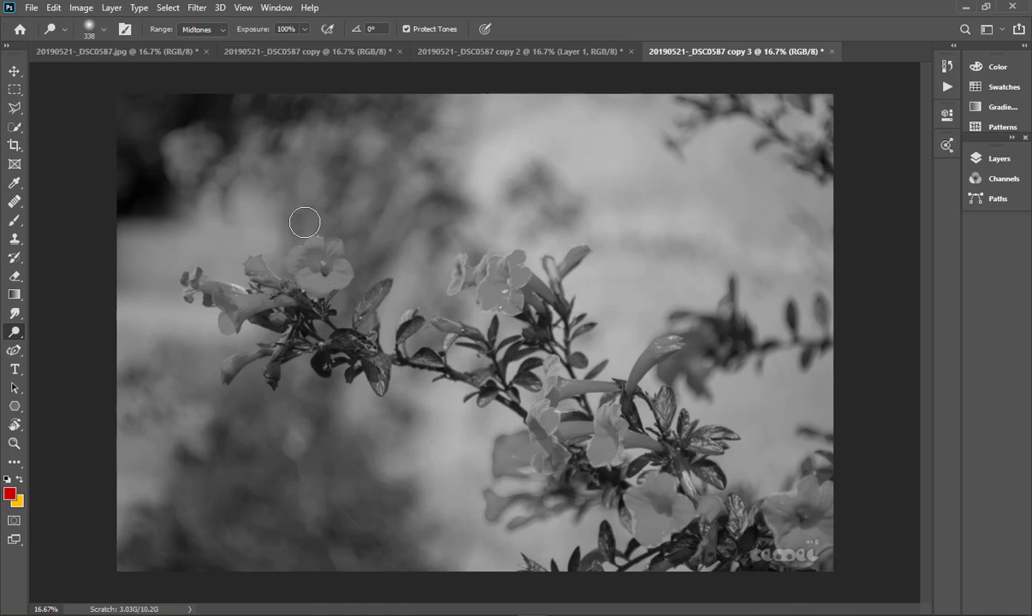
# Step: Set the Dodge tool's range to Shadows and try dodging over the lower flowers and the background above them
pyautogui.click(196, 30)
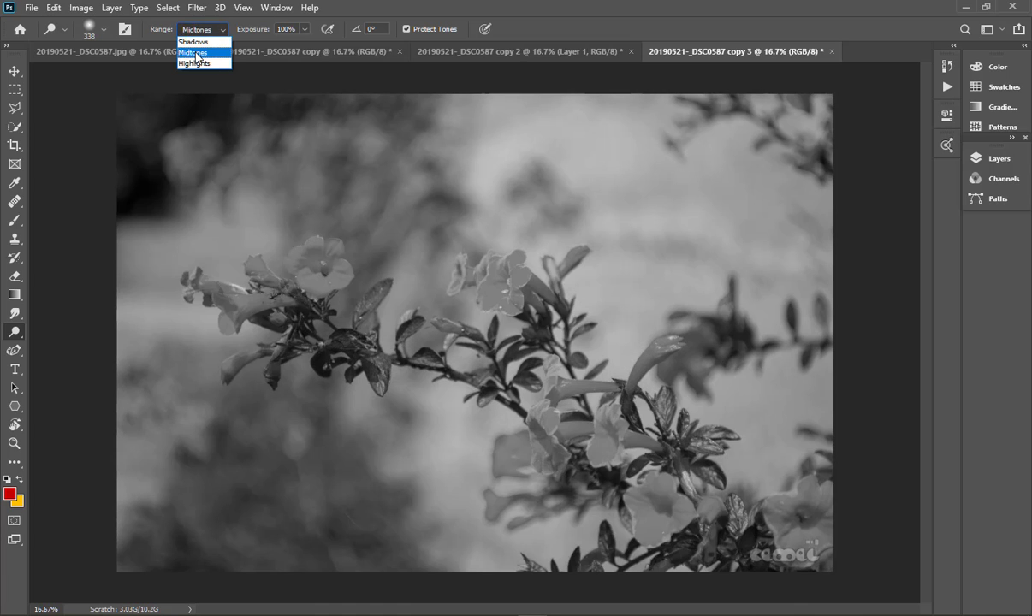
pyautogui.click(194, 42)
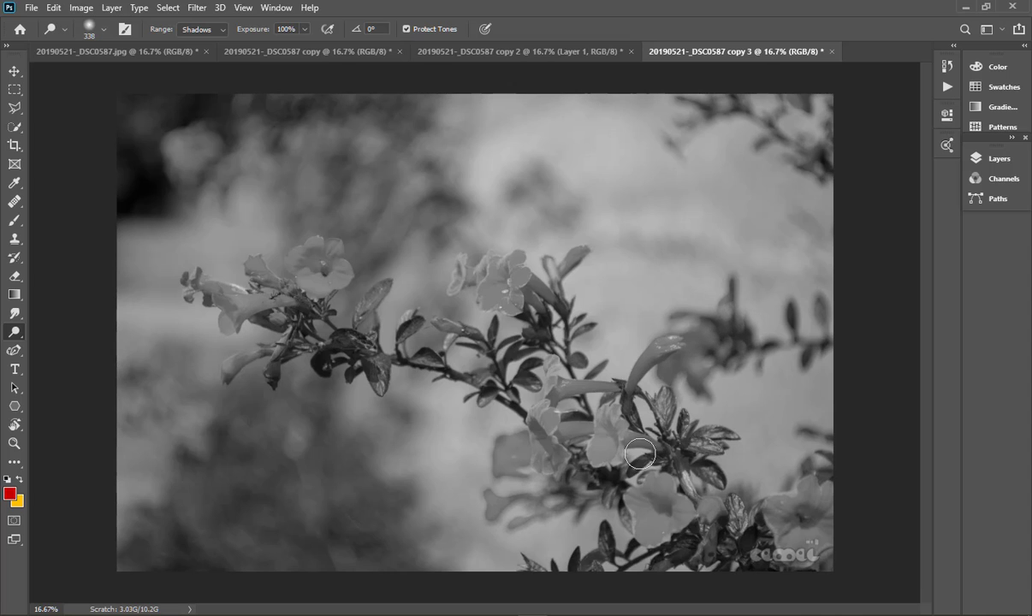
pyautogui.moveTo(639, 454)
pyautogui.mouseDown()
pyautogui.moveTo(533, 390)
pyautogui.moveTo(527, 345)
pyautogui.moveTo(600, 253)
pyautogui.mouseUp()
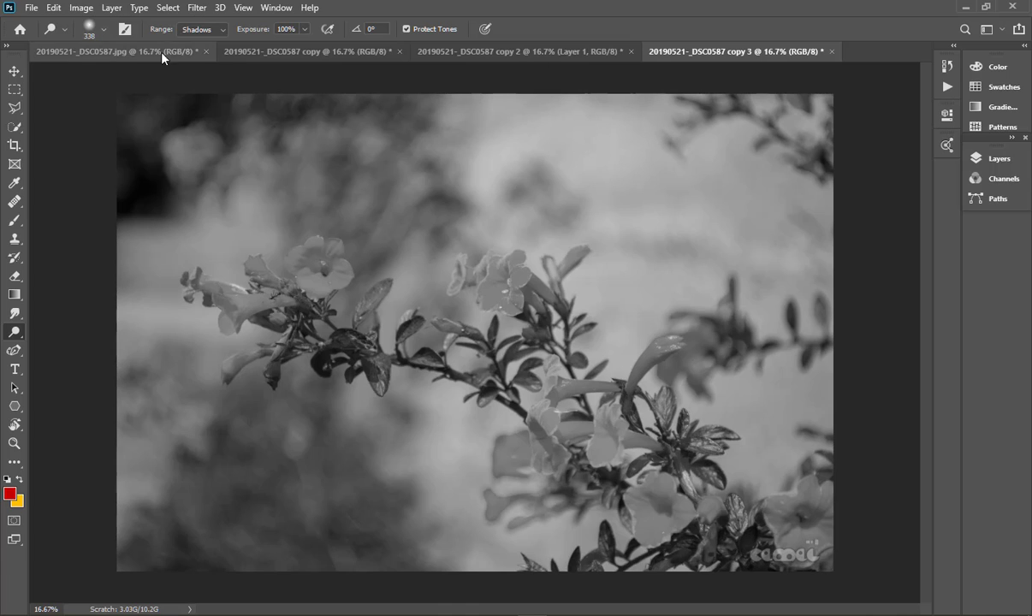
# Step: Set the Dodge range to Highlights and dodge one diagonal stroke across the pale background above the branch
pyautogui.click(200, 29)
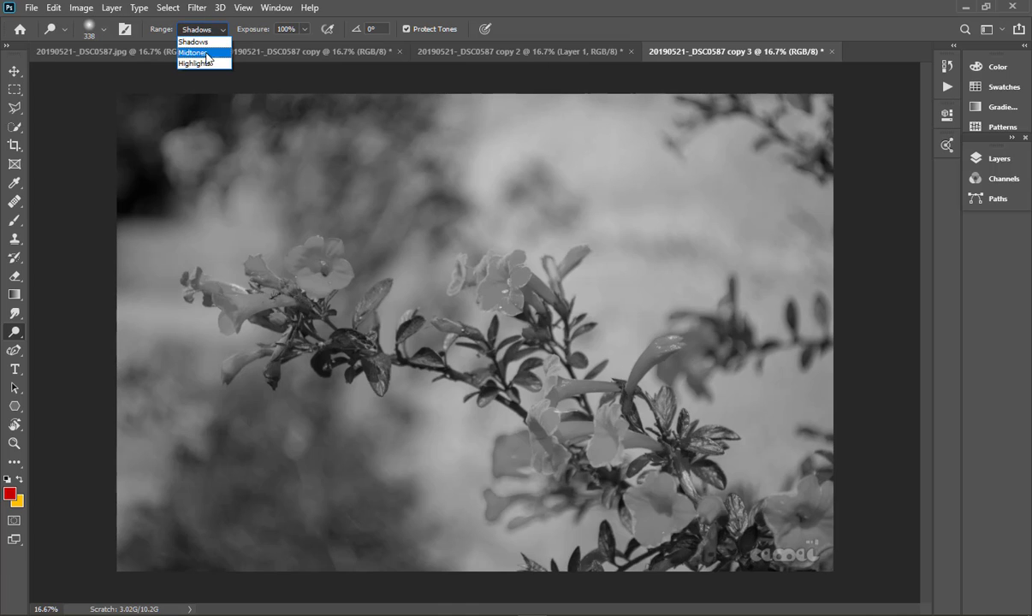
pyautogui.click(200, 64)
pyautogui.moveTo(550, 111)
pyautogui.mouseDown()
pyautogui.moveTo(579, 157)
pyautogui.moveTo(668, 237)
pyautogui.mouseUp()
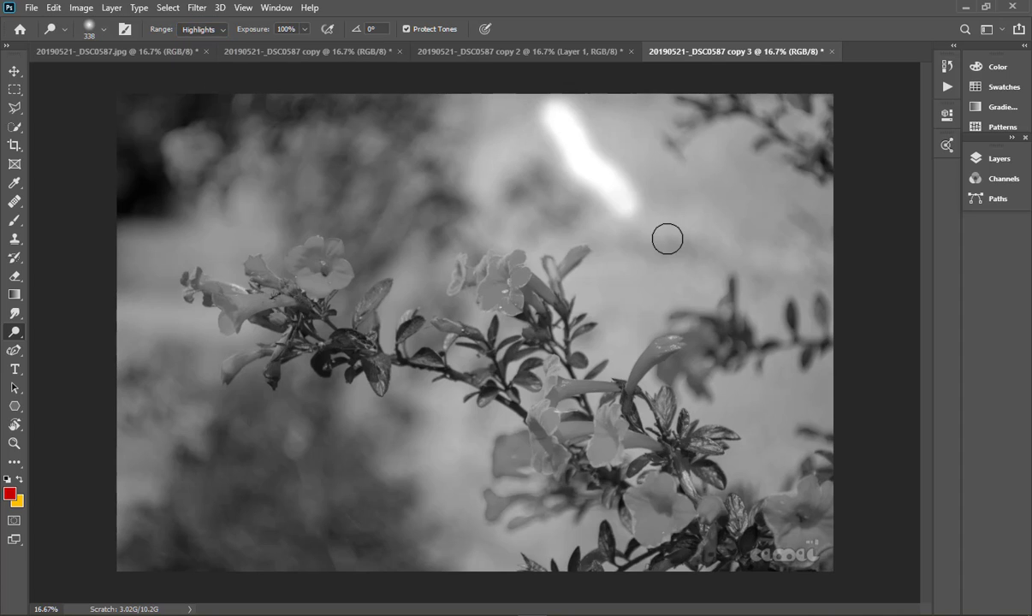
# Step: Return the Dodge range to Shadows and try dodging along the dark leaves and stems of the branch
pyautogui.click(196, 31)
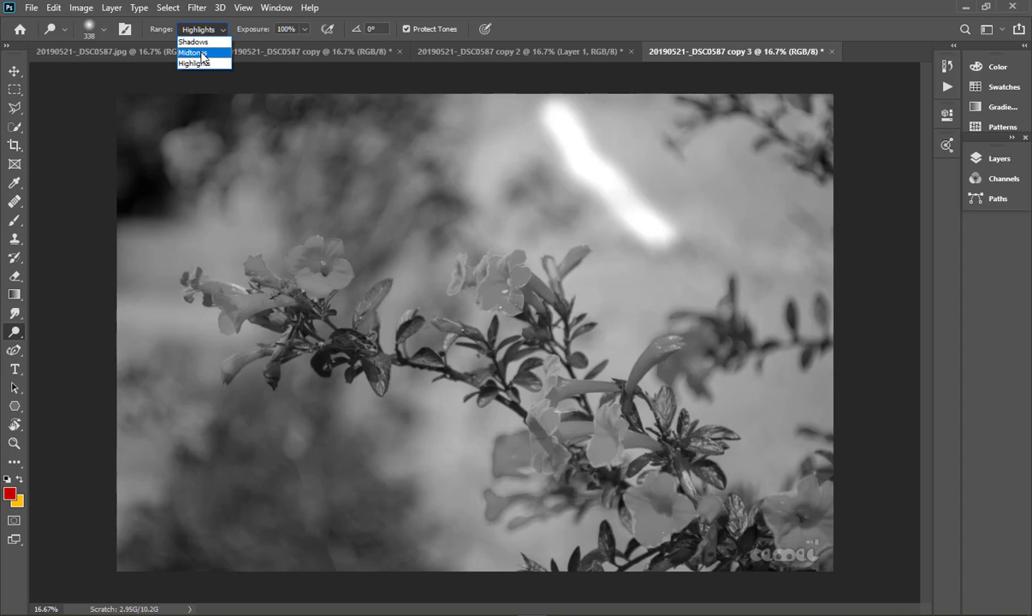
pyautogui.click(199, 40)
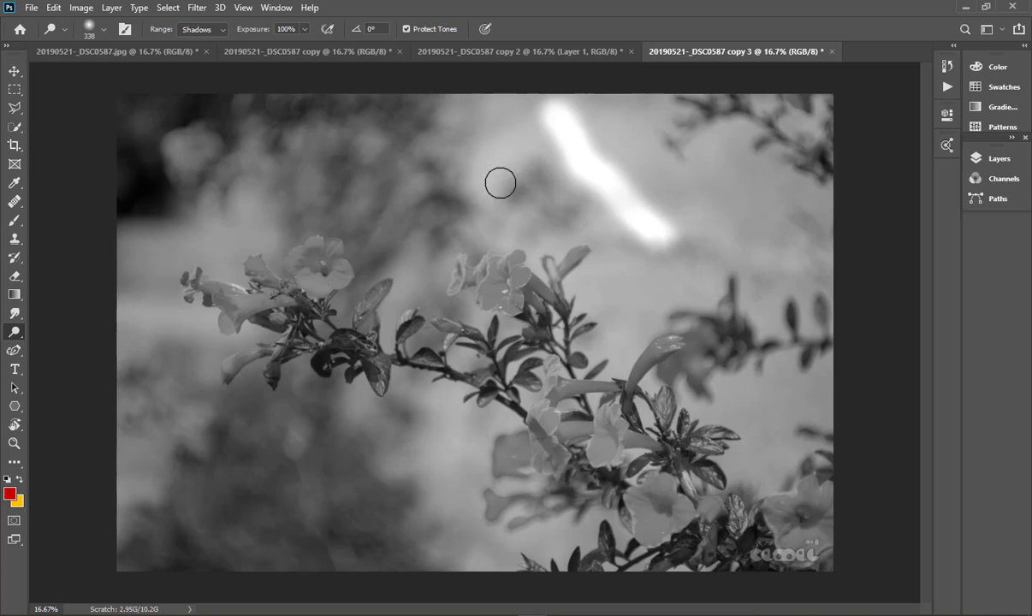
pyautogui.moveTo(401, 278)
pyautogui.mouseDown()
pyautogui.moveTo(326, 392)
pyautogui.moveTo(293, 348)
pyautogui.moveTo(373, 292)
pyautogui.moveTo(306, 290)
pyautogui.moveTo(414, 342)
pyautogui.moveTo(479, 320)
pyautogui.moveTo(541, 383)
pyautogui.moveTo(535, 402)
pyautogui.moveTo(675, 443)
pyautogui.mouseUp()
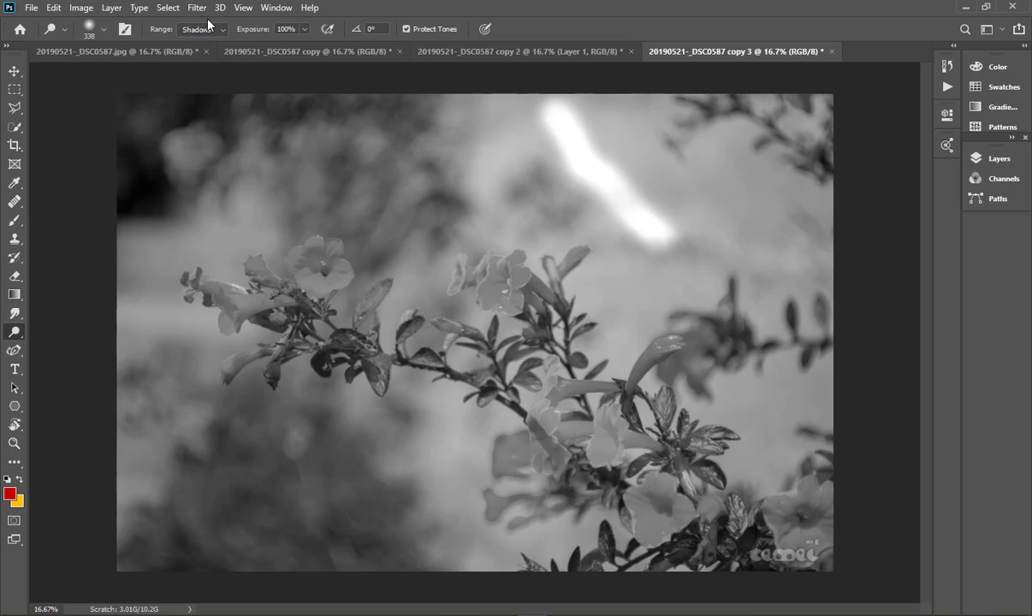
# Step: Switch to the Burn tool and undo the dodging strokes on the grayscale photo
pyautogui.rightClick(12, 334)
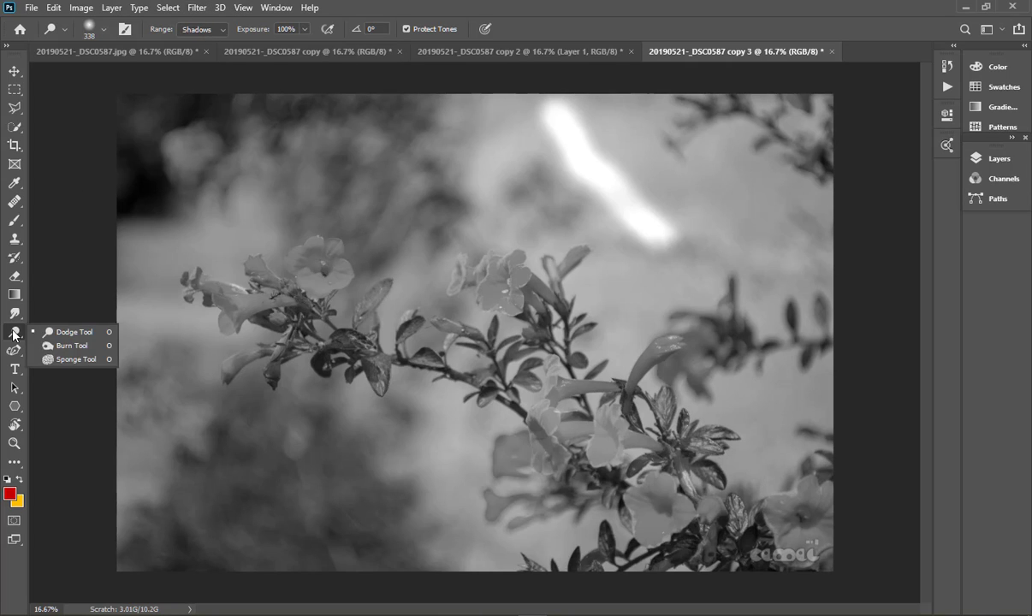
pyautogui.click(62, 345)
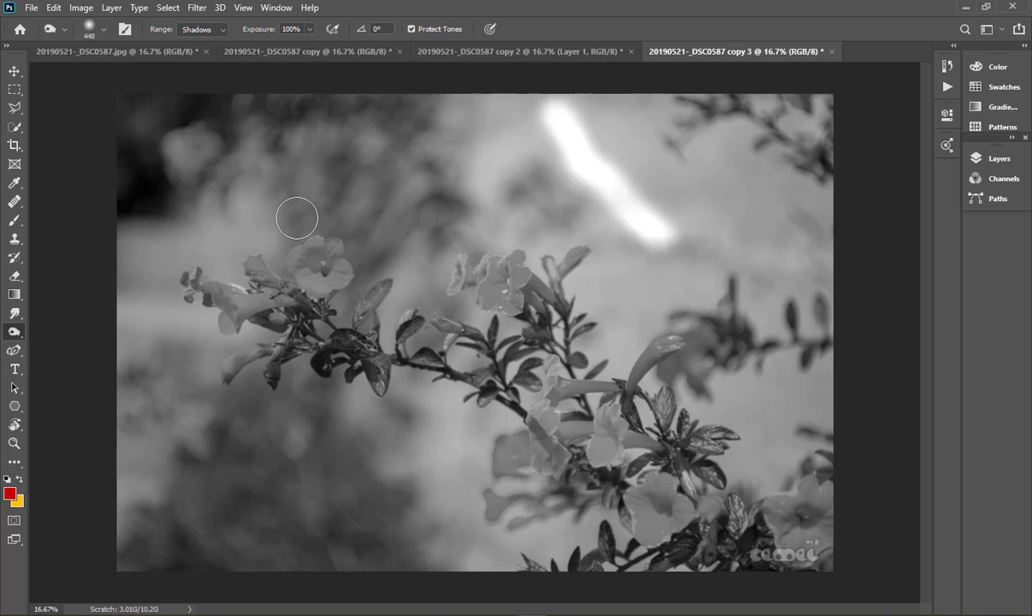
pyautogui.hotkey('ctrl', 'z')
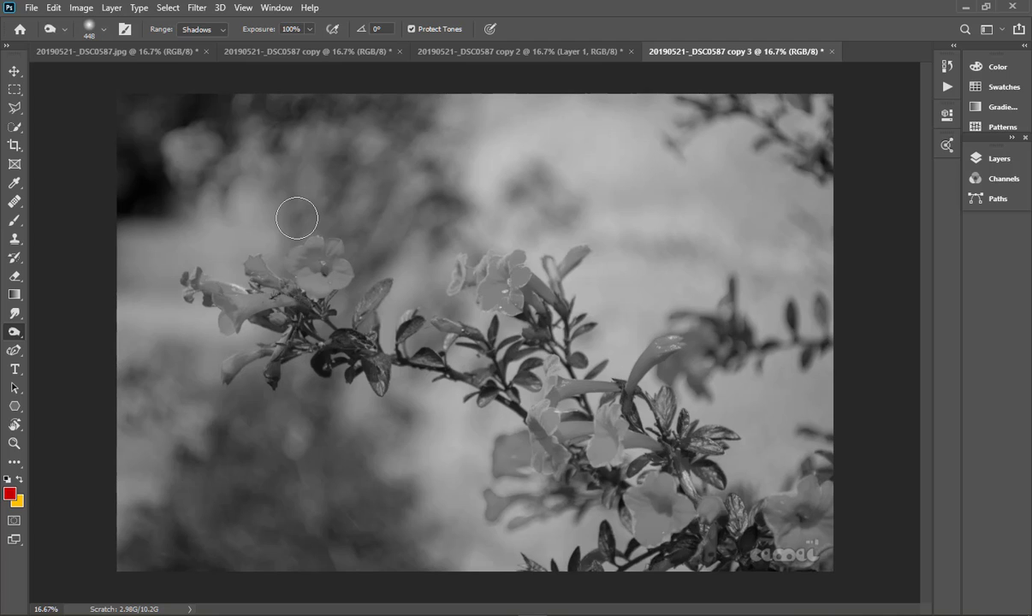
# Step: Try burning with the Highlights range over the pale background and the area around the left flowers, and undo the strokes
pyautogui.click(195, 29)
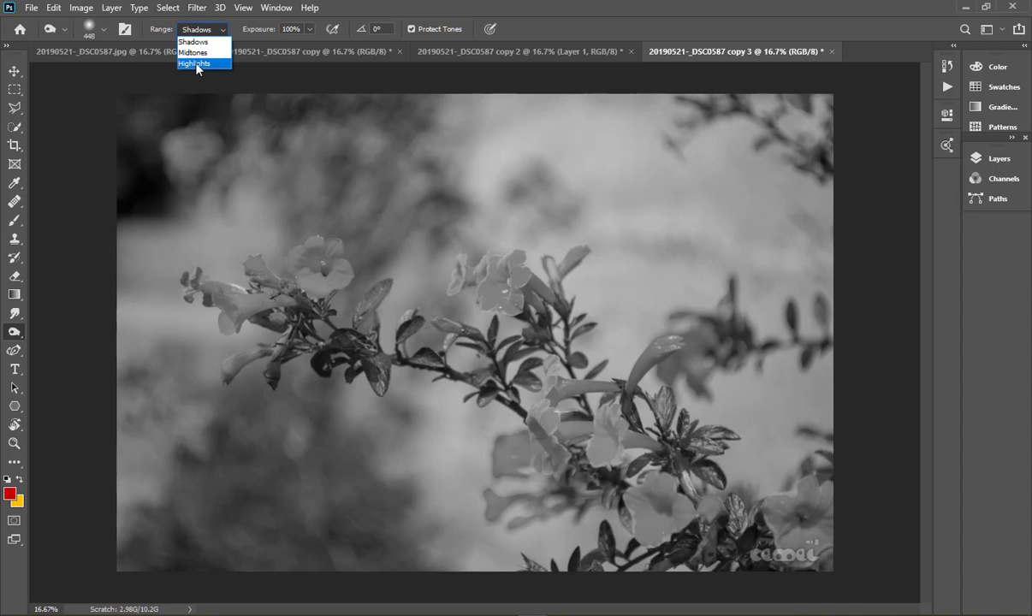
pyautogui.click(194, 63)
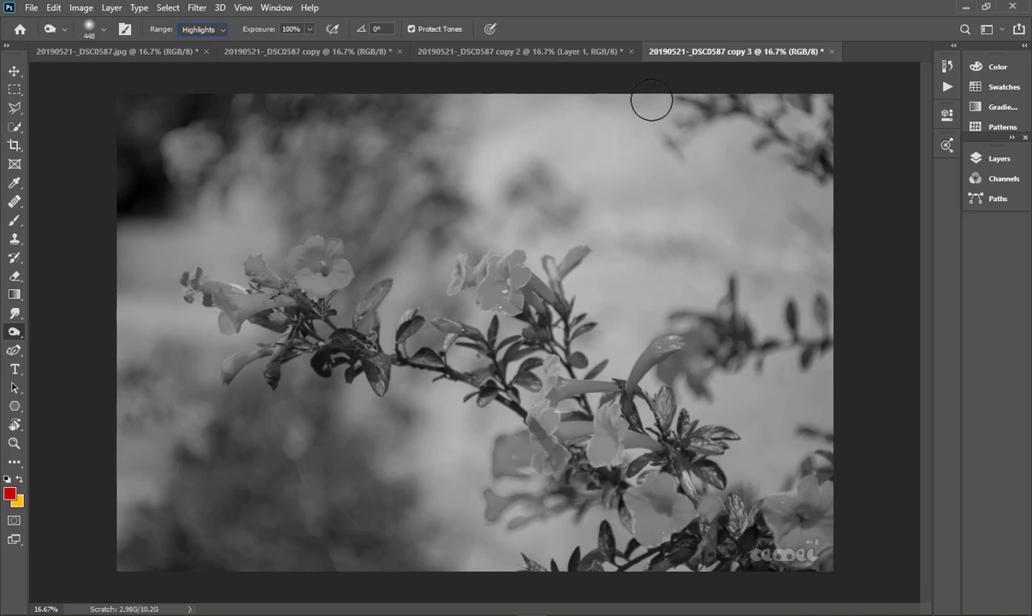
pyautogui.moveTo(498, 145)
pyautogui.mouseDown()
pyautogui.moveTo(574, 152)
pyautogui.moveTo(621, 210)
pyautogui.moveTo(676, 223)
pyautogui.moveTo(586, 277)
pyautogui.mouseUp()
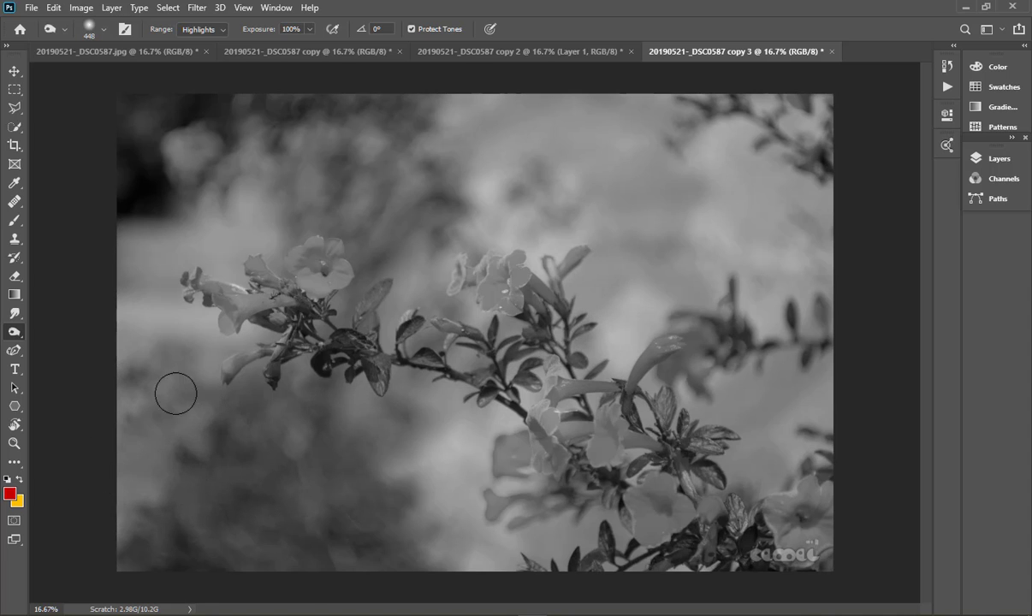
pyautogui.moveTo(130, 366)
pyautogui.mouseDown()
pyautogui.moveTo(95, 406)
pyautogui.moveTo(216, 223)
pyautogui.moveTo(276, 159)
pyautogui.mouseUp()
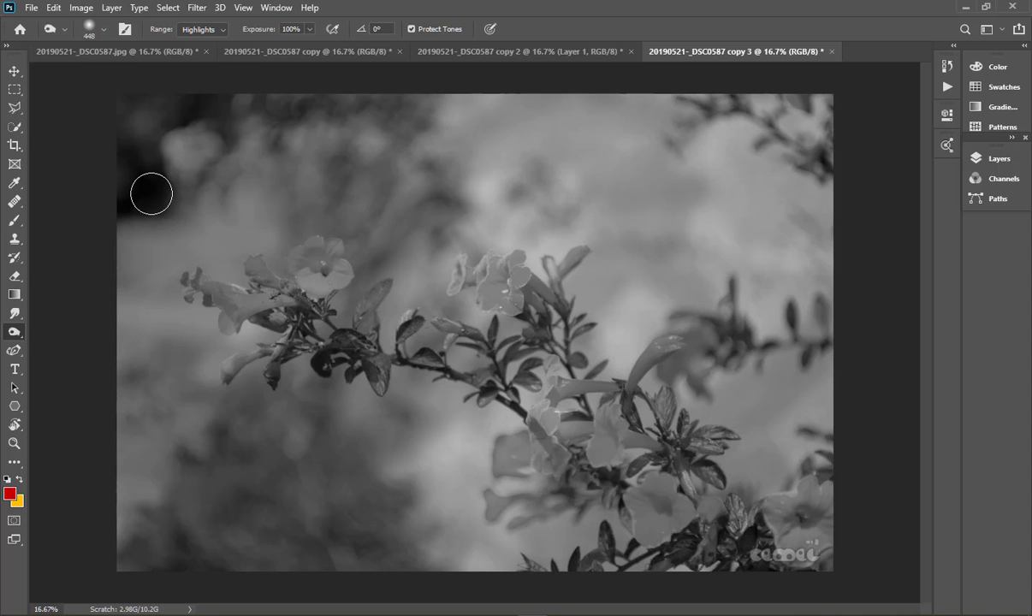
pyautogui.hotkey('ctrl', 'z')
# Step: Try burning with the Midtones range across the background, the left flowers and the dark lower-left area, and undo it
pyautogui.click(200, 29)
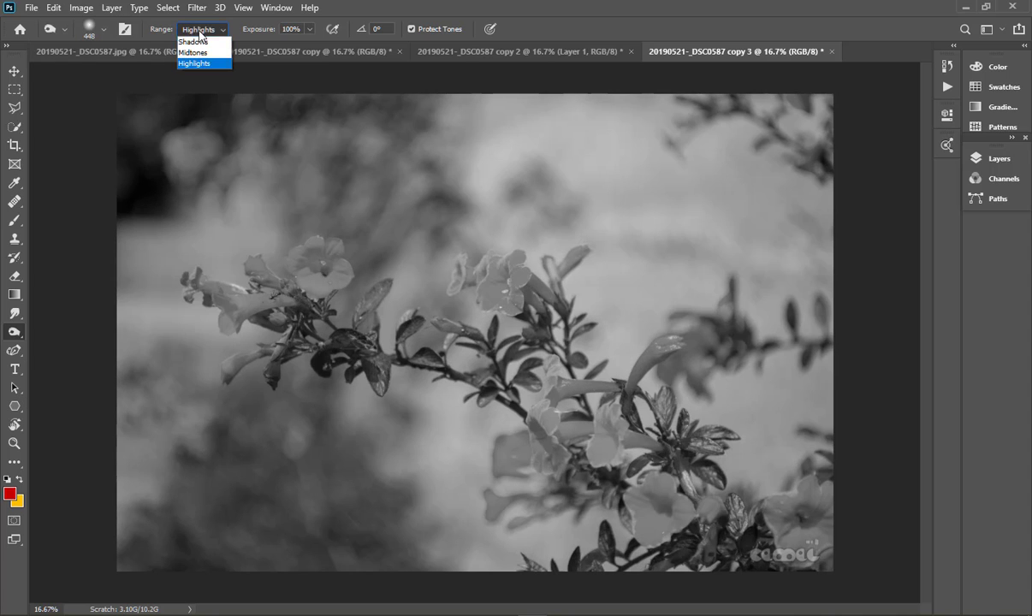
pyautogui.click(192, 52)
pyautogui.moveTo(357, 115)
pyautogui.mouseDown()
pyautogui.moveTo(397, 145)
pyautogui.moveTo(357, 214)
pyautogui.moveTo(376, 229)
pyautogui.moveTo(462, 163)
pyautogui.moveTo(393, 289)
pyautogui.moveTo(433, 228)
pyautogui.moveTo(482, 263)
pyautogui.moveTo(555, 231)
pyautogui.moveTo(517, 233)
pyautogui.moveTo(656, 84)
pyautogui.moveTo(592, 248)
pyautogui.moveTo(544, 474)
pyautogui.moveTo(586, 489)
pyautogui.moveTo(553, 471)
pyautogui.moveTo(479, 497)
pyautogui.moveTo(309, 473)
pyautogui.moveTo(209, 526)
pyautogui.moveTo(196, 577)
pyautogui.moveTo(230, 542)
pyautogui.moveTo(286, 382)
pyautogui.moveTo(260, 451)
pyautogui.moveTo(127, 408)
pyautogui.moveTo(235, 219)
pyautogui.moveTo(289, 275)
pyautogui.mouseUp()
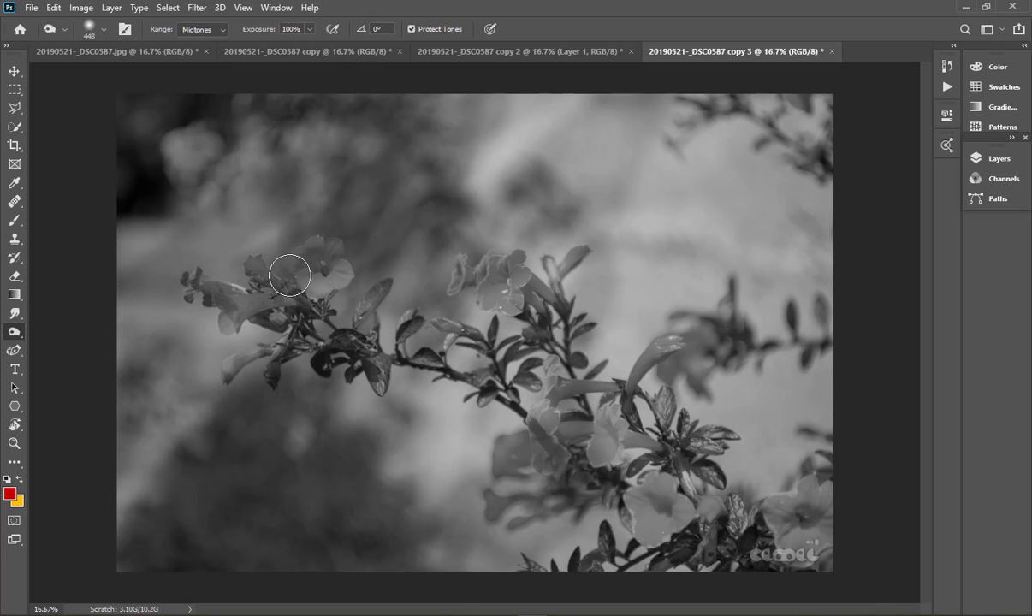
pyautogui.hotkey('ctrl', 'z')
# Step: Burn with the Shadows range over the dark upper-left corner, the branch leaves and the dark lower-left foliage
pyautogui.click(203, 30)
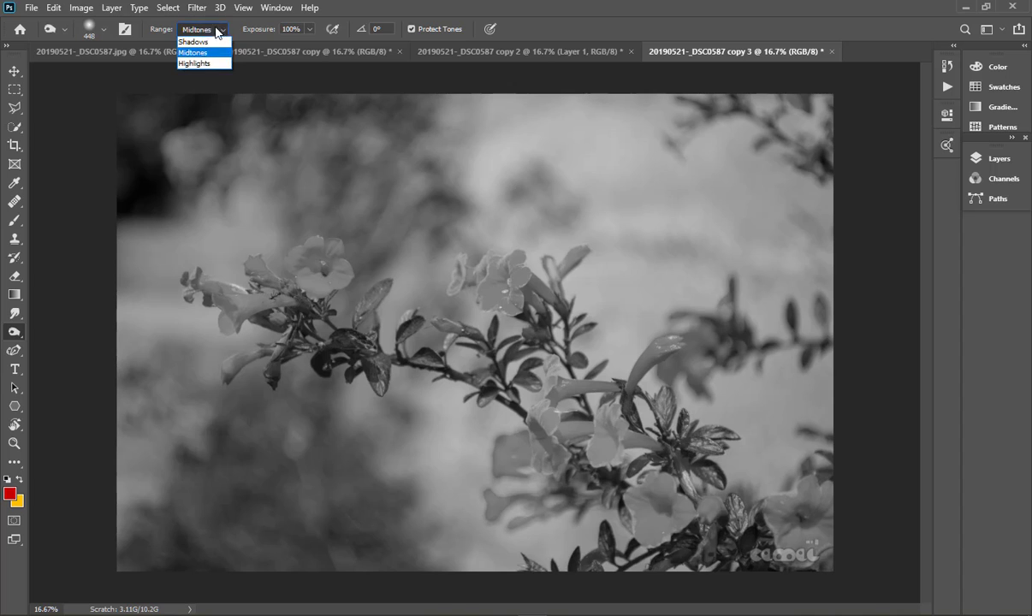
pyautogui.click(192, 41)
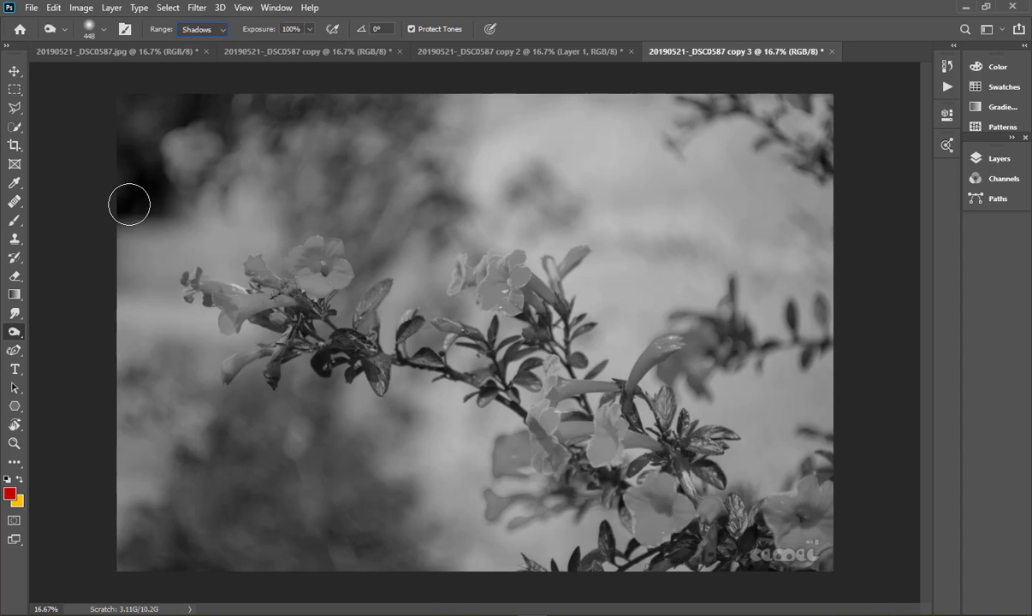
pyautogui.moveTo(129, 204)
pyautogui.mouseDown()
pyautogui.moveTo(131, 218)
pyautogui.moveTo(373, 261)
pyautogui.moveTo(330, 378)
pyautogui.moveTo(622, 81)
pyautogui.mouseUp()
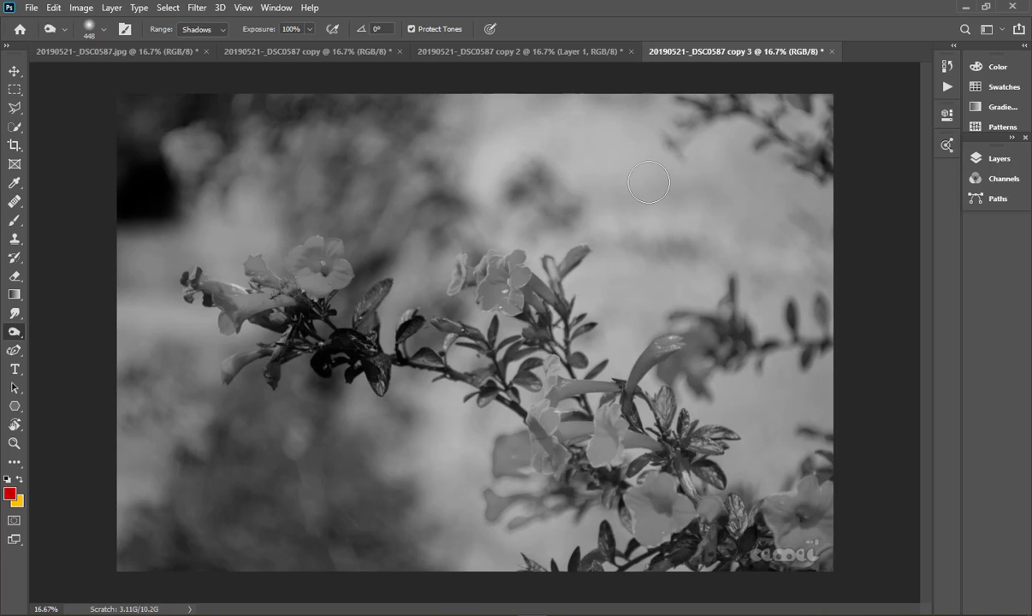
pyautogui.moveTo(476, 399)
pyautogui.mouseDown()
pyautogui.moveTo(561, 322)
pyautogui.moveTo(523, 433)
pyautogui.moveTo(560, 522)
pyautogui.moveTo(592, 512)
pyautogui.moveTo(736, 527)
pyautogui.moveTo(781, 469)
pyautogui.moveTo(728, 555)
pyautogui.moveTo(782, 516)
pyautogui.moveTo(766, 546)
pyautogui.moveTo(693, 576)
pyautogui.moveTo(644, 567)
pyautogui.moveTo(604, 575)
pyautogui.moveTo(797, 513)
pyautogui.moveTo(678, 547)
pyautogui.moveTo(670, 526)
pyautogui.moveTo(703, 511)
pyautogui.moveTo(698, 491)
pyautogui.moveTo(660, 473)
pyautogui.moveTo(635, 410)
pyautogui.moveTo(500, 444)
pyautogui.moveTo(300, 518)
pyautogui.moveTo(201, 530)
pyautogui.moveTo(180, 510)
pyautogui.moveTo(179, 528)
pyautogui.moveTo(224, 533)
pyautogui.moveTo(236, 514)
pyautogui.moveTo(218, 477)
pyautogui.mouseUp()
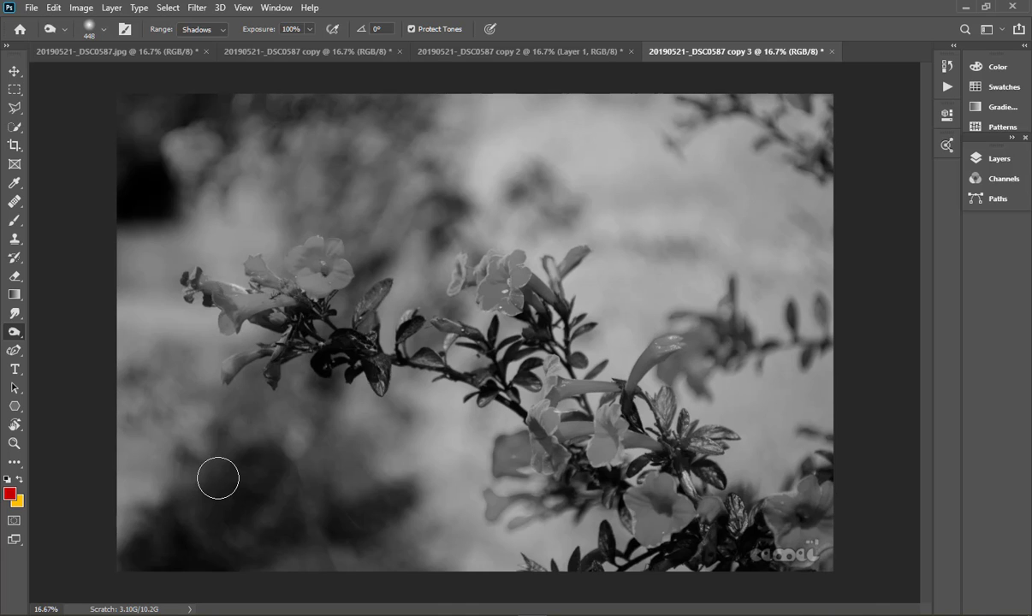
# Step: Set the Burn tool's exposure to 10% and its range to Highlights
pyautogui.click(223, 32)
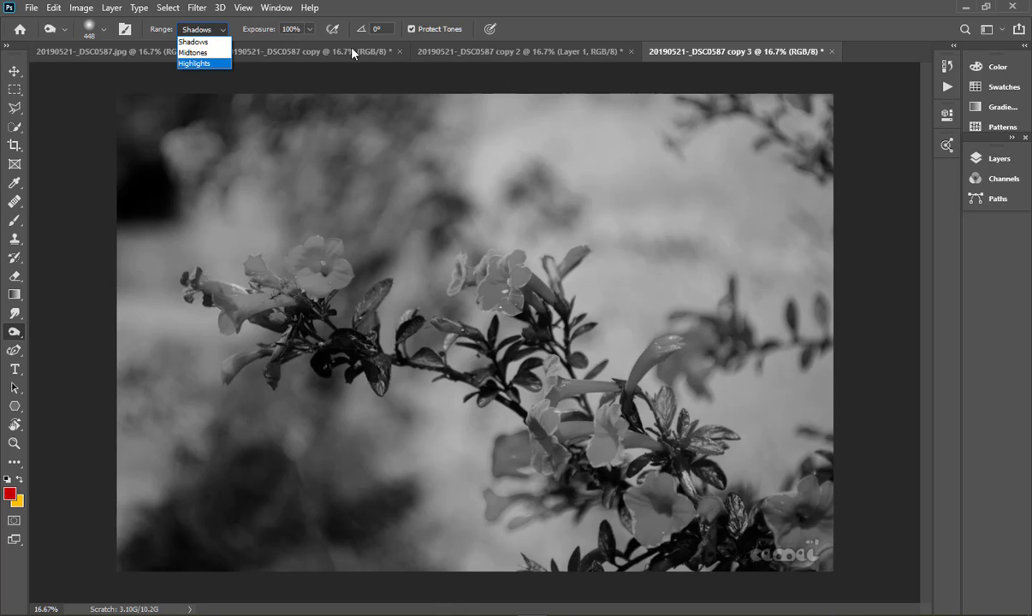
pyautogui.click(270, 26)
pyautogui.click(270, 26)
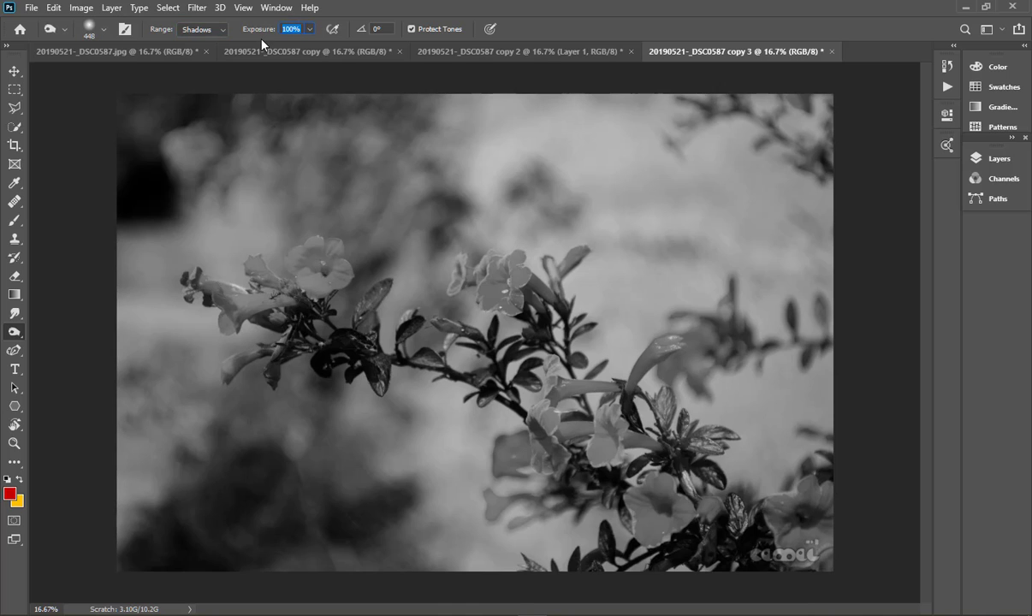
pyautogui.write('10')
pyautogui.press('Return')
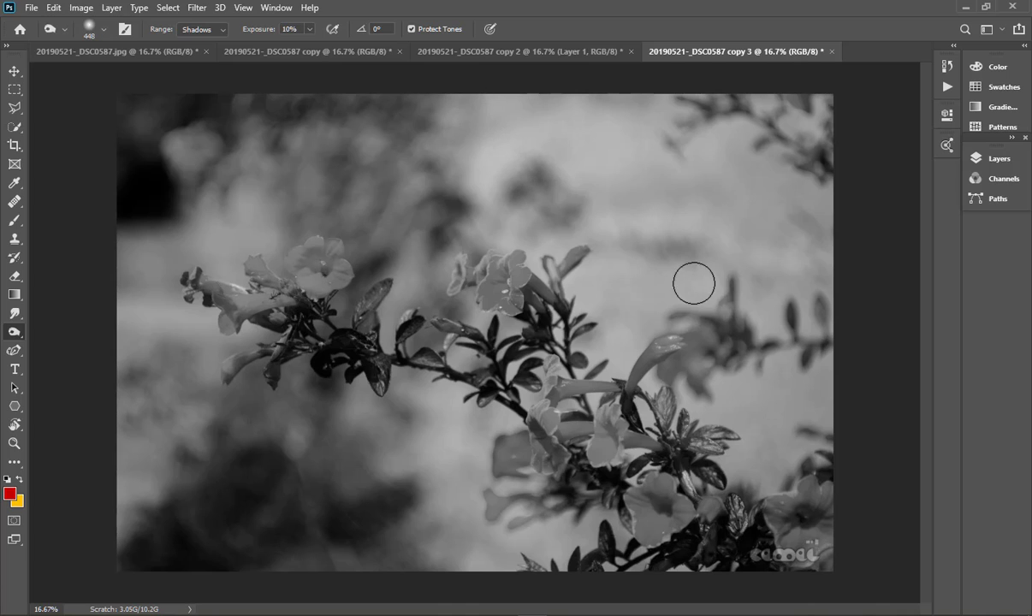
pyautogui.click(213, 29)
pyautogui.click(208, 65)
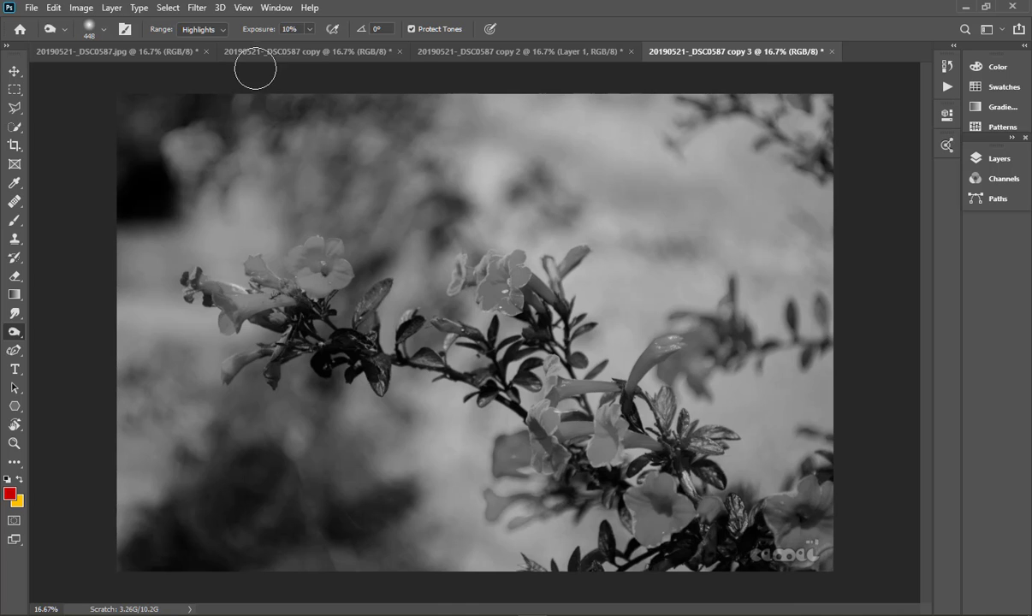
# Step: Bring up the faded colour duplicate of the flower photo and review the available image adjustments and layer commands
pyautogui.click(342, 53)
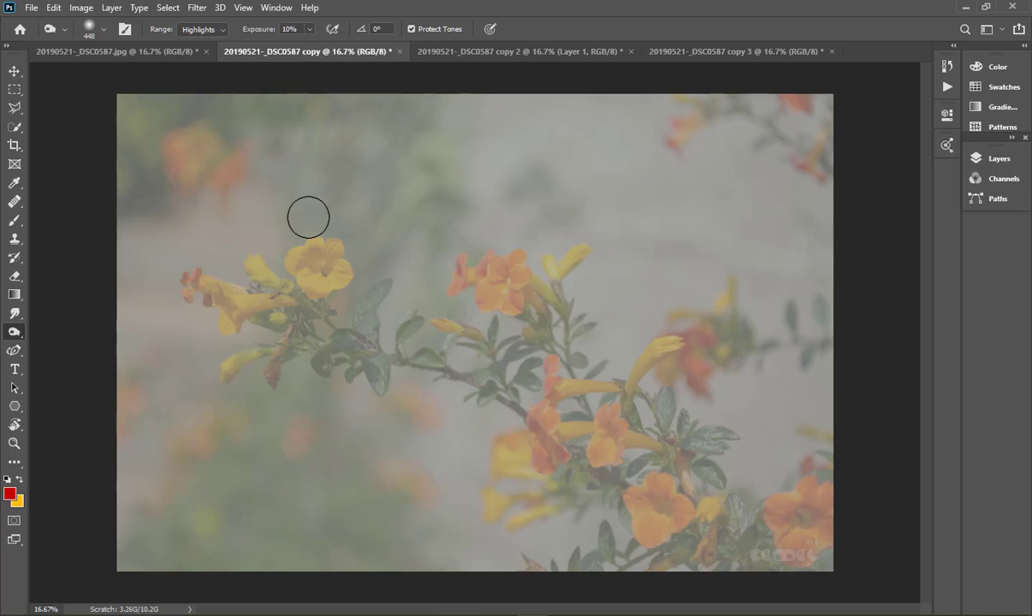
pyautogui.moveTo(308, 218)
pyautogui.mouseDown()
pyautogui.moveTo(351, 275)
pyautogui.moveTo(335, 284)
pyautogui.moveTo(289, 255)
pyautogui.moveTo(256, 226)
pyautogui.moveTo(261, 197)
pyautogui.moveTo(344, 212)
pyautogui.moveTo(392, 263)
pyautogui.moveTo(363, 311)
pyautogui.moveTo(355, 306)
pyautogui.moveTo(365, 285)
pyautogui.moveTo(382, 280)
pyautogui.moveTo(361, 267)
pyautogui.moveTo(307, 272)
pyautogui.mouseUp()
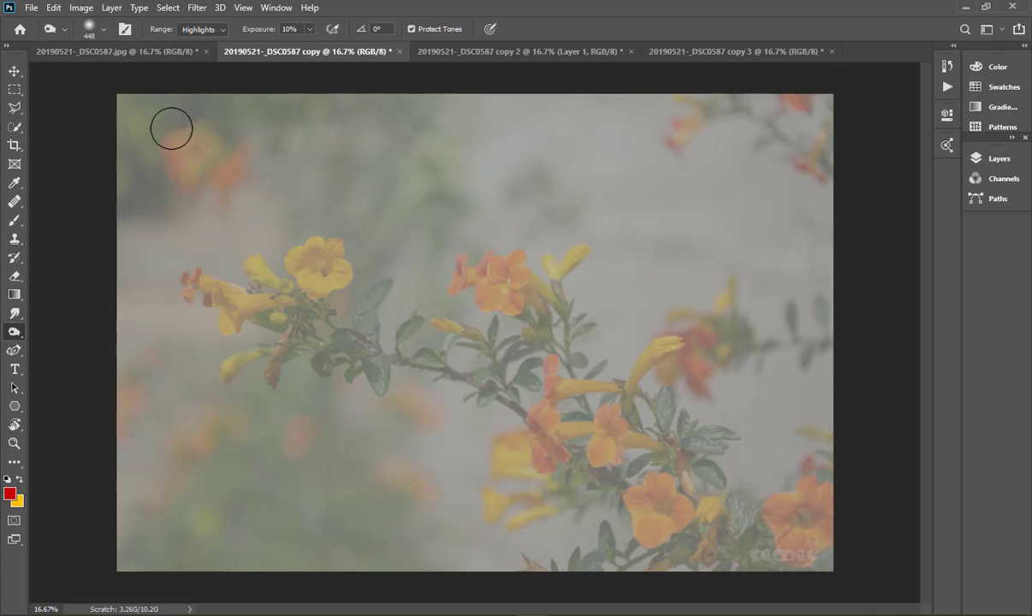
pyautogui.click(81, 8)
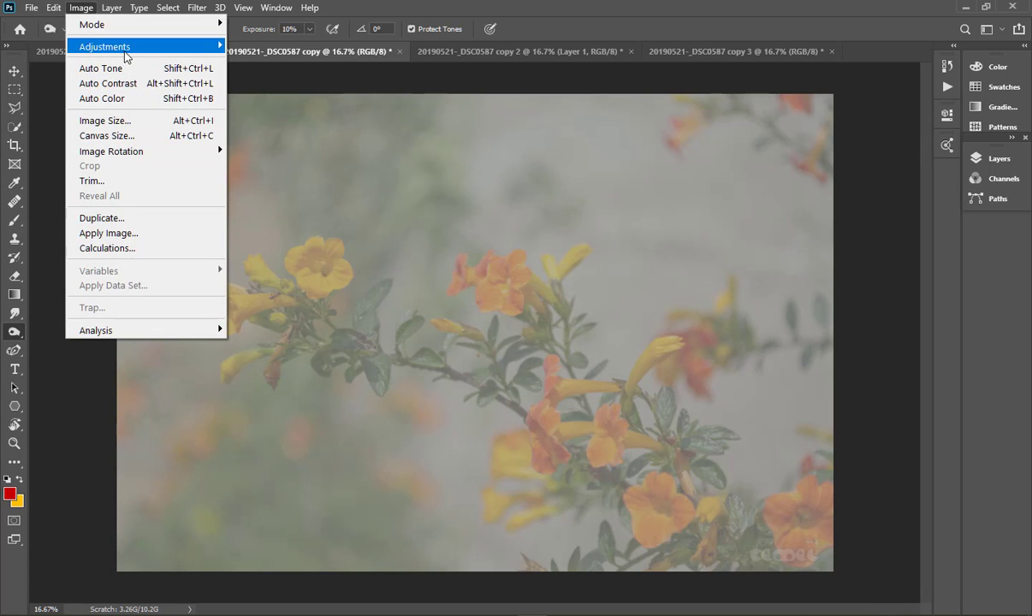
pyautogui.moveTo(119, 49)
pyautogui.moveTo(111, 8)
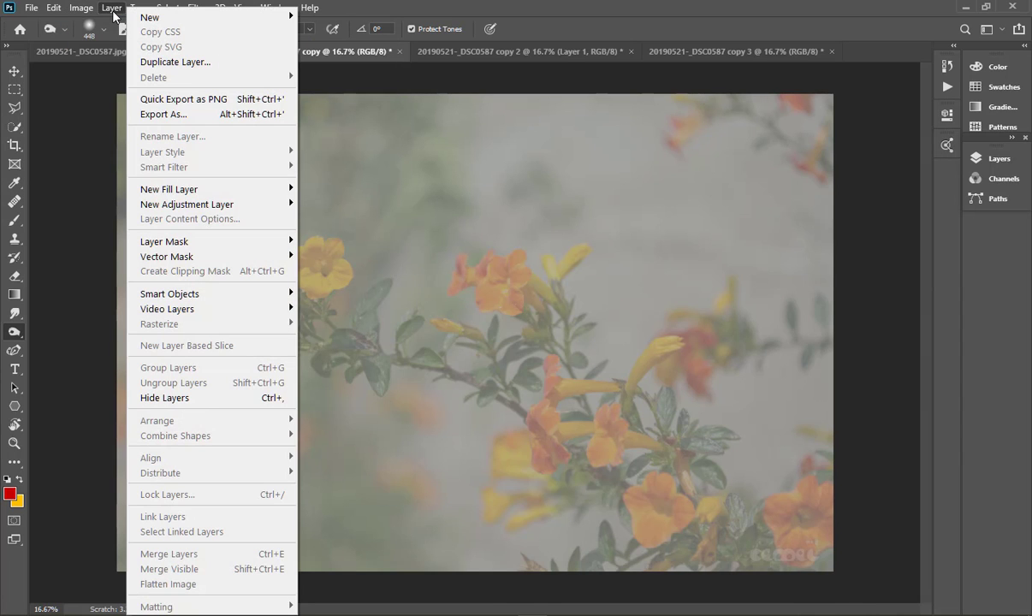
pyautogui.moveTo(223, 203)
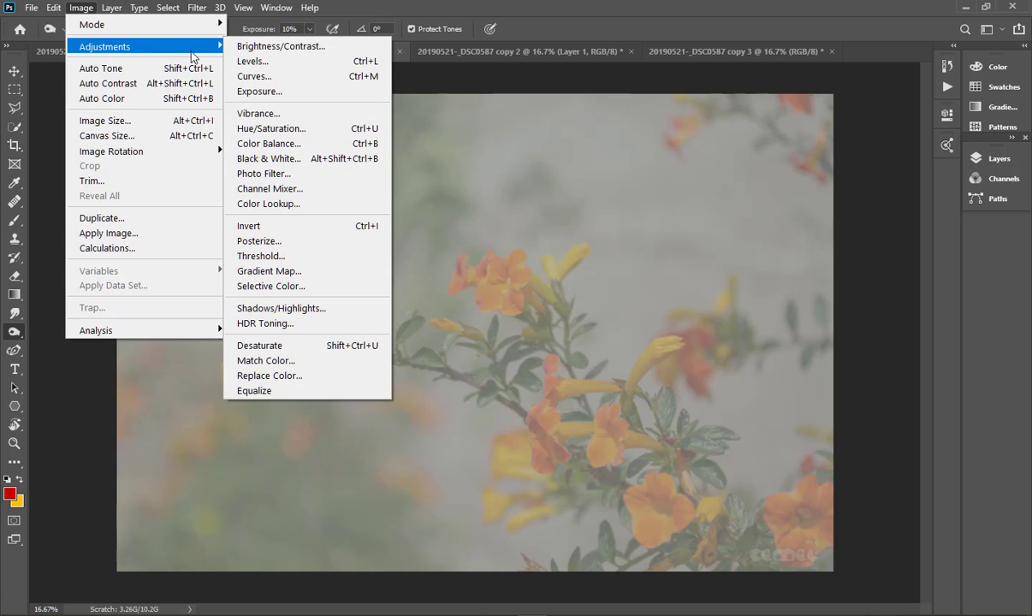
# Step: Set up a Curves adjustment on the faded flower photo, moving the white point to input 177, output 249 and the black point to input 96, output 0
pyautogui.click(256, 76)
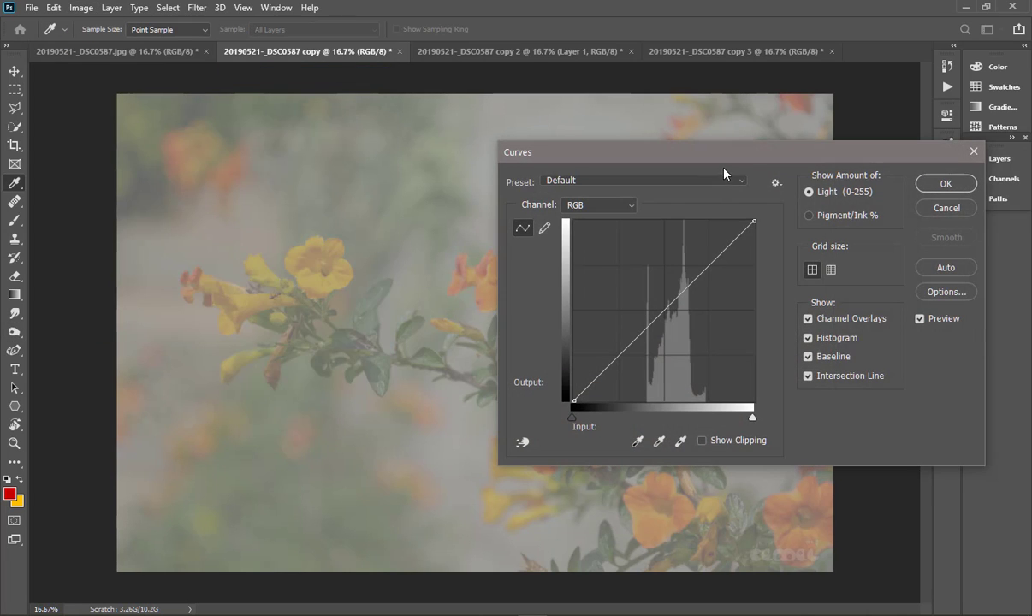
pyautogui.moveTo(681, 157); pyautogui.dragTo(760, 126)
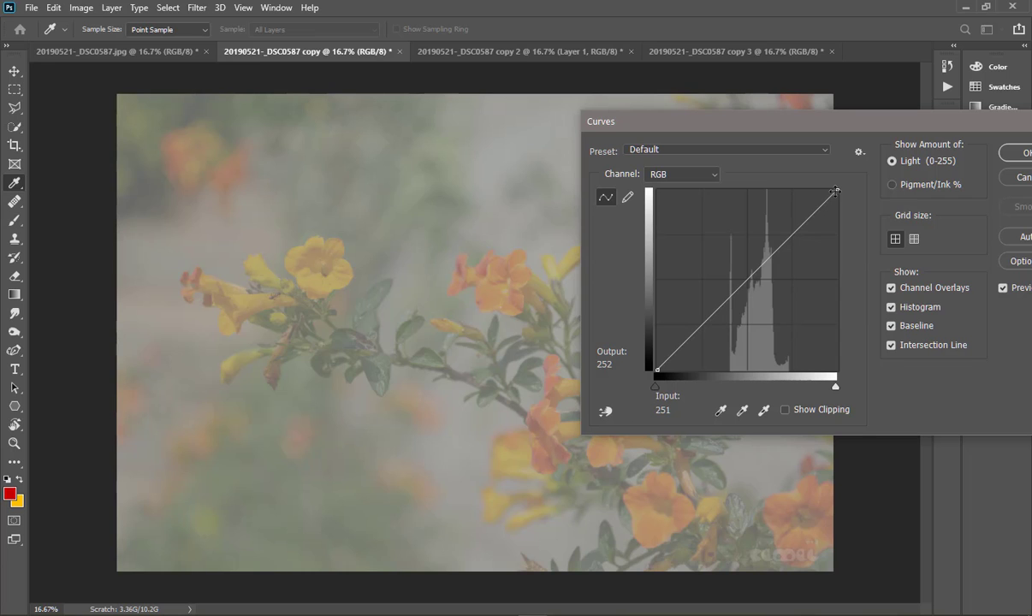
pyautogui.moveTo(835, 190); pyautogui.dragTo(788, 194)
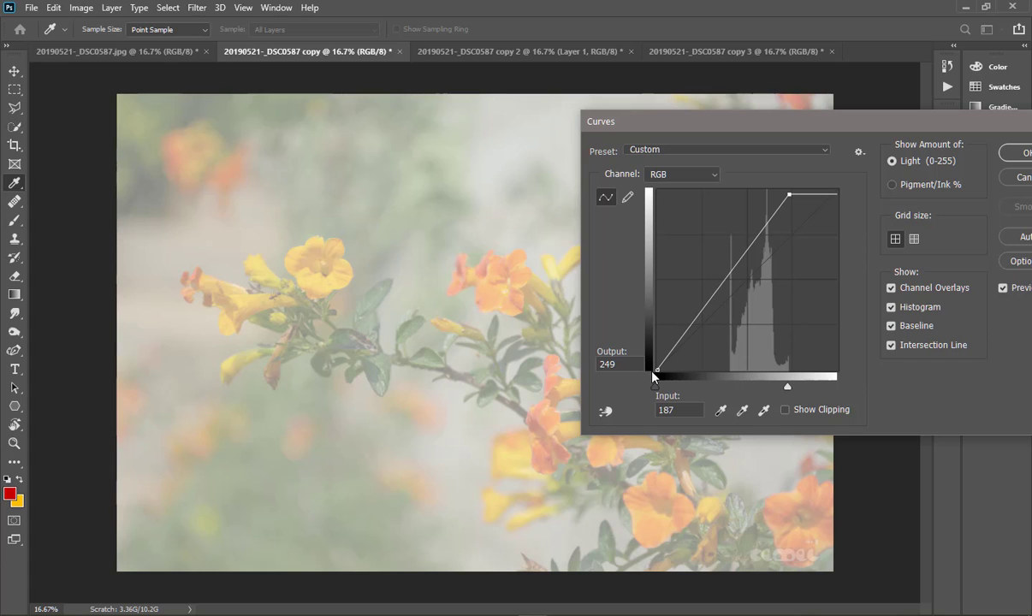
pyautogui.moveTo(653, 372); pyautogui.dragTo(721, 368)
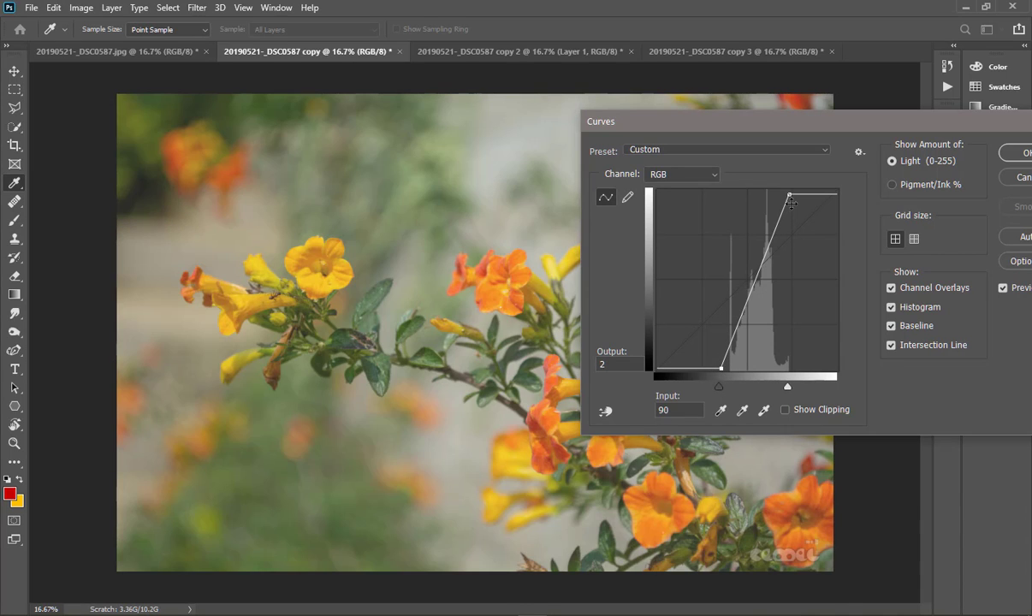
pyautogui.moveTo(789, 196)
pyautogui.mouseDown()
pyautogui.moveTo(770, 196)
pyautogui.moveTo(781, 195)
pyautogui.mouseUp()
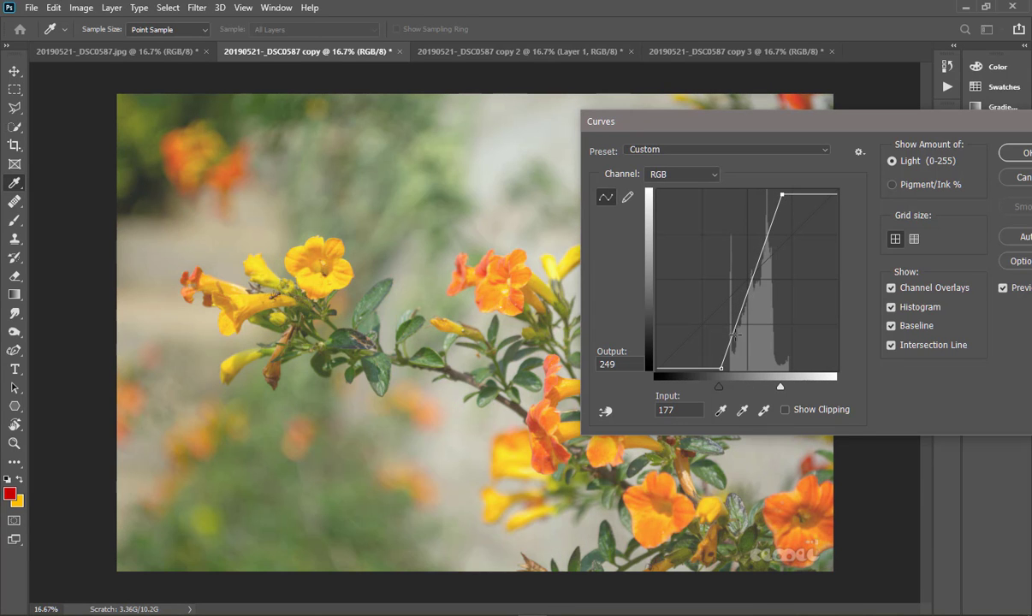
pyautogui.moveTo(720, 367); pyautogui.dragTo(726, 369)
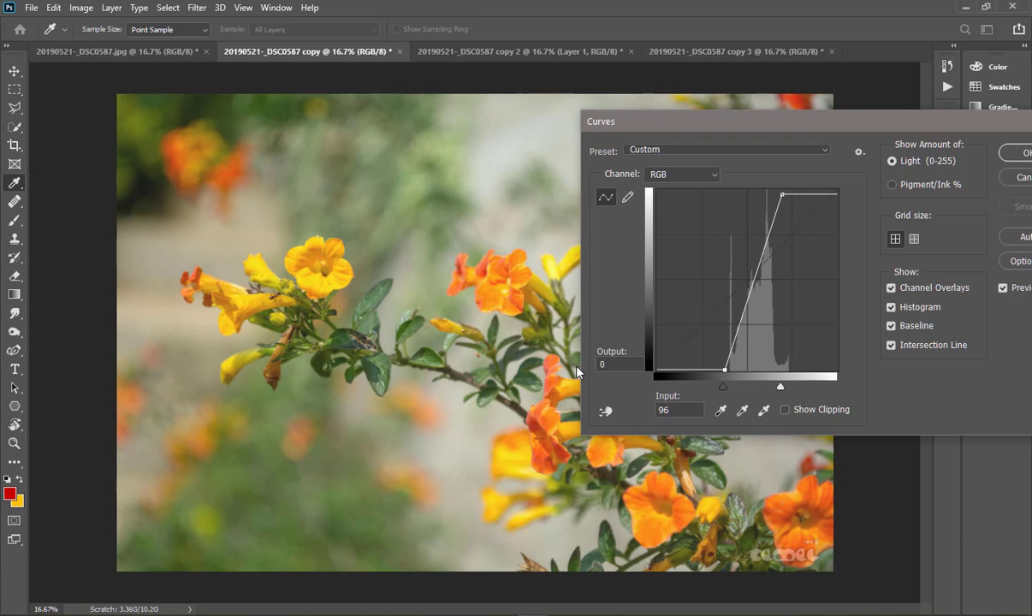
# Step: Compare the photo with and without the curve preview, leave the preview on, and apply the Curves adjustment
pyautogui.click(1003, 289)
pyautogui.click(1002, 288)
pyautogui.click(1003, 288)
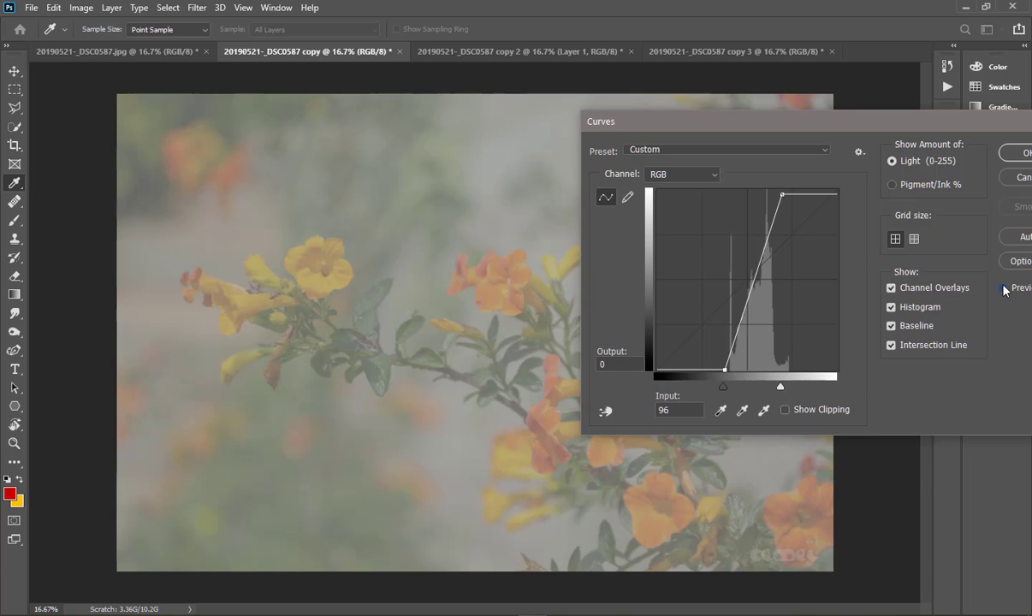
pyautogui.click(1002, 289)
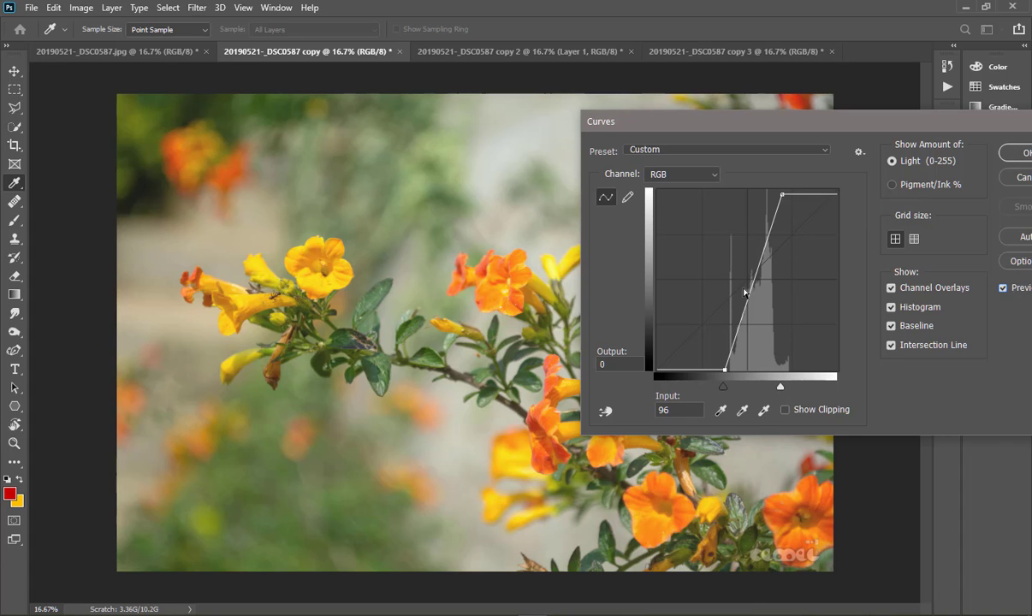
pyautogui.click(1026, 151)
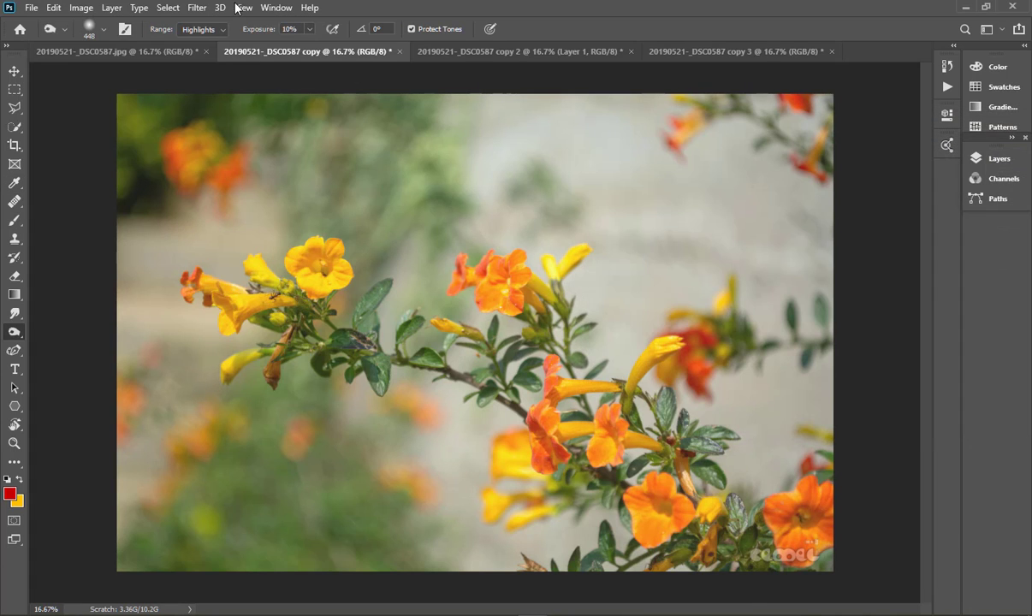
# Step: Undo the curve correction to examine the faded photo's histogram in Curves, cancel the dialog, and restore the correction
pyautogui.click(83, 9)
pyautogui.moveTo(104, 47)
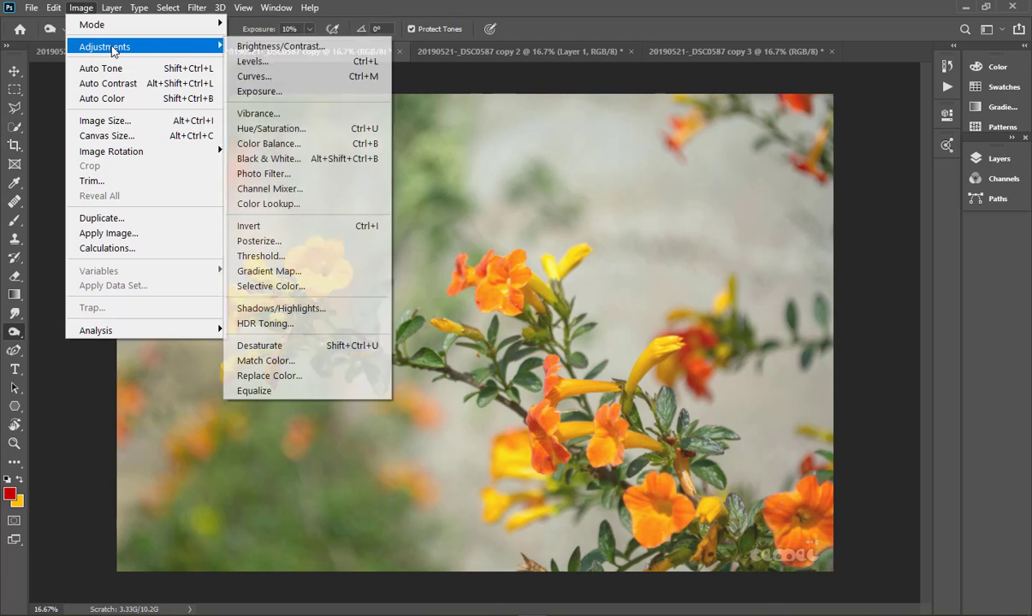
pyautogui.click(250, 82)
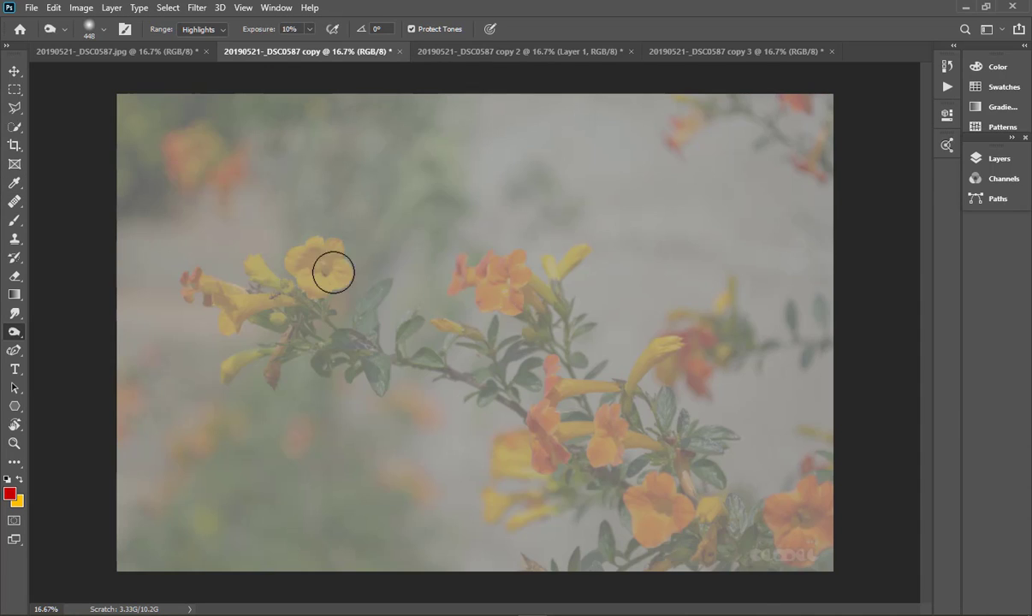
pyautogui.click(81, 8)
pyautogui.moveTo(106, 46)
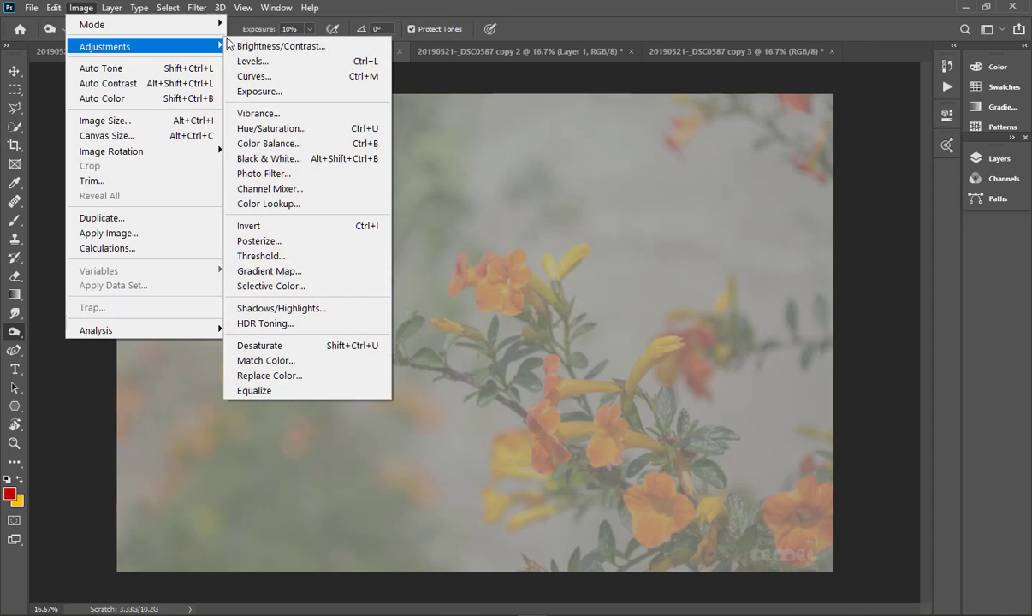
pyautogui.click(253, 77)
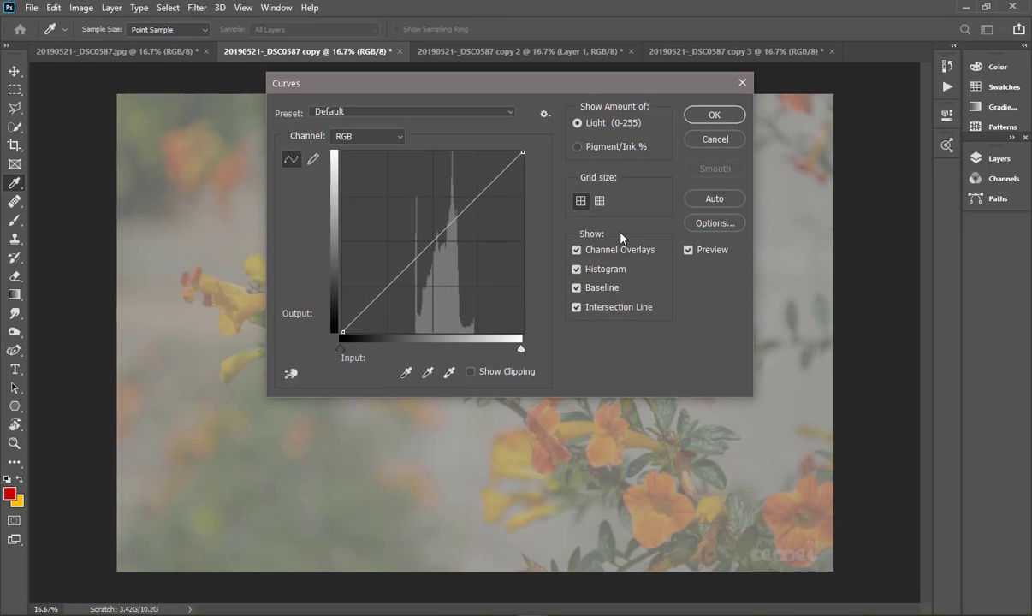
pyautogui.click(725, 140)
pyautogui.press('o')
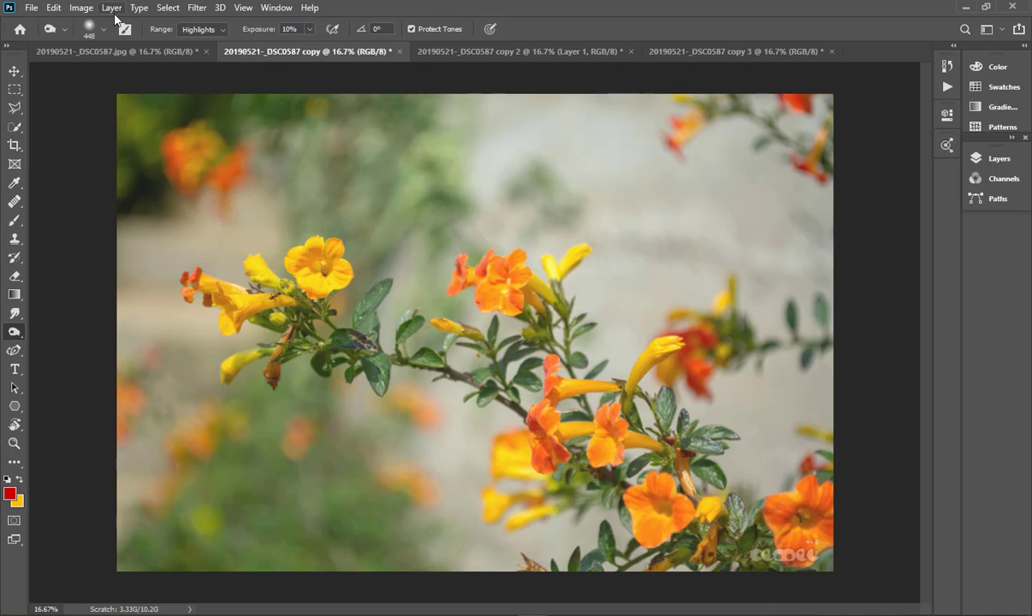
# Step: Examine the corrected photo's tonal distribution in the Curves histogram and close the dialog without applying changes
pyautogui.click(81, 8)
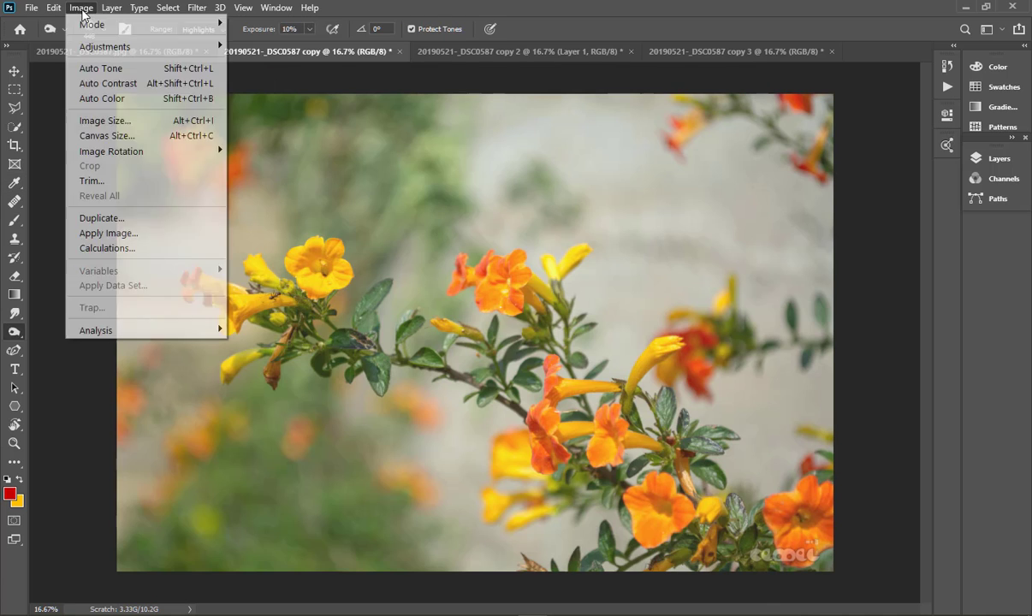
pyautogui.moveTo(92, 49)
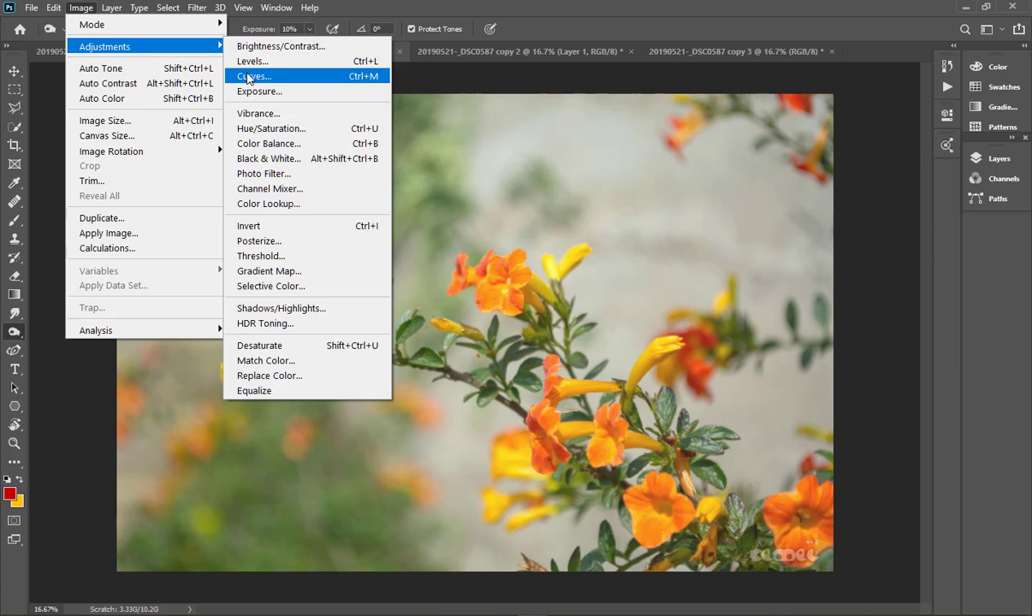
pyautogui.click(301, 77)
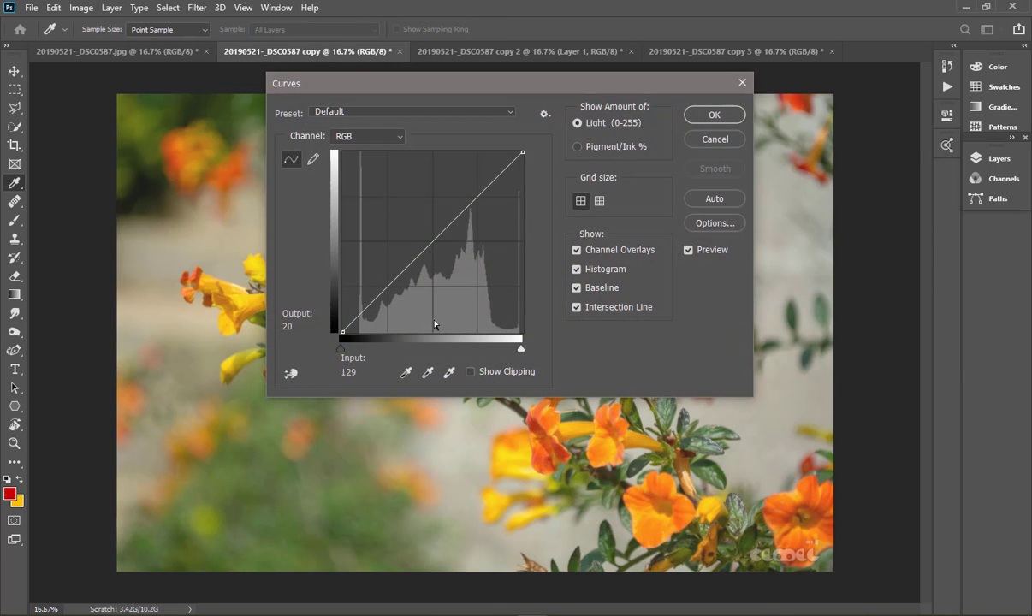
pyautogui.moveTo(573, 83); pyautogui.dragTo(825, 176)
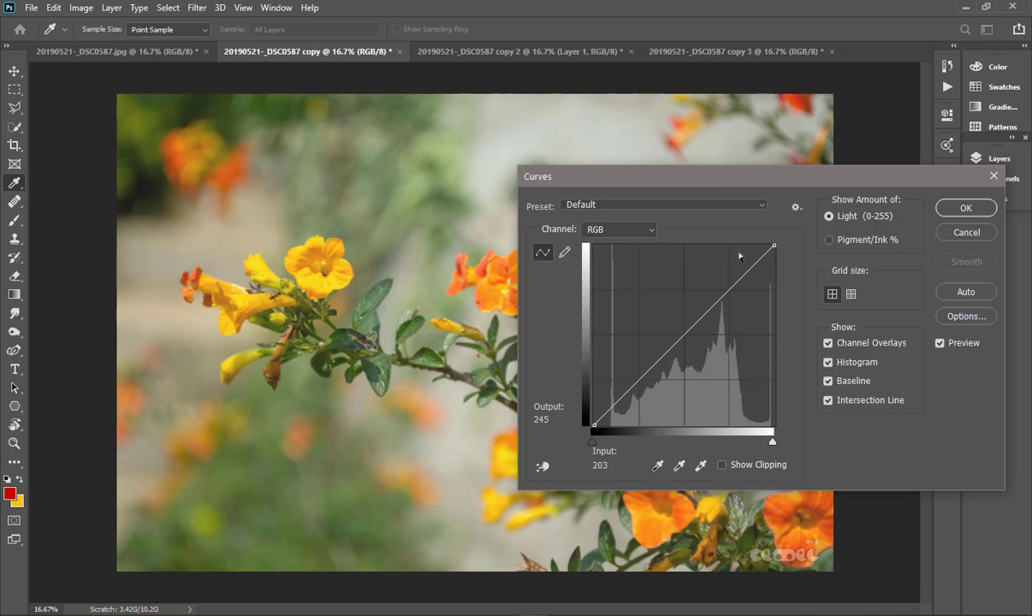
pyautogui.click(967, 231)
pyautogui.press('o')
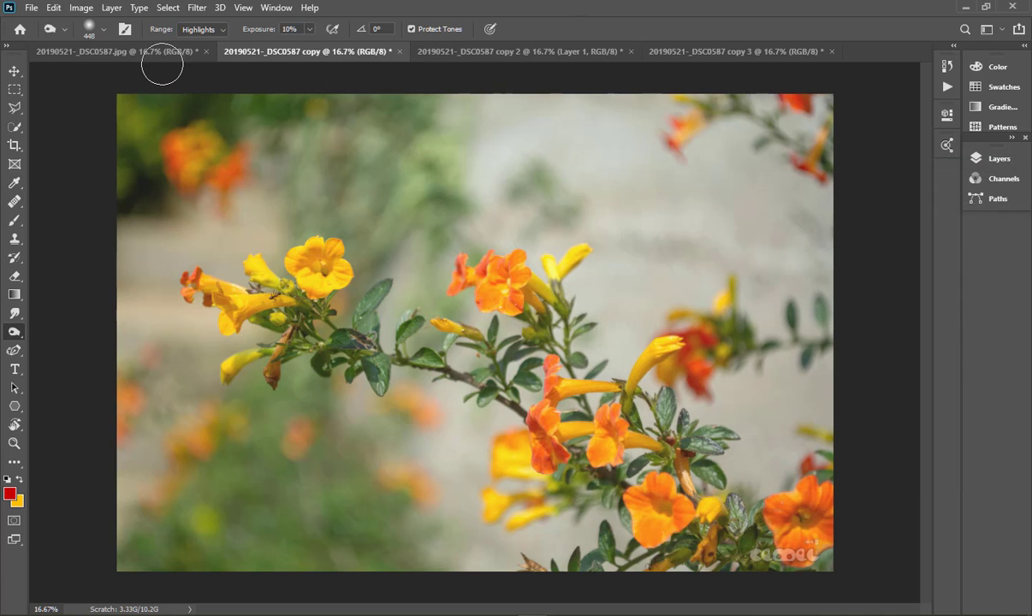
# Step: Create a new A4 document in landscape orientation, 297 x 210 mm at 300 ppi, in RGB Color with a white background
pyautogui.rightClick(19, 335)
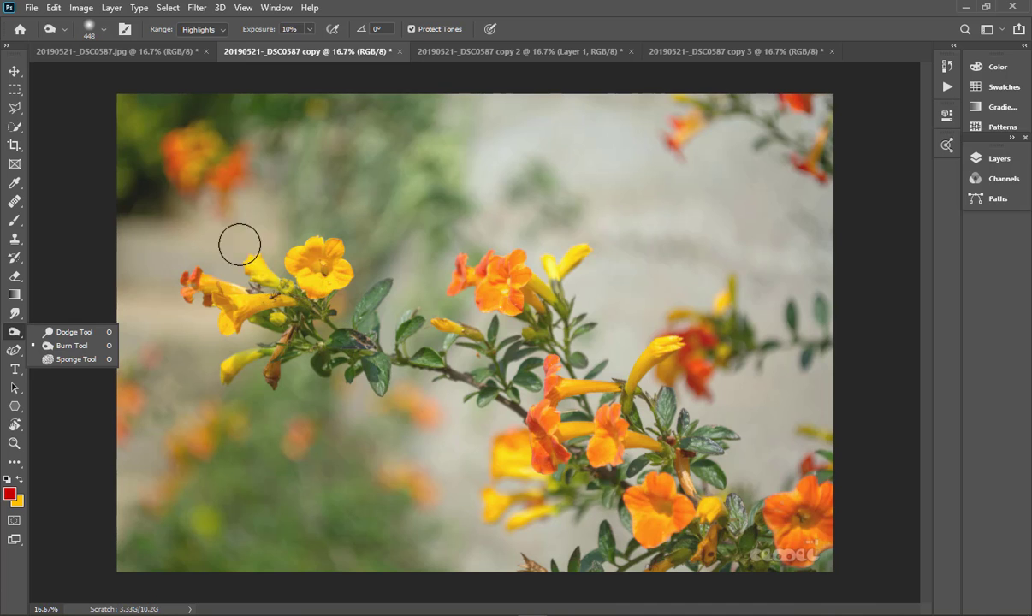
pyautogui.click(32, 8)
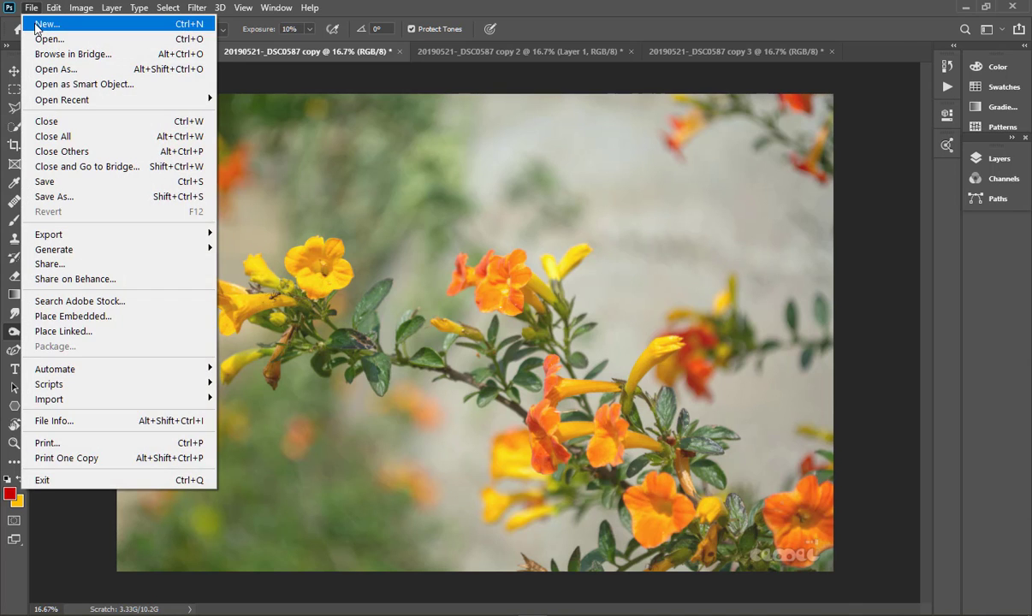
pyautogui.click(39, 19)
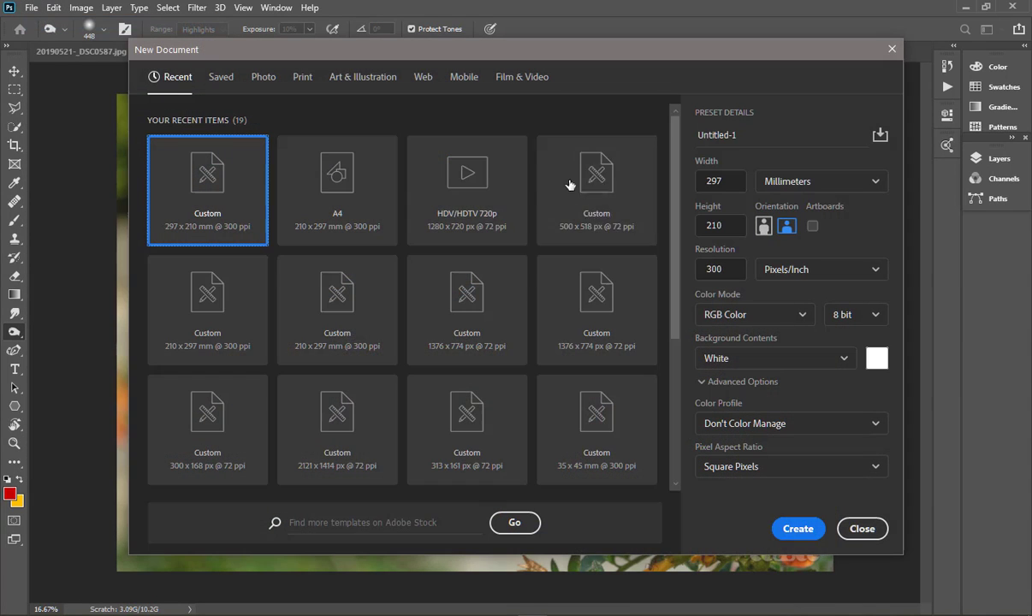
pyautogui.click(357, 200)
pyautogui.click(786, 228)
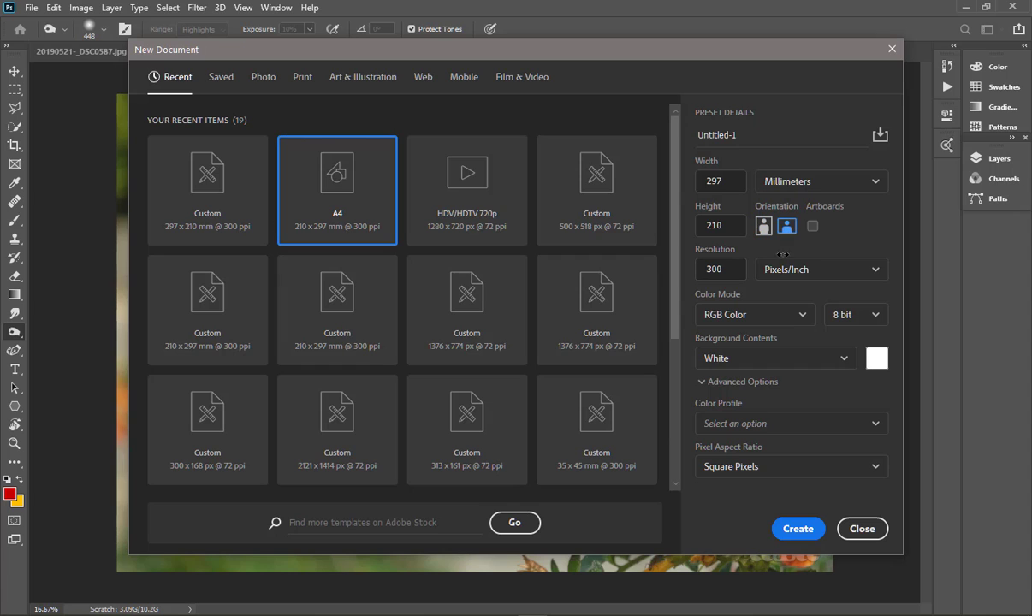
pyautogui.click(799, 529)
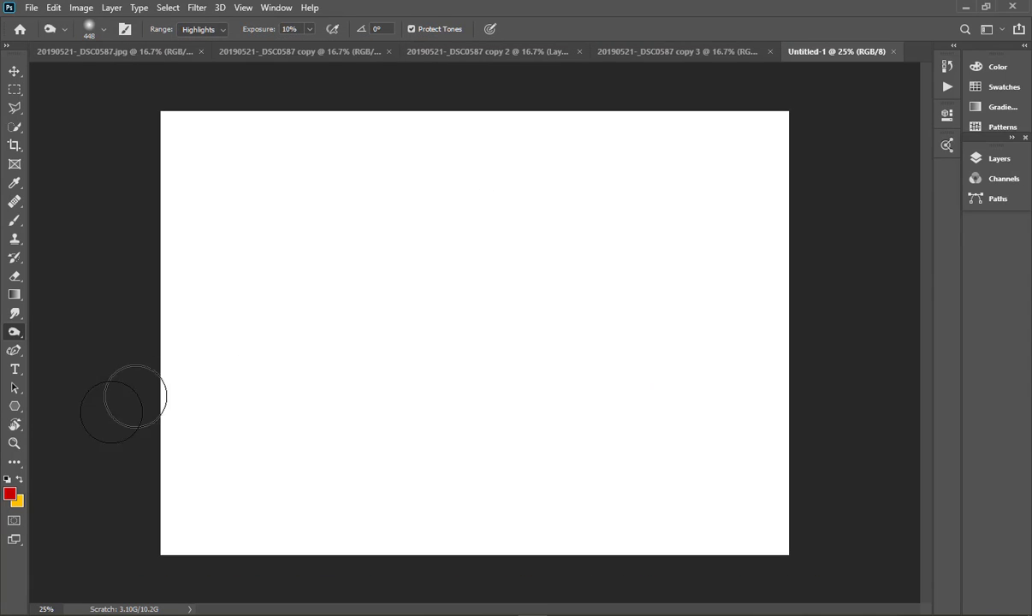
# Step: Reset the foreground and background colours to the defaults and fill the new document's background with black
pyautogui.press('p')
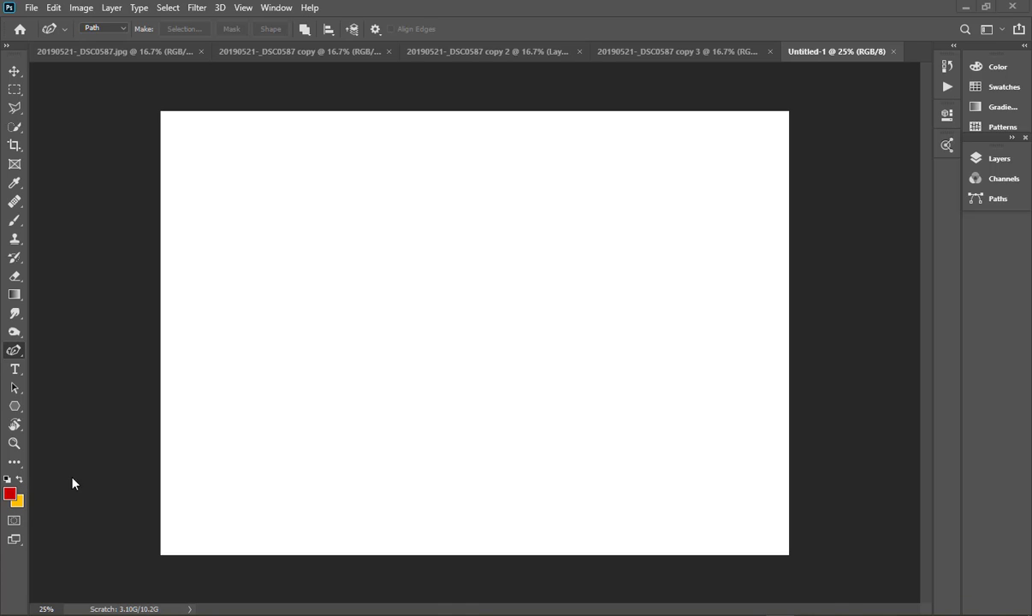
pyautogui.press('d')
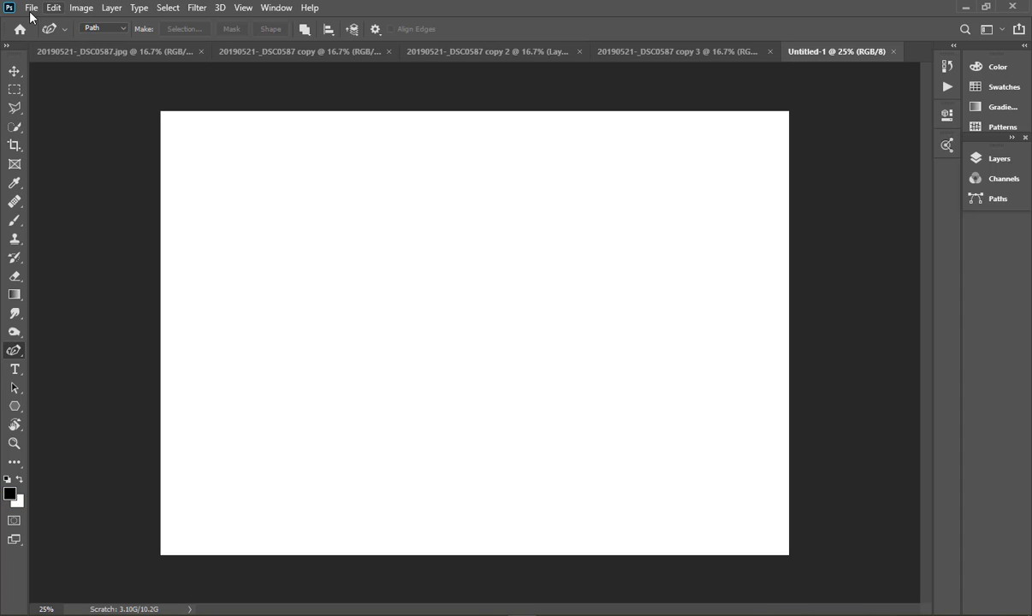
pyautogui.click(14, 70)
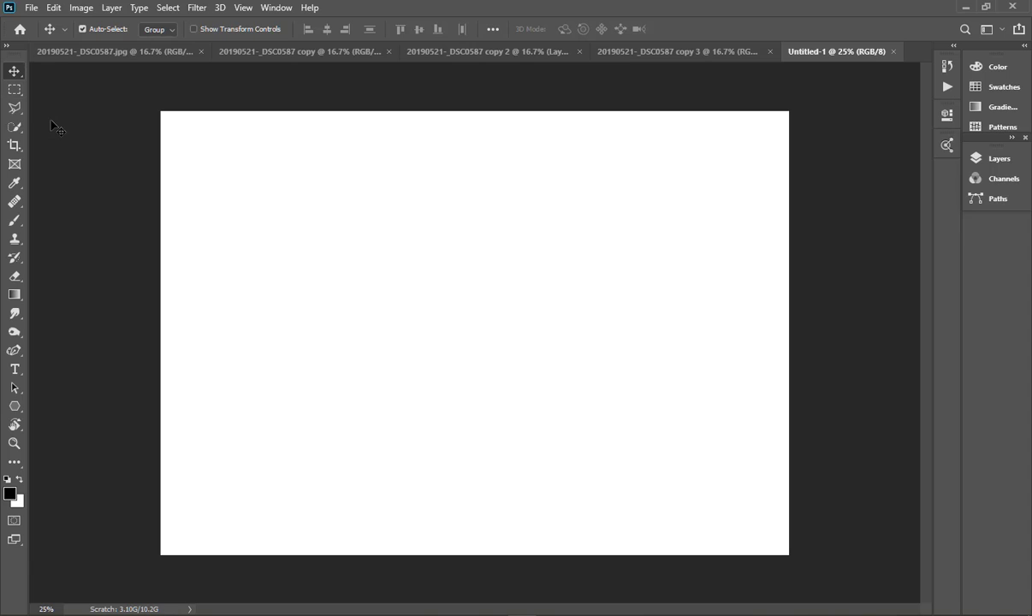
pyautogui.hotkey('alt', 'BackSpace')
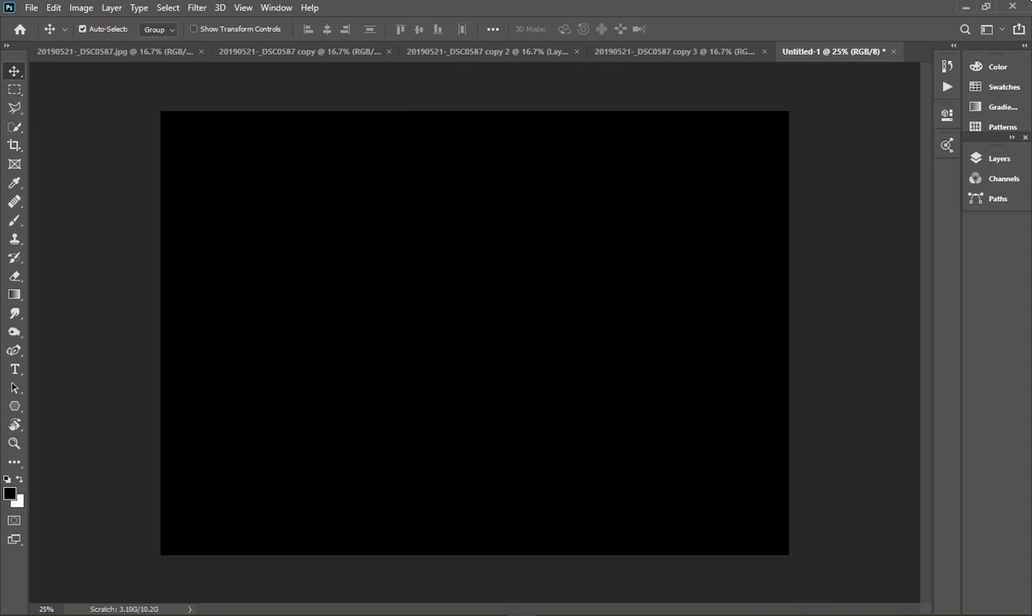
# Step: Add a new layer above the background and make a large rectangular marquee selection reaching down to the canvas's lower edge
pyautogui.click(995, 159)
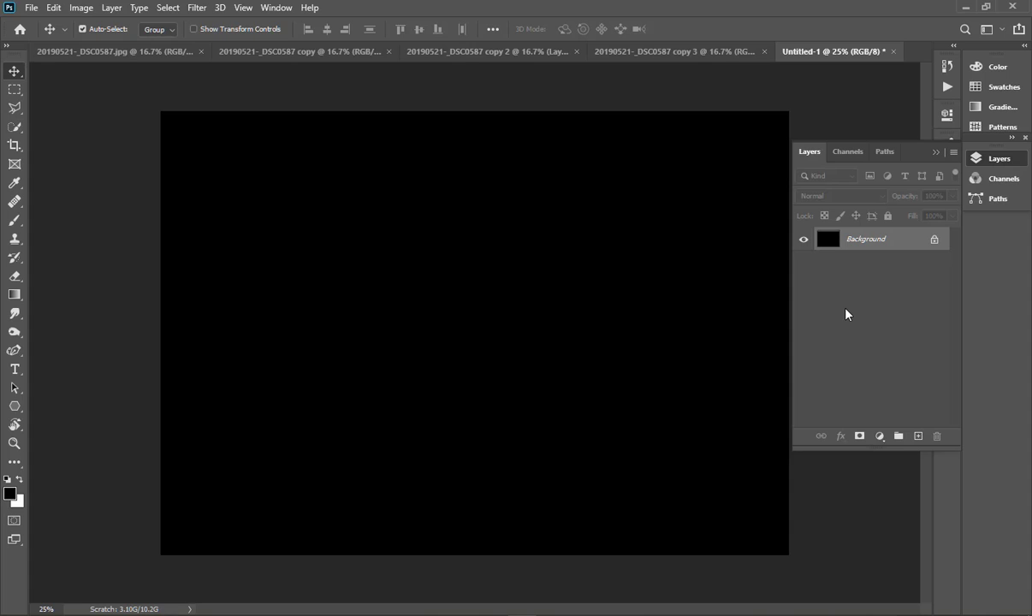
pyautogui.click(918, 437)
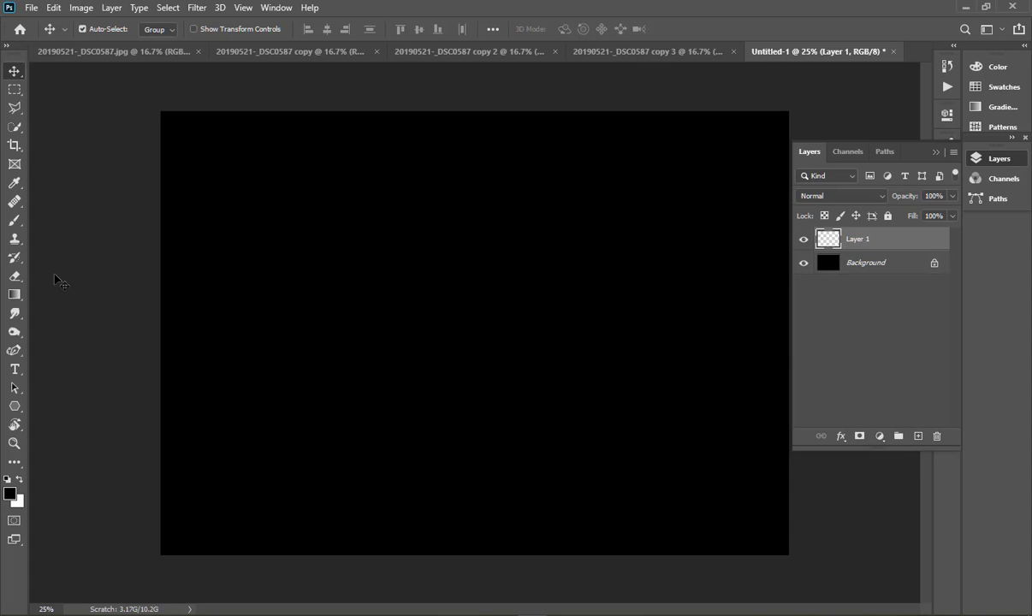
pyautogui.click(15, 89)
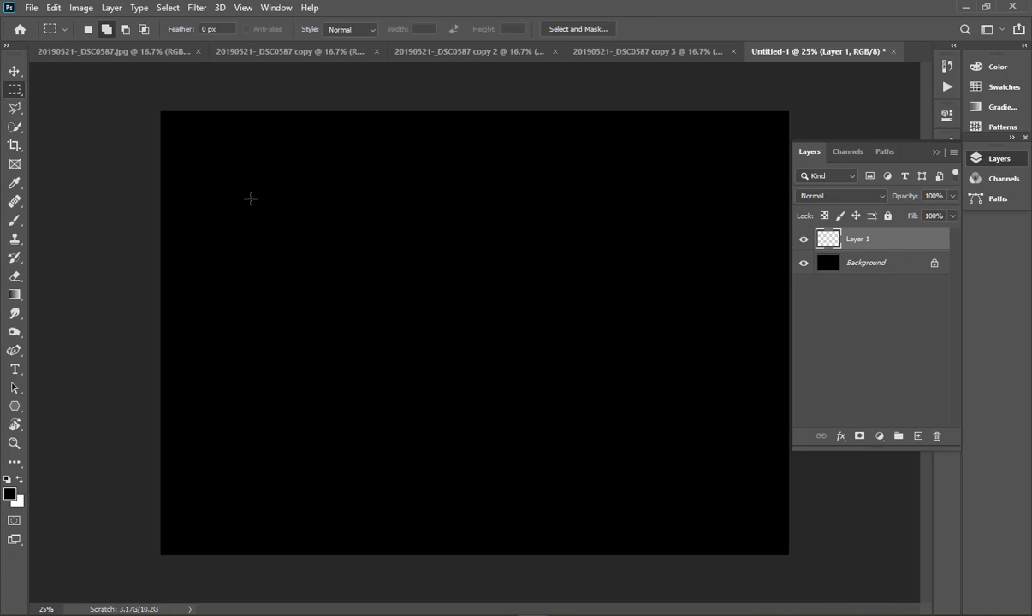
pyautogui.moveTo(230, 198); pyautogui.dragTo(734, 553)
# Step: Set the foreground colour to dark red #7e0000, fill the rectangular selection on the new layer with it, and deselect
pyautogui.click(10, 494)
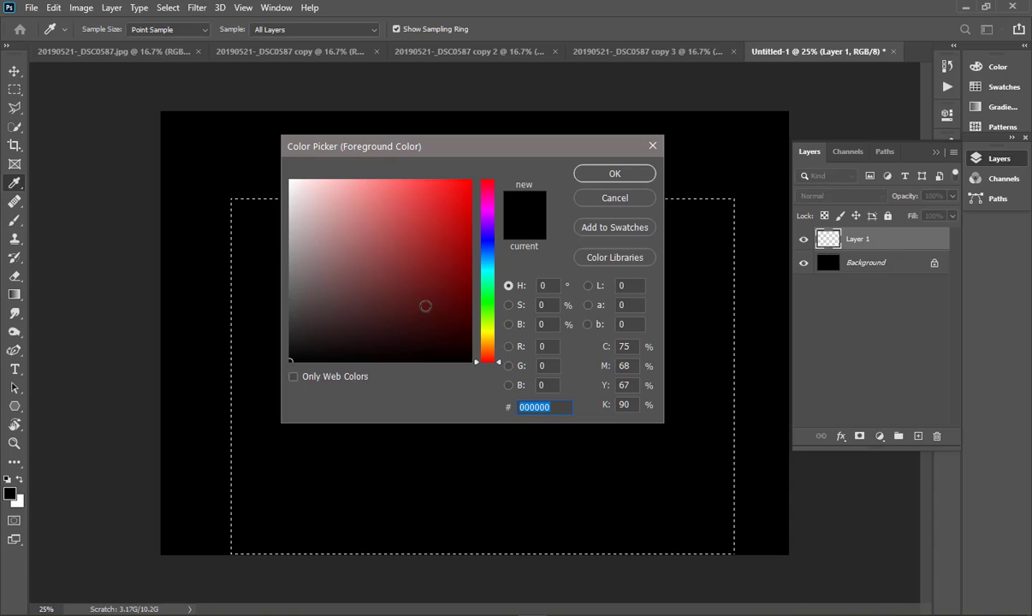
pyautogui.moveTo(443, 275); pyautogui.dragTo(469, 258)
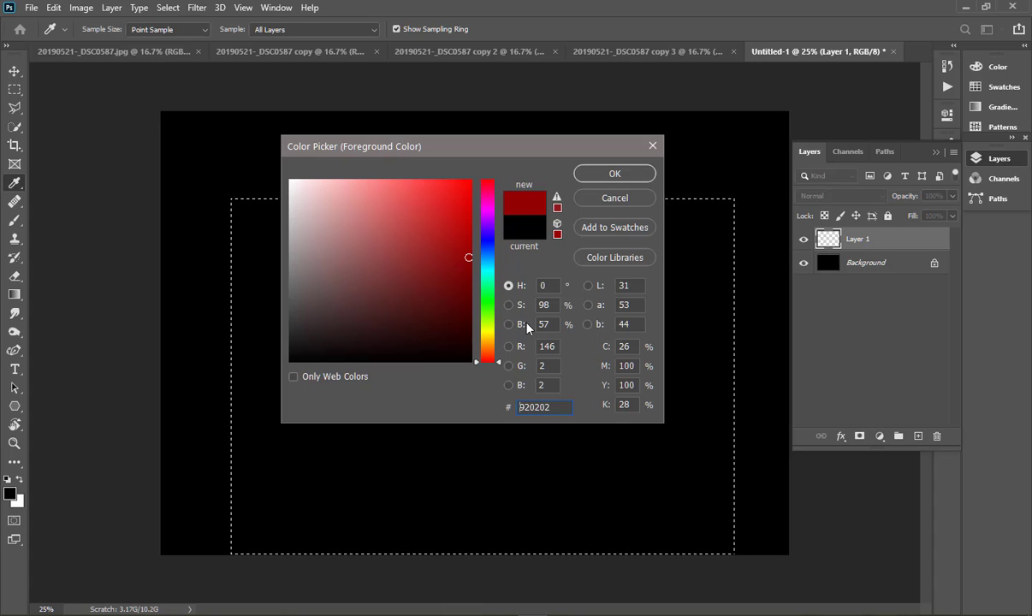
pyautogui.moveTo(549, 326); pyautogui.dragTo(497, 339)
pyautogui.write('50')
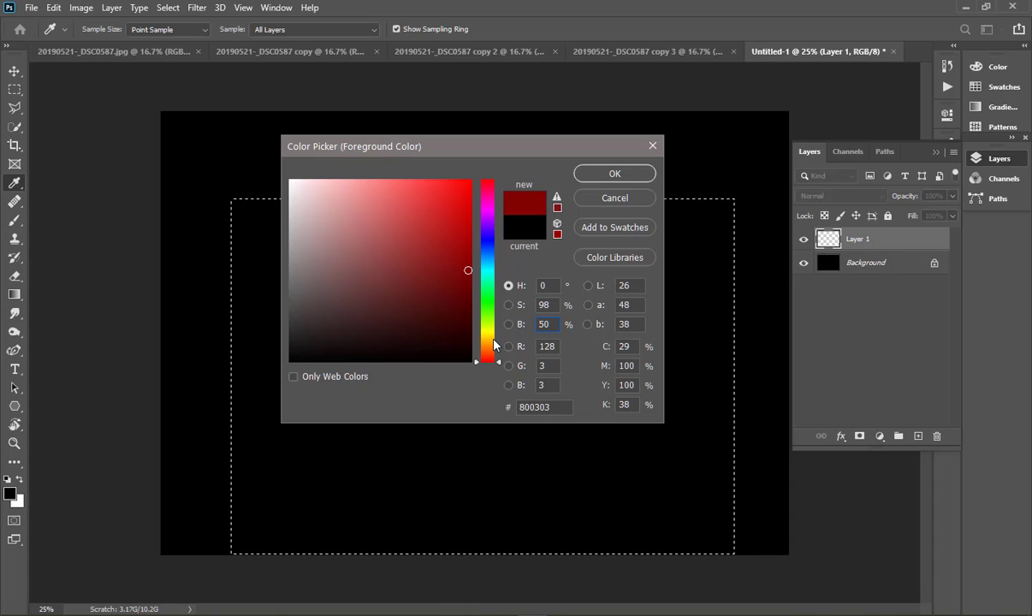
pyautogui.doubleClick(546, 305)
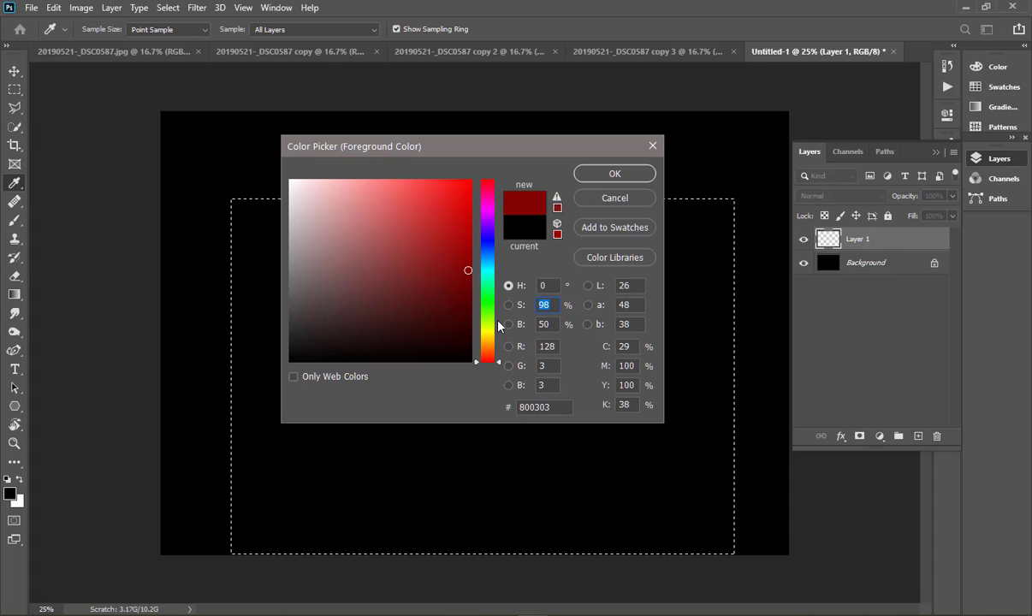
pyautogui.write('100')
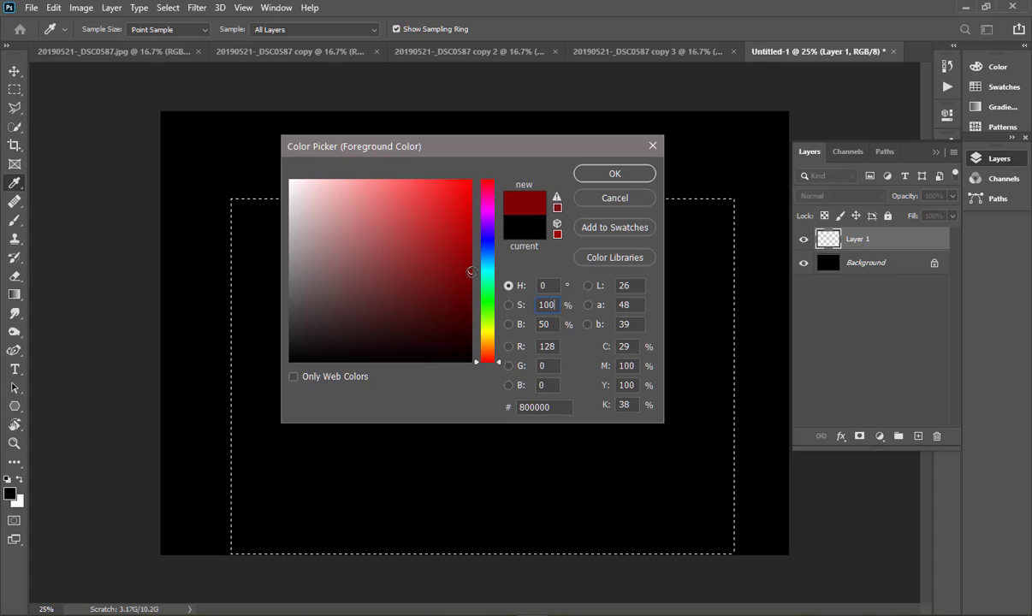
pyautogui.moveTo(470, 273)
pyautogui.mouseDown()
pyautogui.moveTo(474, 202)
pyautogui.moveTo(482, 361)
pyautogui.moveTo(472, 268)
pyautogui.moveTo(484, 272)
pyautogui.mouseUp()
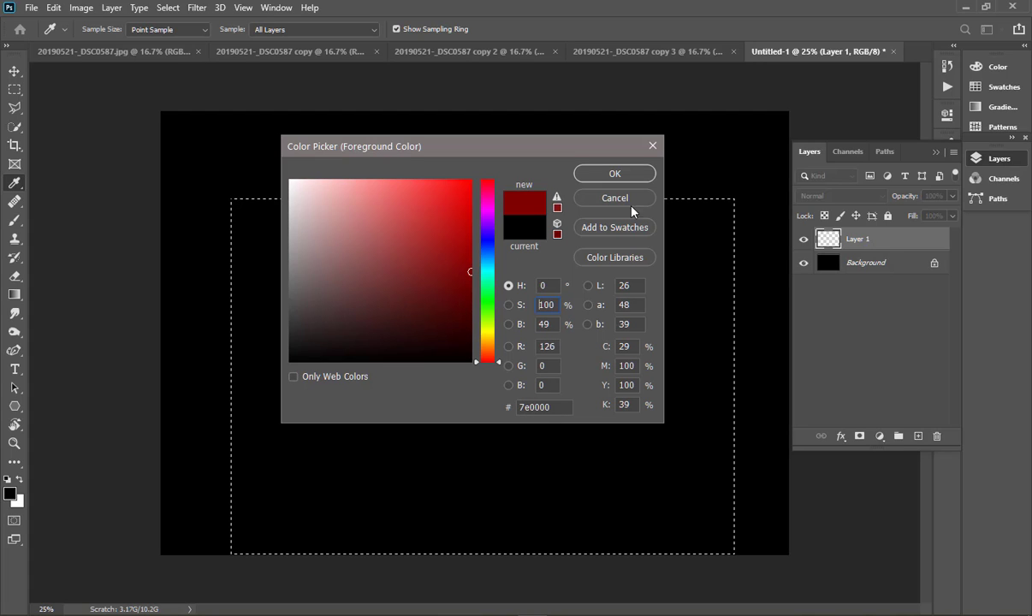
pyautogui.click(614, 174)
pyautogui.press('m')
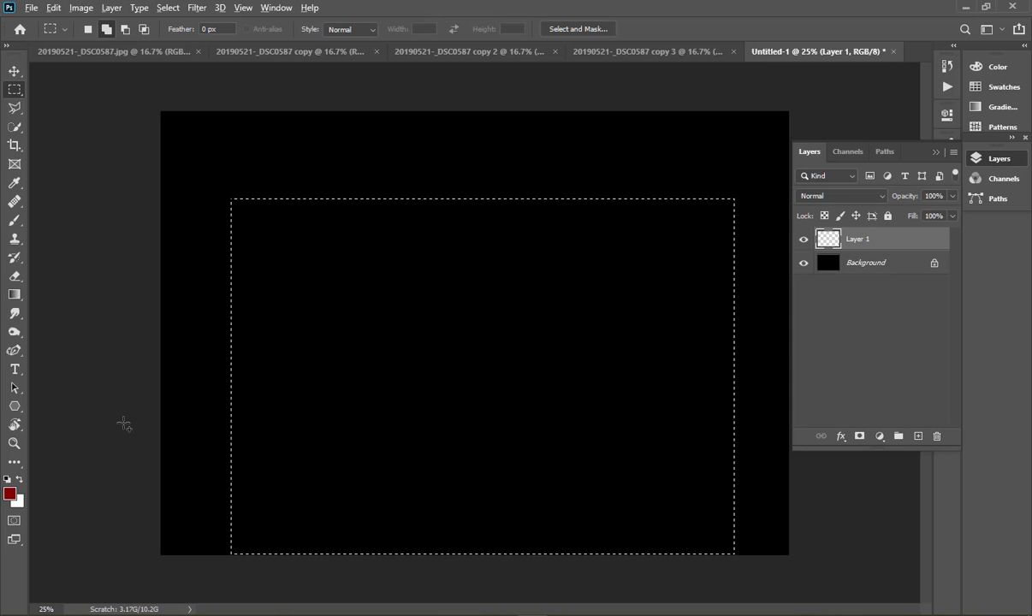
pyautogui.hotkey('alt', 'BackSpace')
pyautogui.hotkey('ctrl', 'd')
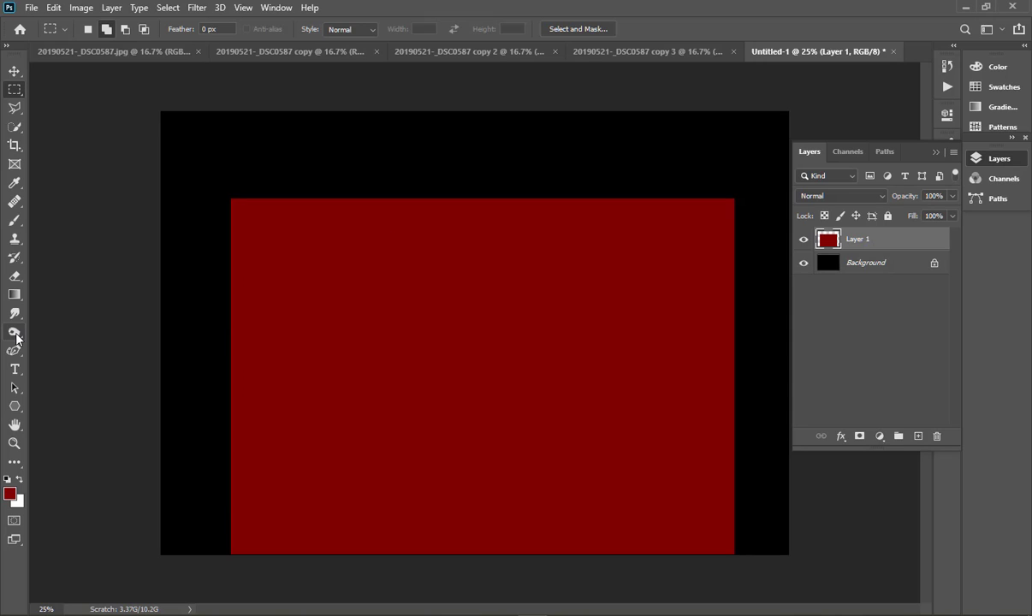
# Step: Set the range of both the Dodge tool and the Burn tool to Midtones
pyautogui.click(16, 338)
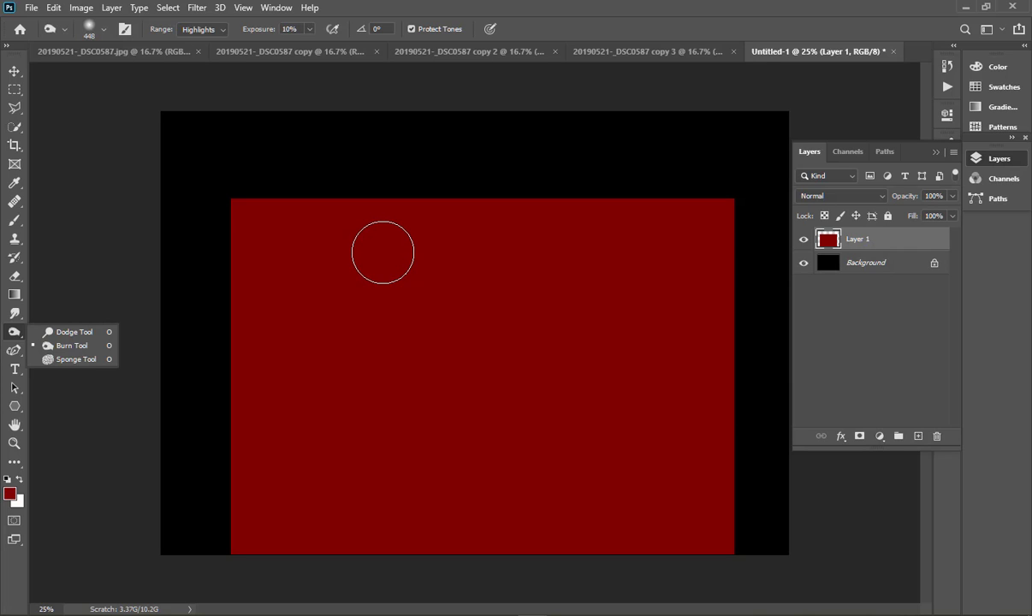
pyautogui.click(68, 333)
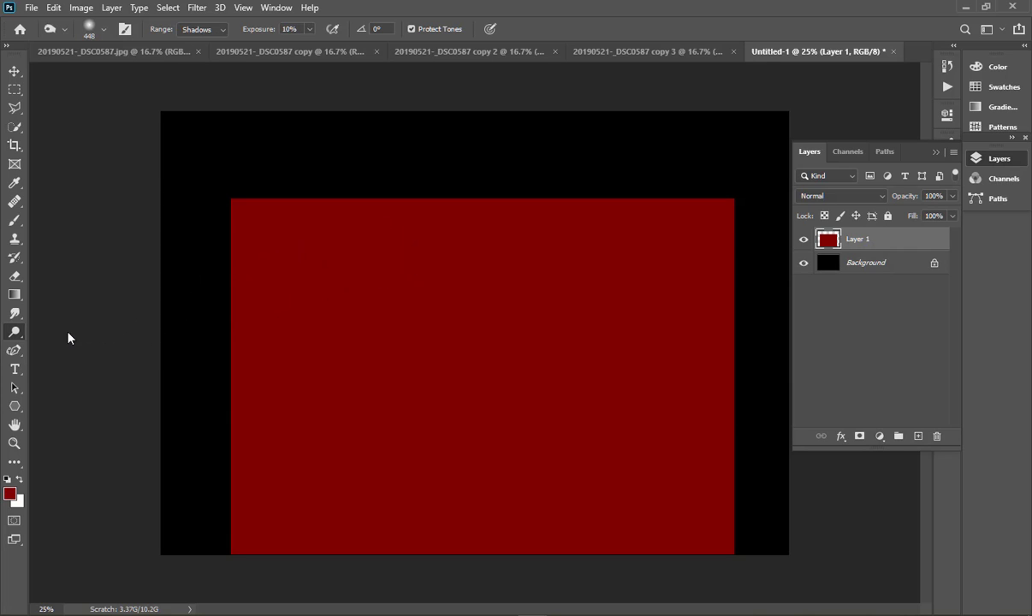
pyautogui.click(203, 32)
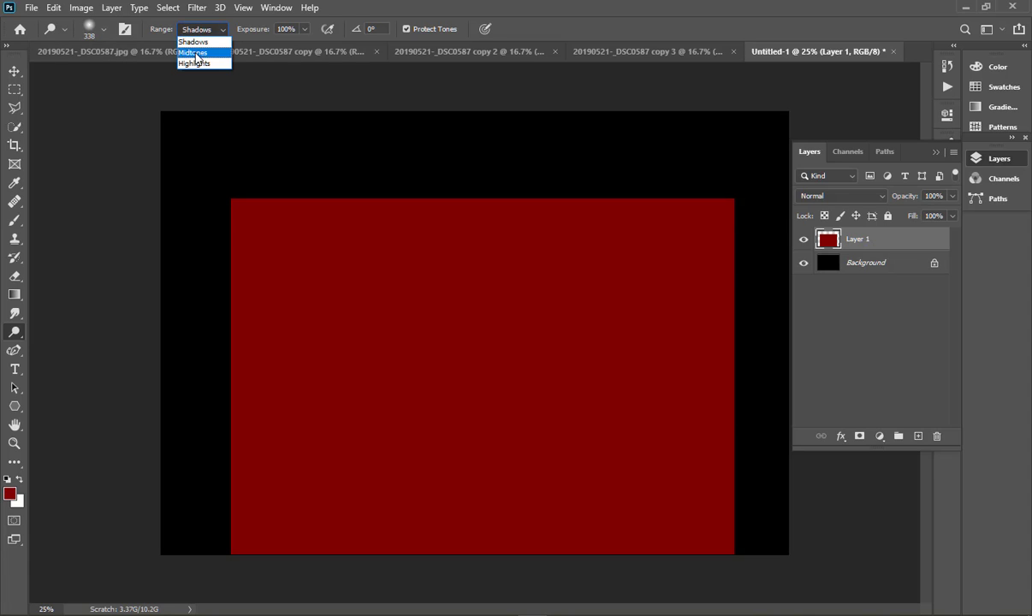
pyautogui.click(195, 52)
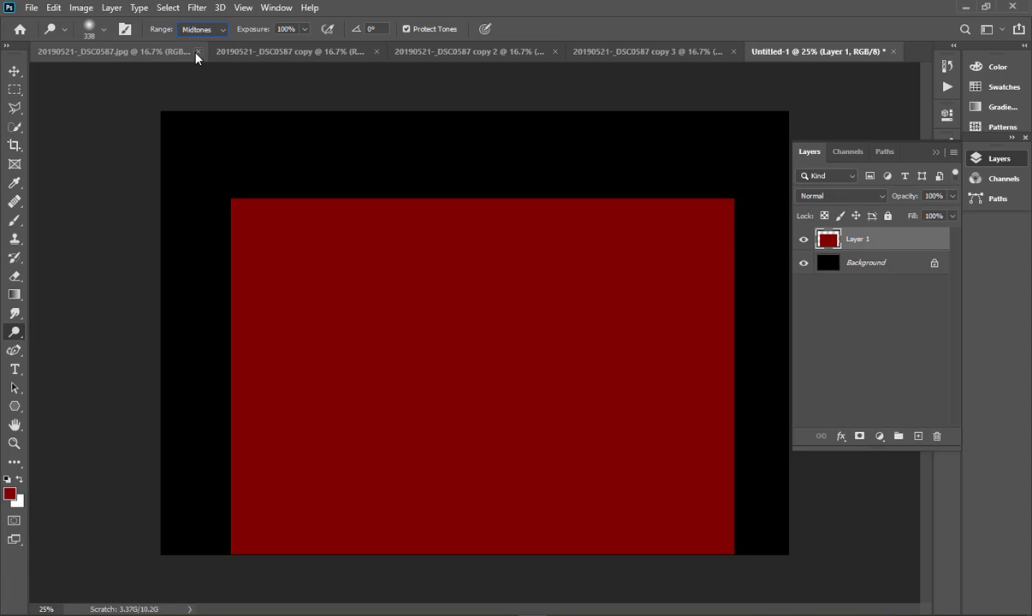
pyautogui.rightClick(13, 334)
pyautogui.click(68, 347)
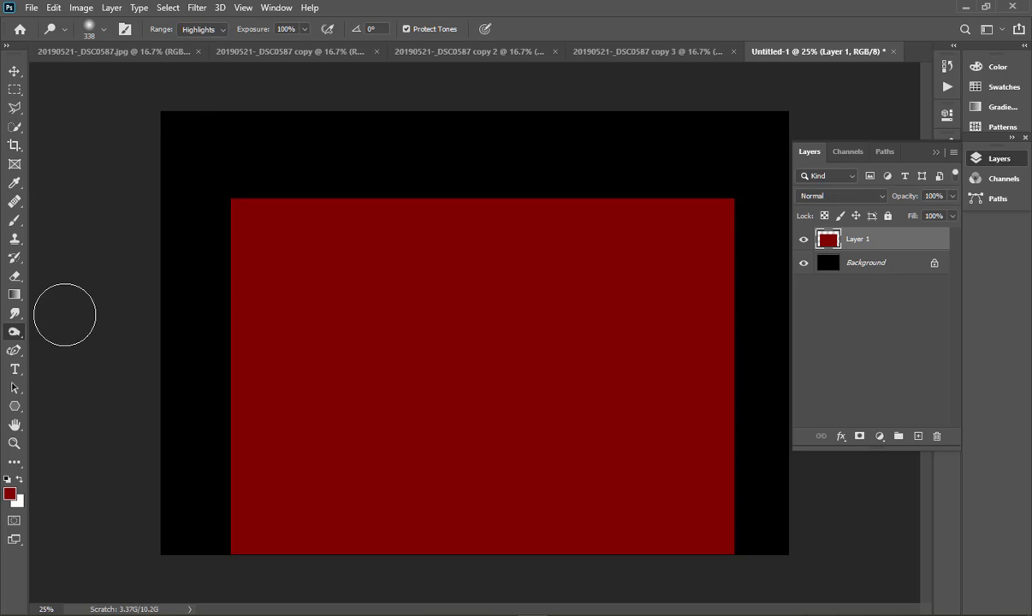
pyautogui.click(197, 29)
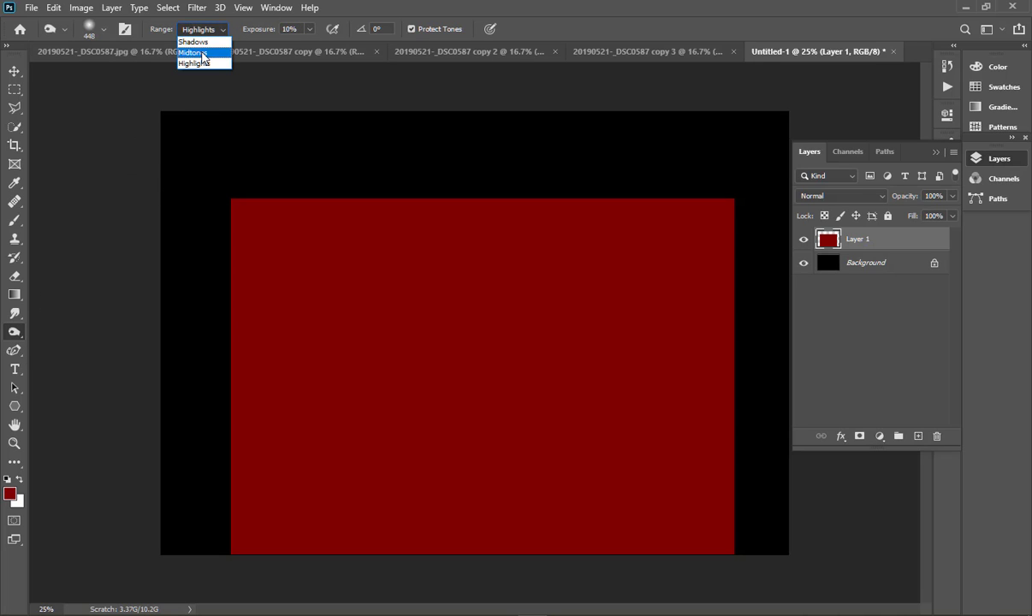
pyautogui.click(198, 51)
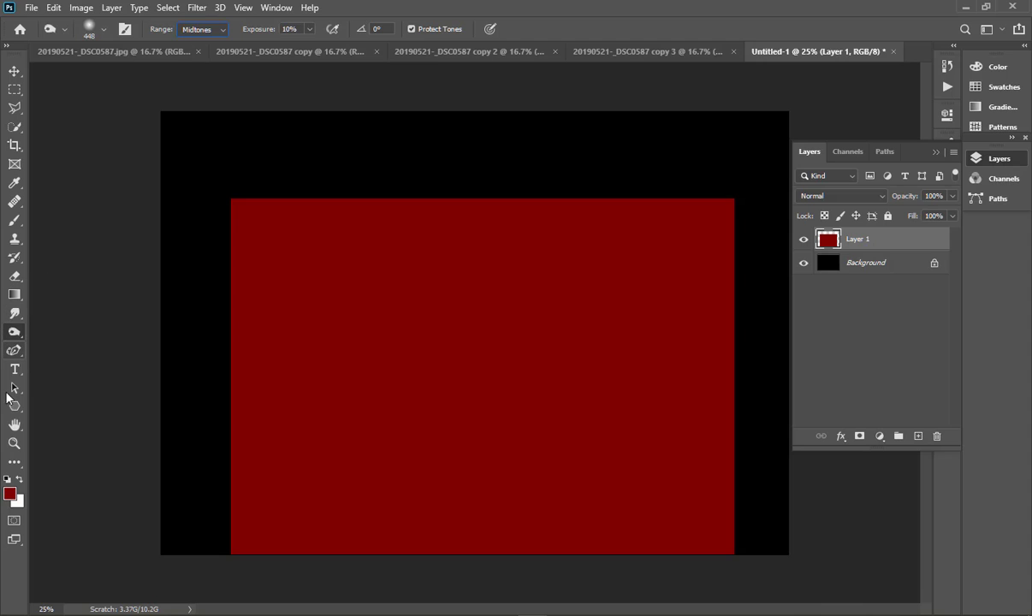
# Step: Compare the dark red midtone with its bright red and black extremes in the Color Picker, keeping the foreground colour as is
pyautogui.click(10, 494)
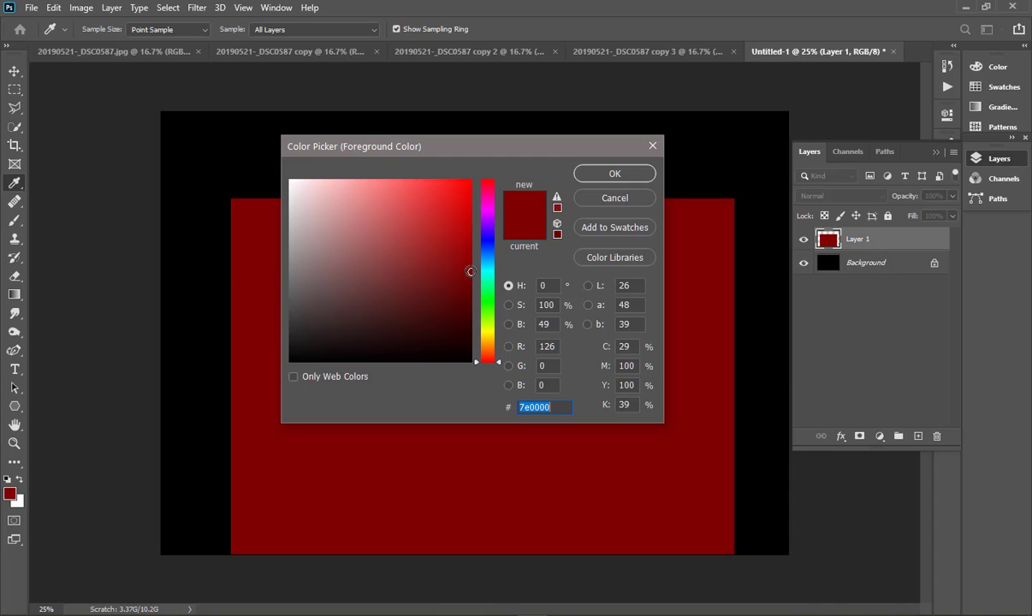
pyautogui.moveTo(470, 271); pyautogui.dragTo(471, 182)
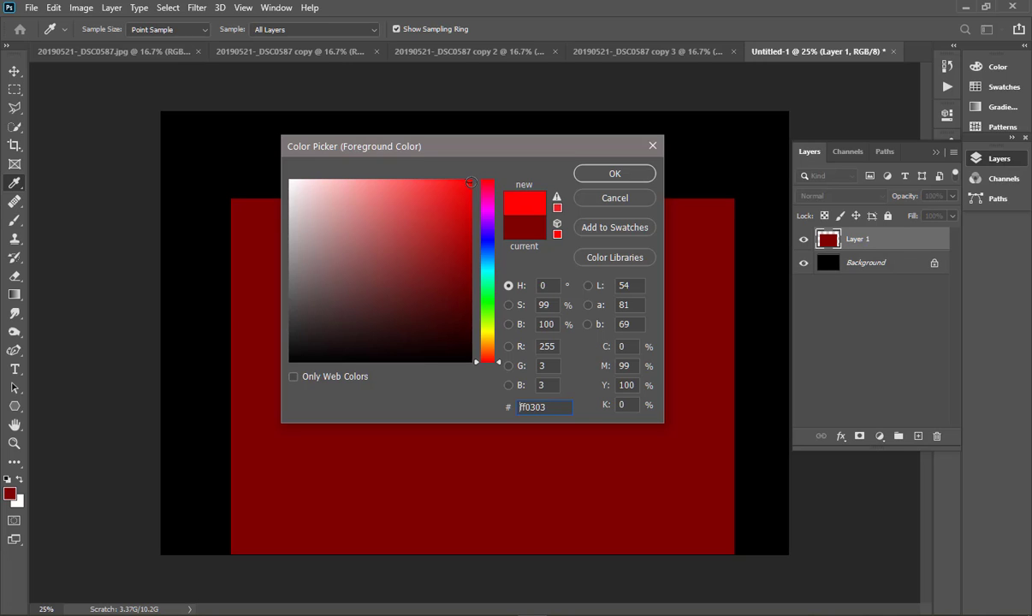
pyautogui.moveTo(471, 182); pyautogui.dragTo(473, 364)
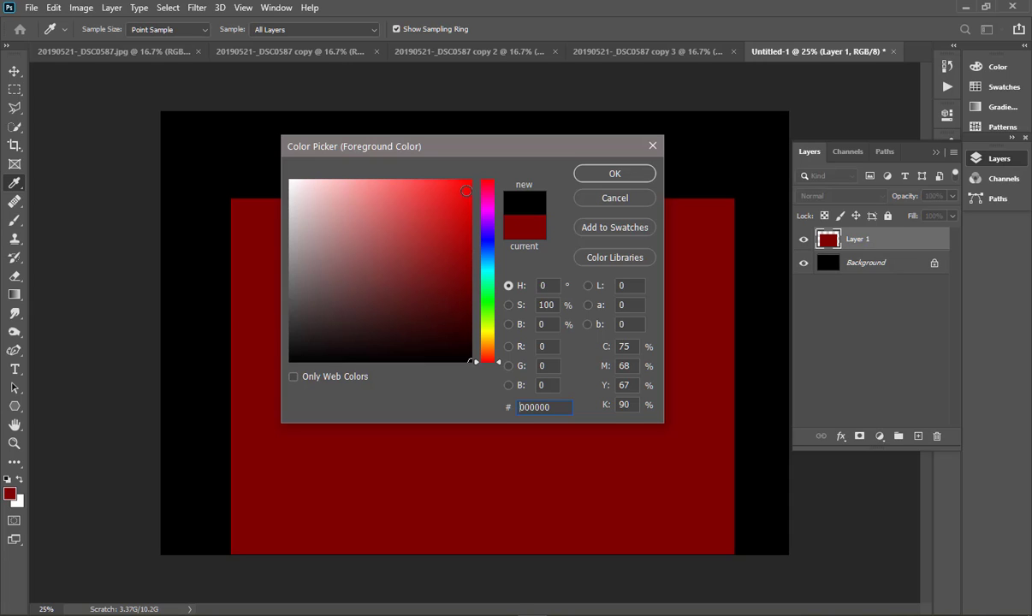
pyautogui.click(614, 198)
pyautogui.press('o')
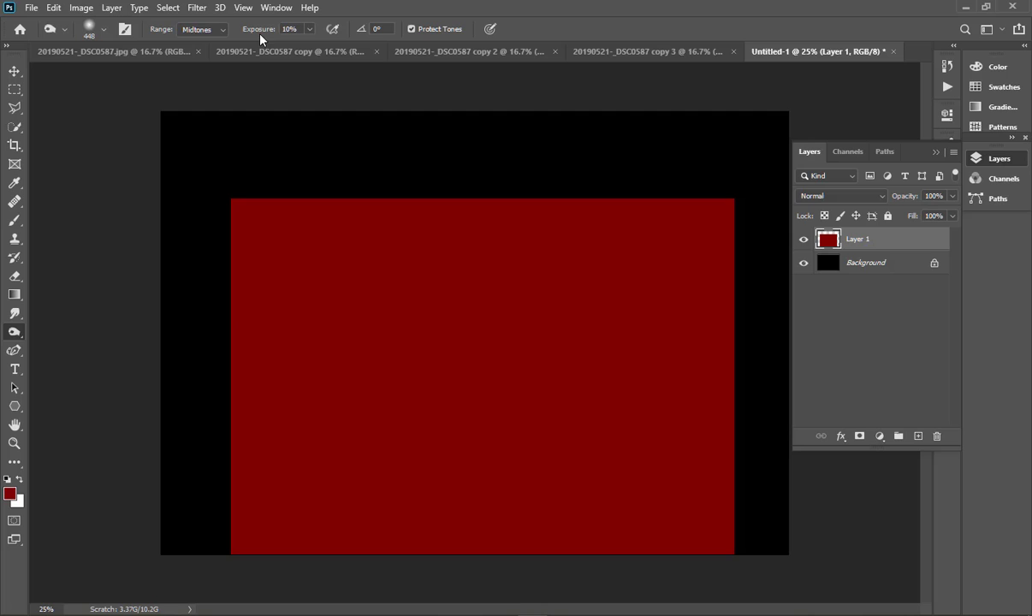
# Step: Set the Burn tool's exposure to 18% and darken a vertical band near the red rectangle's left edge
pyautogui.moveTo(257, 33); pyautogui.dragTo(265, 32)
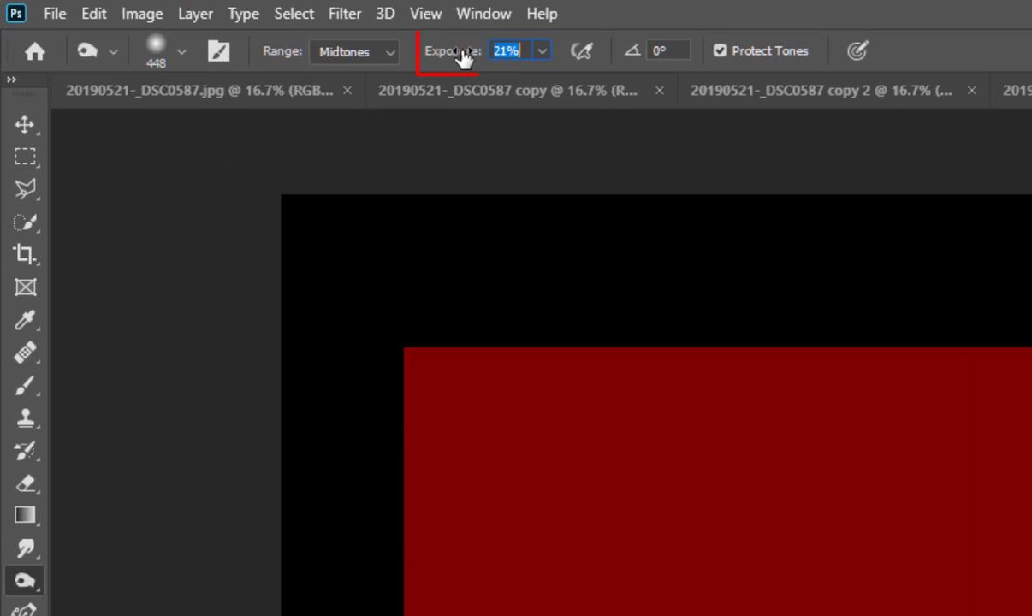
pyautogui.moveTo(463, 56); pyautogui.dragTo(462, 57)
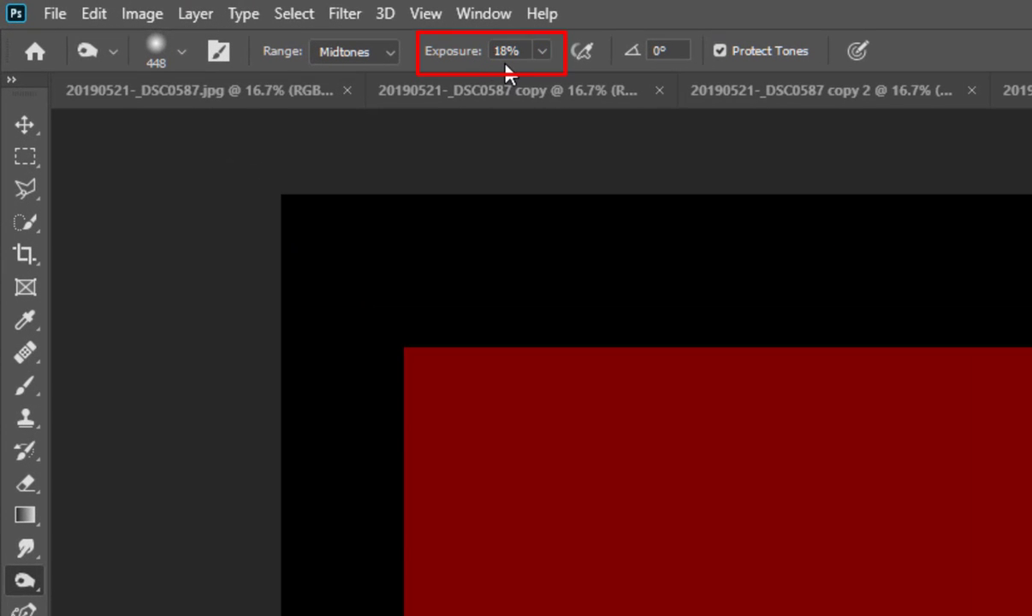
pyautogui.rightClick(537, 363)
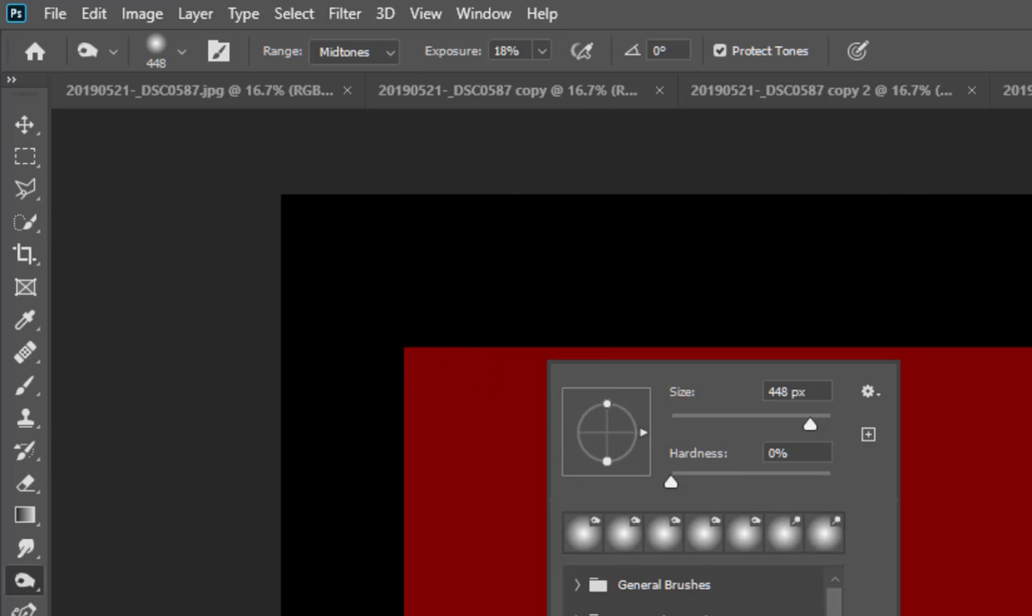
pyautogui.press('Escape')
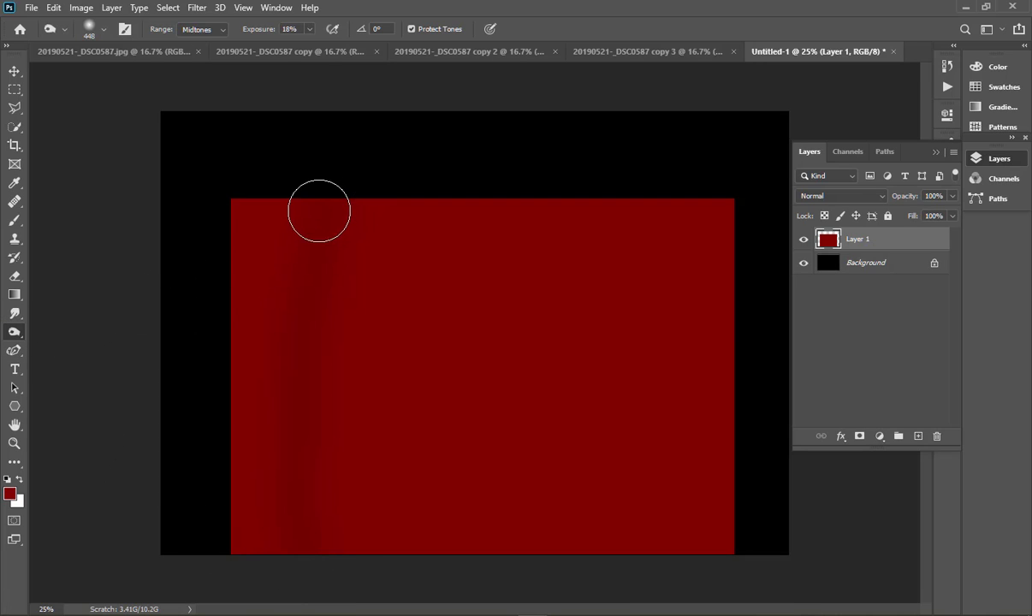
pyautogui.moveTo(318, 210)
pyautogui.mouseDown()
pyautogui.moveTo(283, 324)
pyautogui.moveTo(307, 556)
pyautogui.mouseUp()
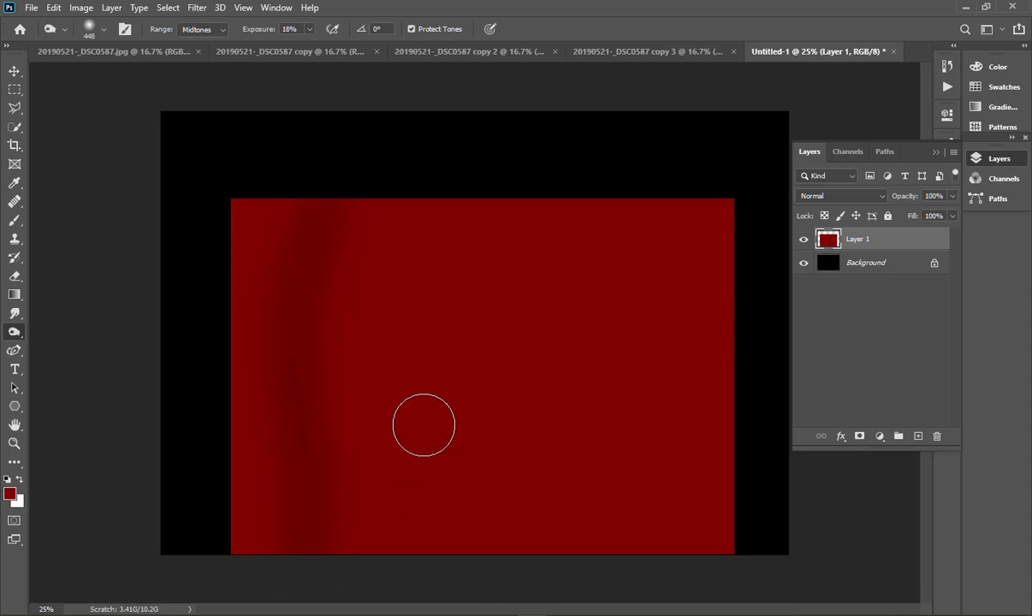
# Step: Enlarge the Burn brush to 480 px and darken several slanted, fold-like streaks across the rest of the red rectangle
pyautogui.rightClick(462, 233)
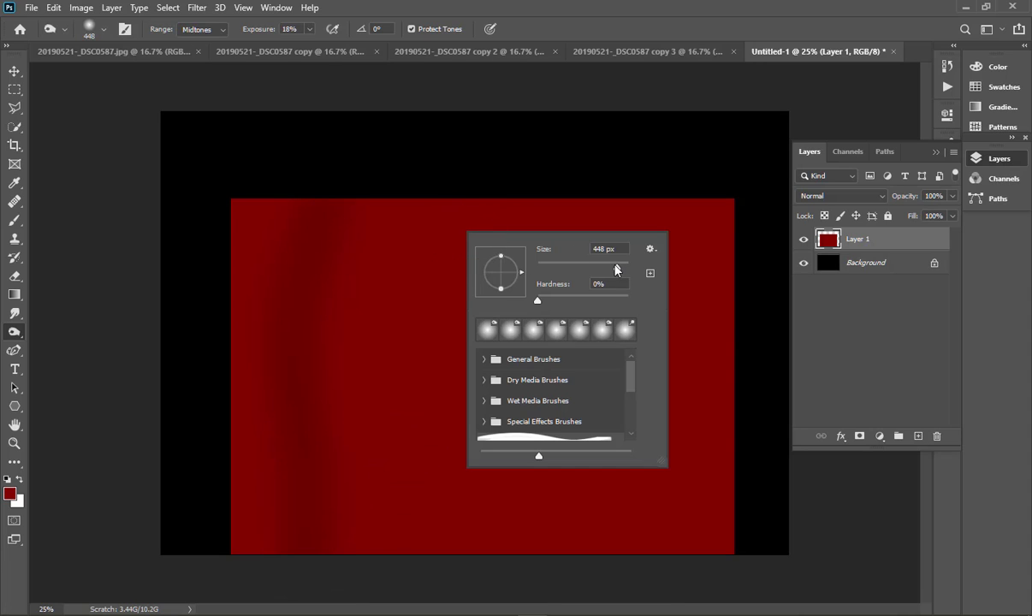
pyautogui.moveTo(437, 231); pyautogui.dragTo(372, 552)
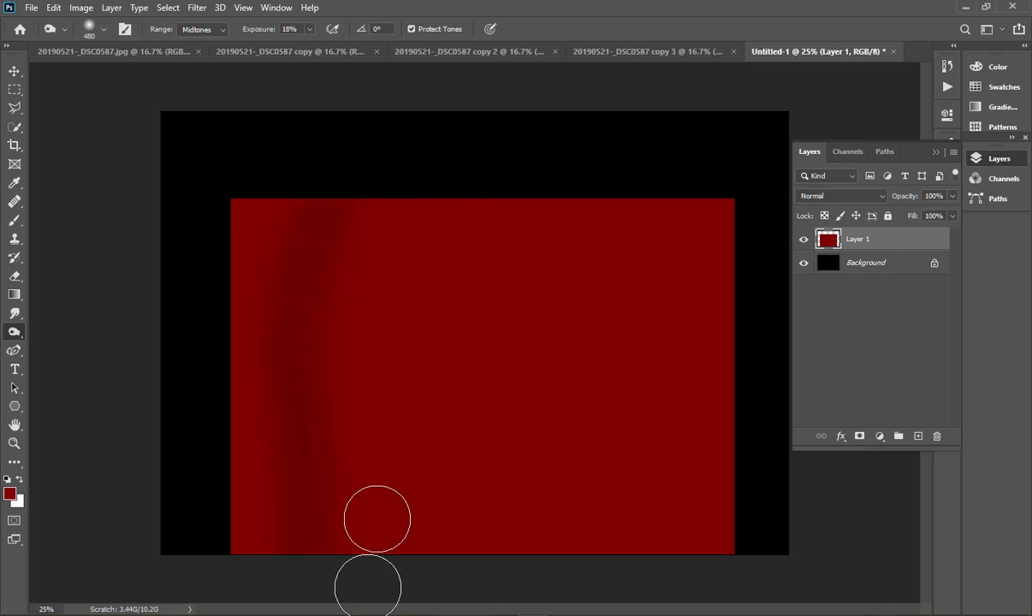
pyautogui.moveTo(508, 370)
pyautogui.mouseDown()
pyautogui.moveTo(513, 555)
pyautogui.moveTo(679, 253)
pyautogui.moveTo(642, 603)
pyautogui.moveTo(710, 230)
pyautogui.moveTo(622, 561)
pyautogui.moveTo(725, 206)
pyautogui.mouseUp()
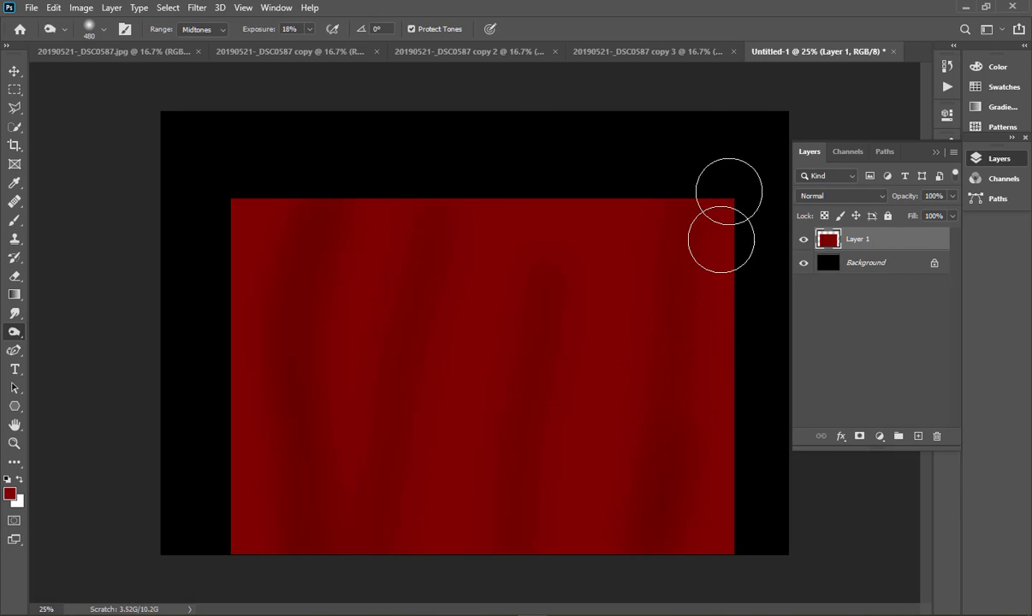
pyautogui.moveTo(586, 344)
pyautogui.mouseDown()
pyautogui.moveTo(486, 548)
pyautogui.moveTo(657, 95)
pyautogui.moveTo(571, 258)
pyautogui.moveTo(459, 401)
pyautogui.moveTo(471, 289)
pyautogui.moveTo(552, 43)
pyautogui.moveTo(434, 250)
pyautogui.moveTo(309, 367)
pyautogui.moveTo(307, 315)
pyautogui.moveTo(360, 51)
pyautogui.moveTo(389, 160)
pyautogui.moveTo(391, 315)
pyautogui.moveTo(294, 507)
pyautogui.moveTo(266, 602)
pyautogui.moveTo(389, 416)
pyautogui.moveTo(407, 408)
pyautogui.moveTo(372, 615)
pyautogui.moveTo(502, 477)
pyautogui.moveTo(496, 361)
pyautogui.moveTo(467, 590)
pyautogui.moveTo(480, 516)
pyautogui.moveTo(477, 556)
pyautogui.moveTo(562, 537)
pyautogui.moveTo(675, 325)
pyautogui.moveTo(625, 608)
pyautogui.moveTo(690, 350)
pyautogui.mouseUp()
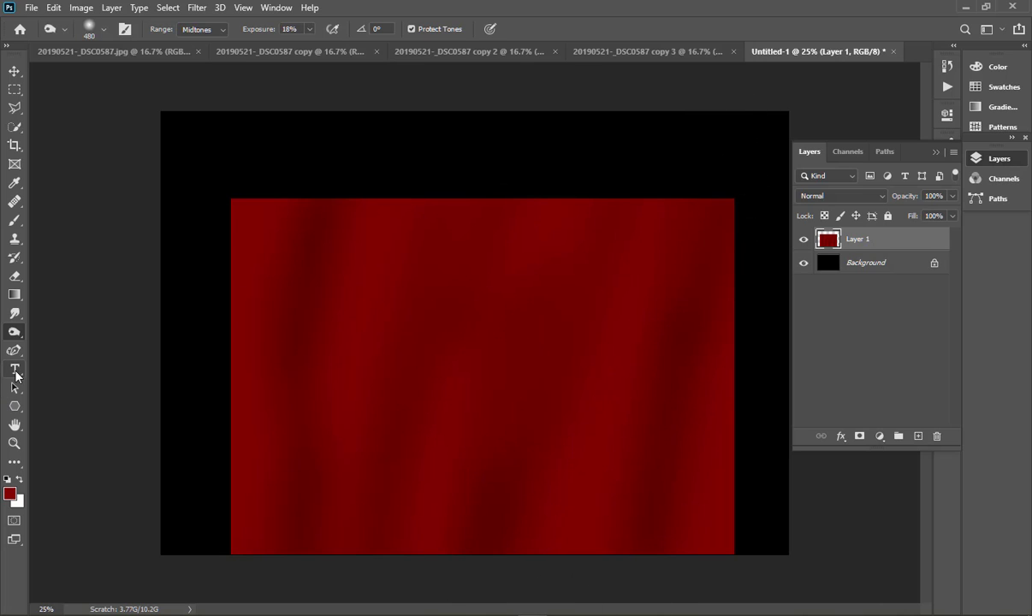
# Step: Lighten streaks between the dark folds using the Dodge tool with a 401 px brush and 18% exposure
pyautogui.click(15, 333)
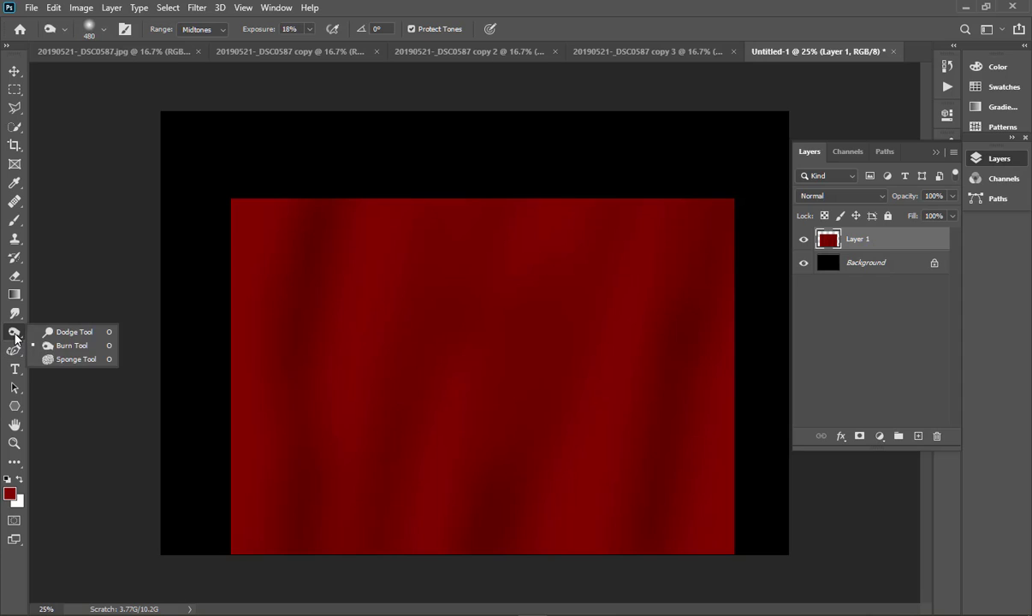
pyautogui.click(69, 332)
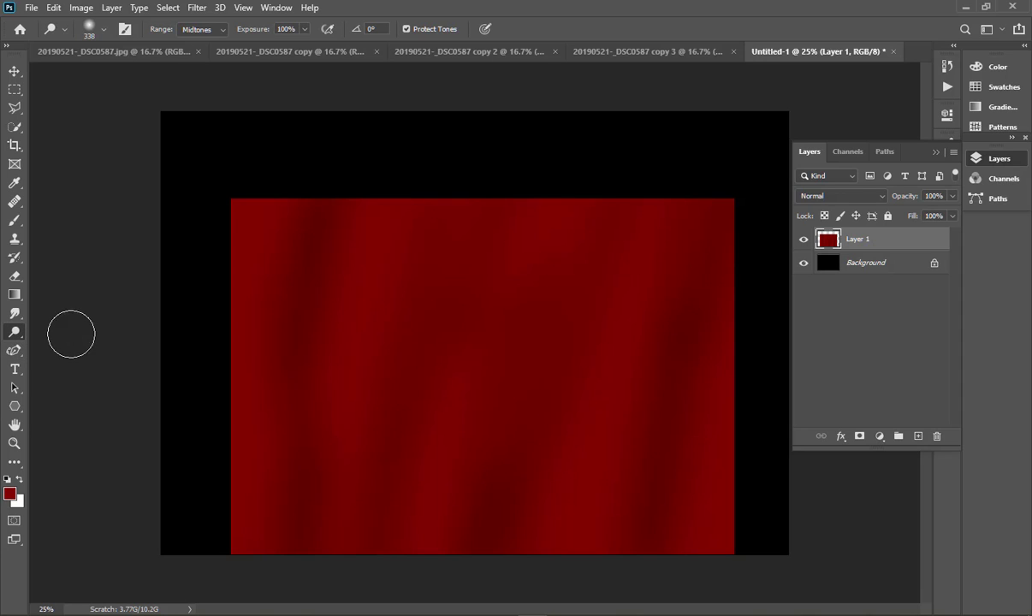
pyautogui.rightClick(329, 282)
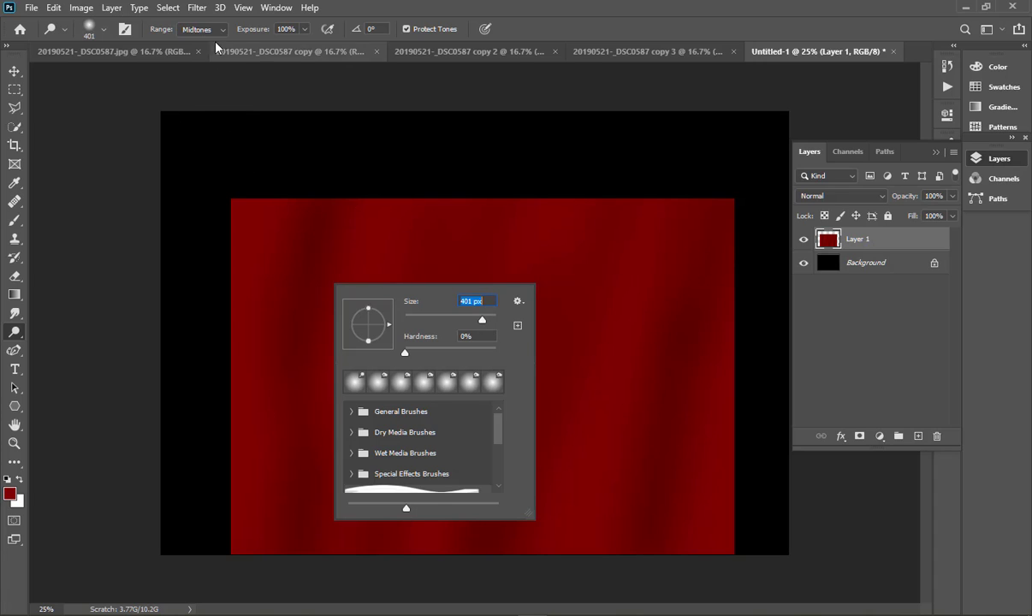
pyautogui.moveTo(264, 31); pyautogui.dragTo(203, 51)
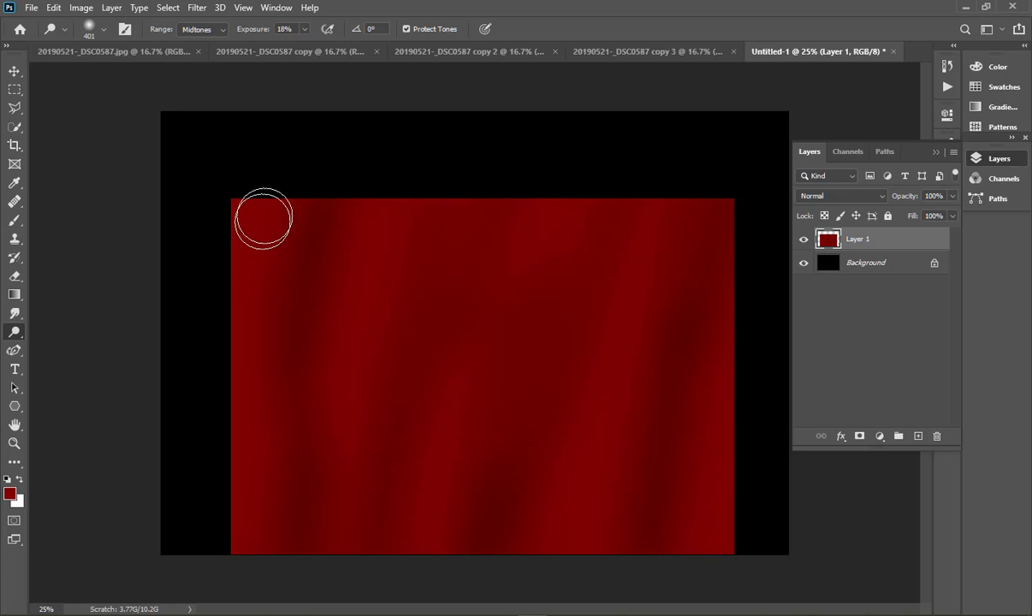
pyautogui.moveTo(253, 202); pyautogui.dragTo(201, 613)
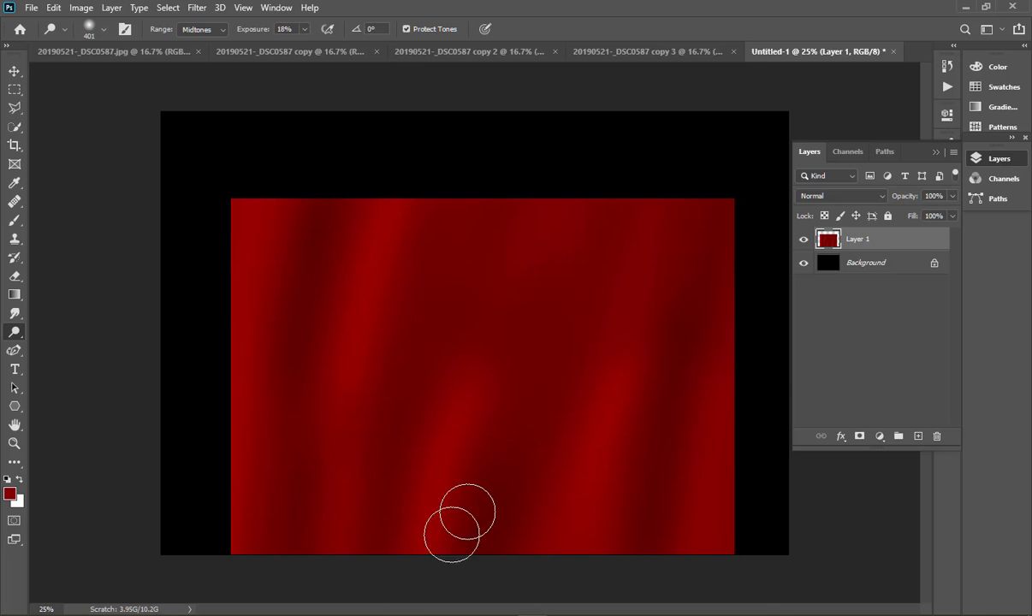
pyautogui.moveTo(584, 569)
pyautogui.mouseDown()
pyautogui.moveTo(515, 597)
pyautogui.moveTo(607, 433)
pyautogui.moveTo(603, 404)
pyautogui.moveTo(517, 598)
pyautogui.mouseUp()
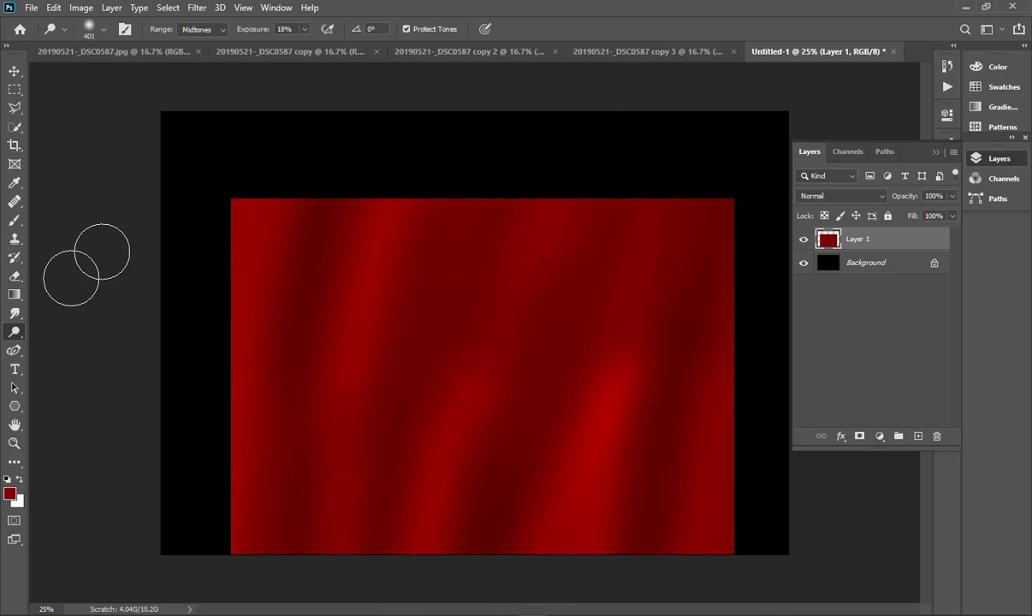
# Step: Brighten the light streaks between the dark folds further using the Dodge tool on midtones with a 401 px brush and 18% exposure
pyautogui.rightClick(15, 337)
pyautogui.click(68, 333)
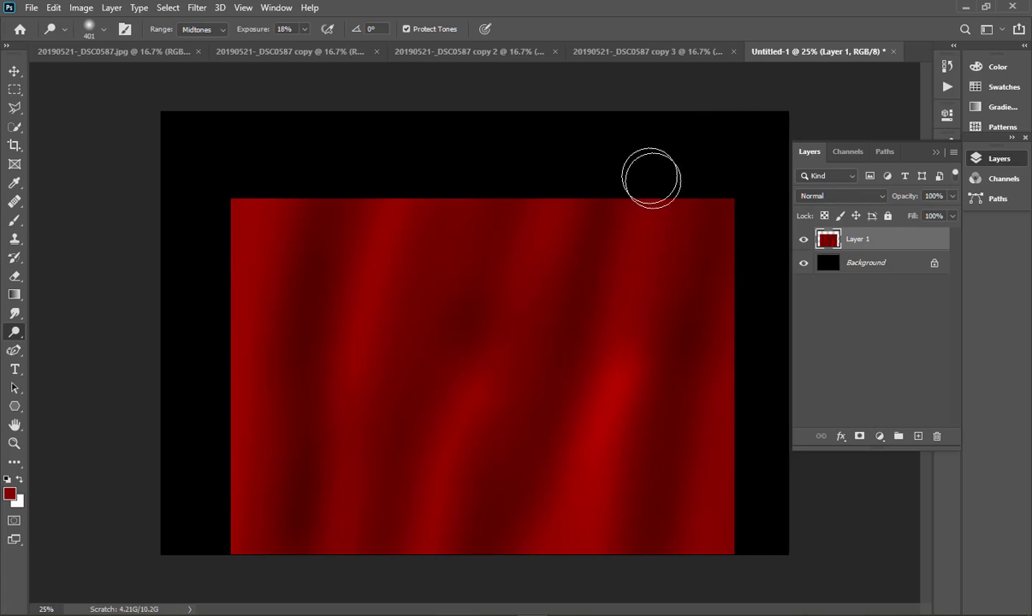
pyautogui.moveTo(651, 178)
pyautogui.mouseDown()
pyautogui.moveTo(548, 551)
pyautogui.moveTo(449, 407)
pyautogui.moveTo(419, 415)
pyautogui.mouseUp()
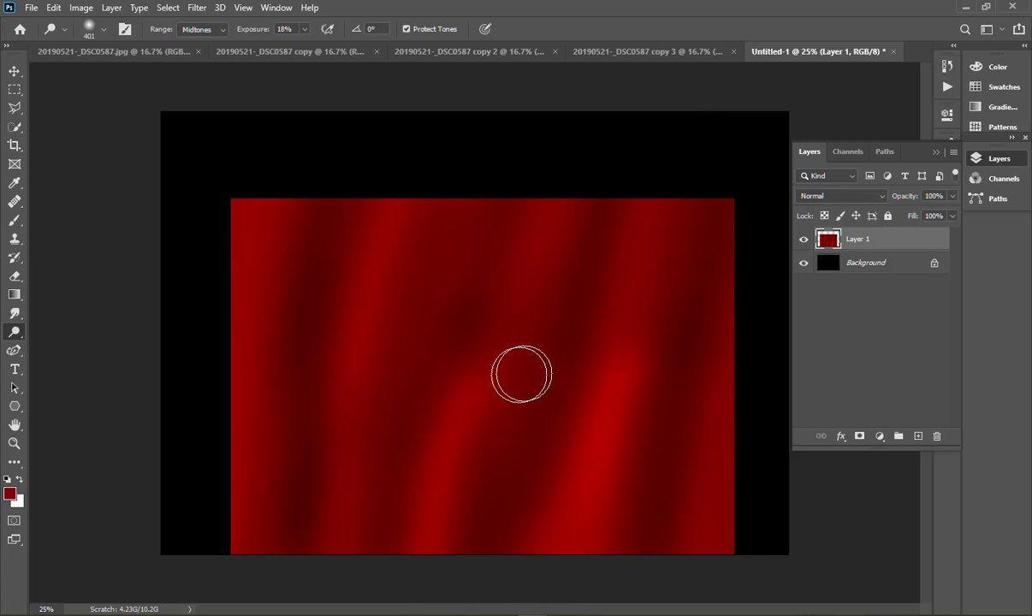
pyautogui.moveTo(487, 376); pyautogui.dragTo(560, 154)
pyautogui.moveTo(342, 377); pyautogui.dragTo(400, 120)
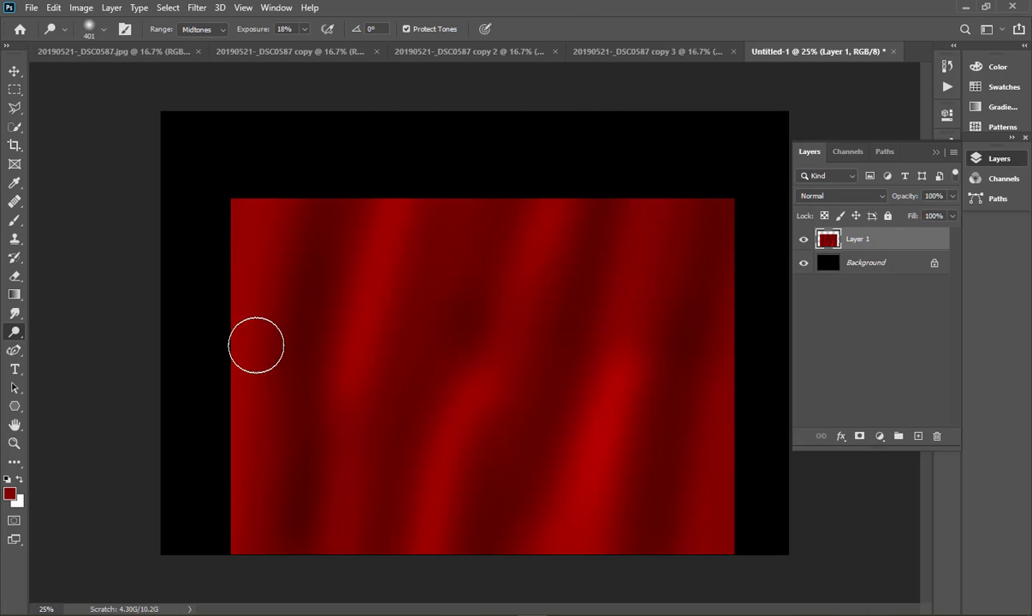
pyautogui.moveTo(255, 344); pyautogui.dragTo(226, 302)
pyautogui.moveTo(294, 479)
pyautogui.mouseDown()
pyautogui.moveTo(340, 453)
pyautogui.moveTo(398, 386)
pyautogui.moveTo(473, 157)
pyautogui.moveTo(373, 512)
pyautogui.moveTo(388, 538)
pyautogui.moveTo(395, 490)
pyautogui.mouseUp()
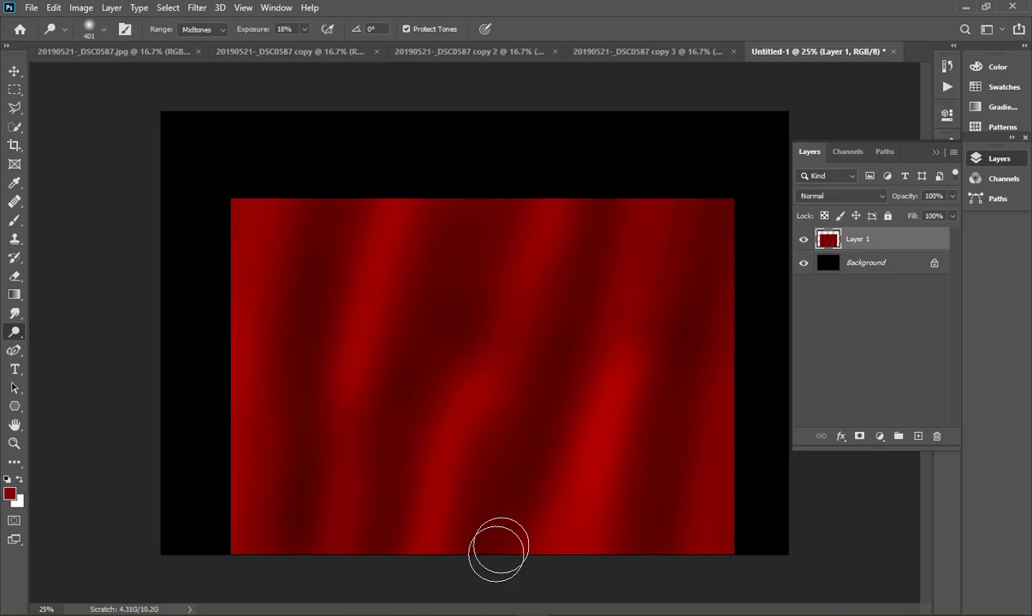
pyautogui.click(579, 523)
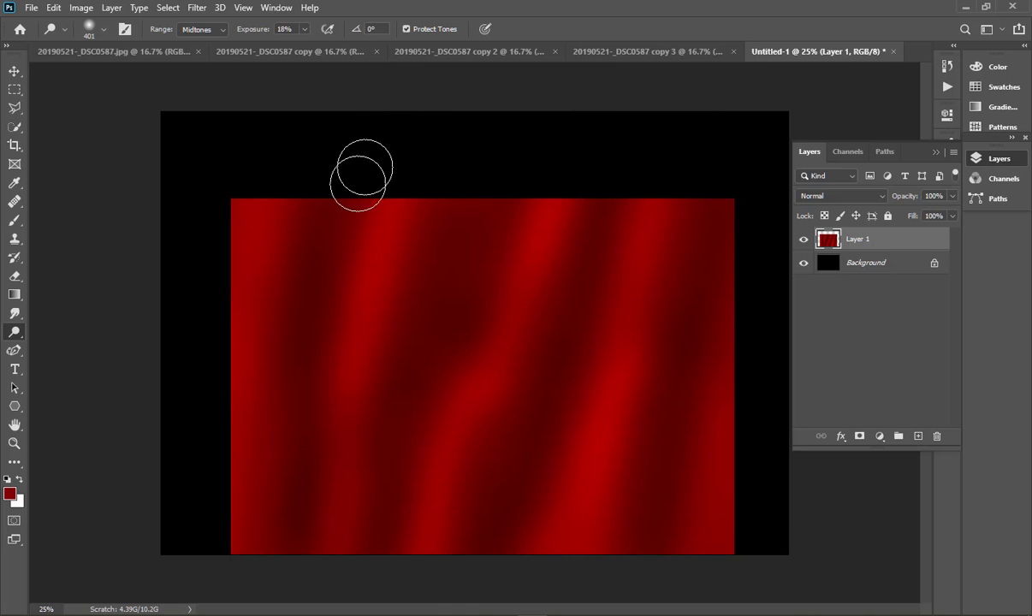
# Step: Sample several light and dark fold tones in the Color Picker and accept the dark fold red 590000 as foreground colour
pyautogui.click(9, 493)
pyautogui.moveTo(580, 147); pyautogui.dragTo(884, 144)
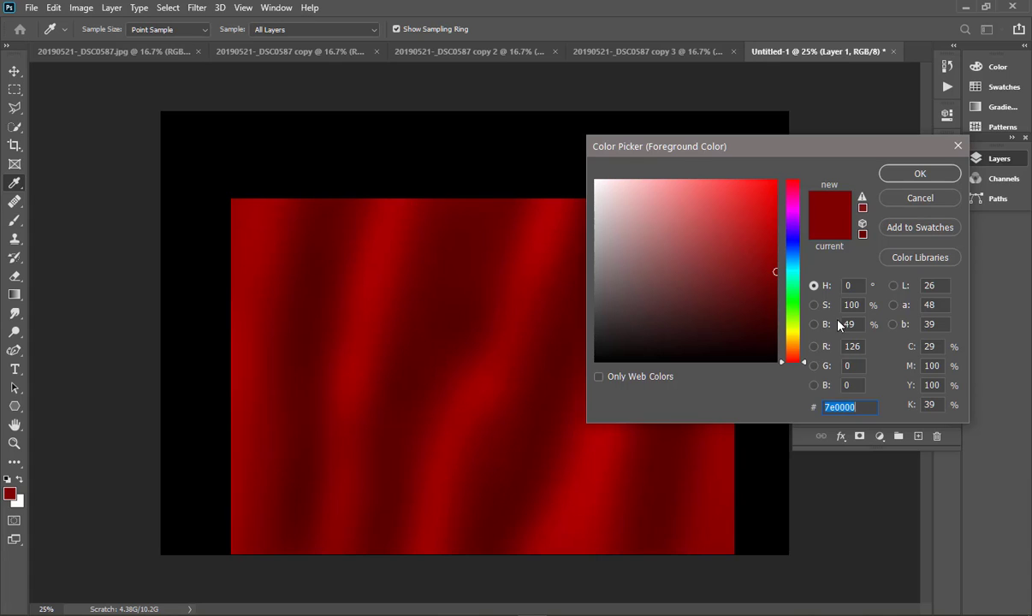
pyautogui.moveTo(859, 326); pyautogui.dragTo(831, 334)
pyautogui.click(571, 233)
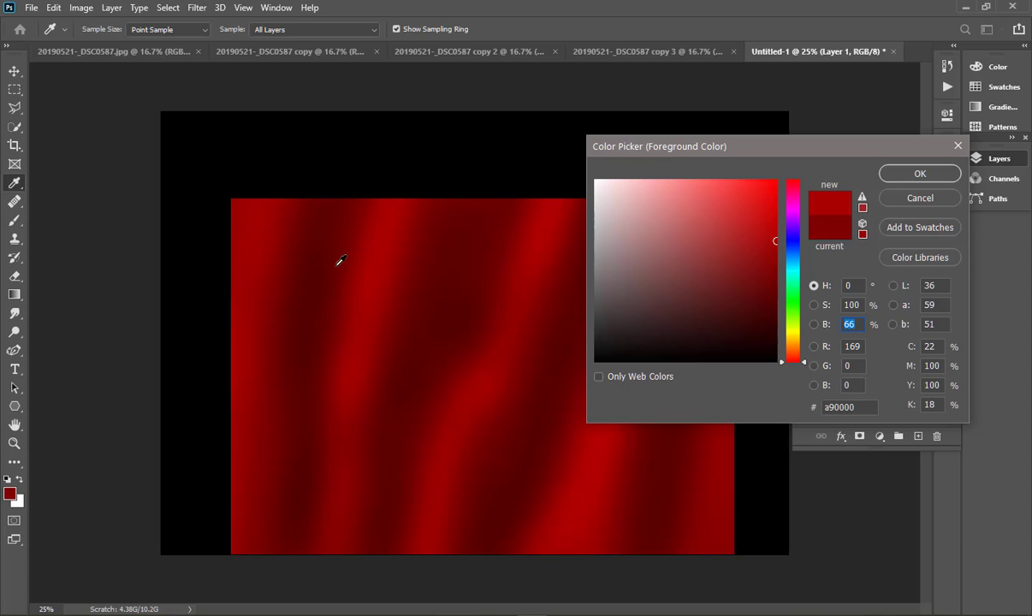
pyautogui.click(314, 251)
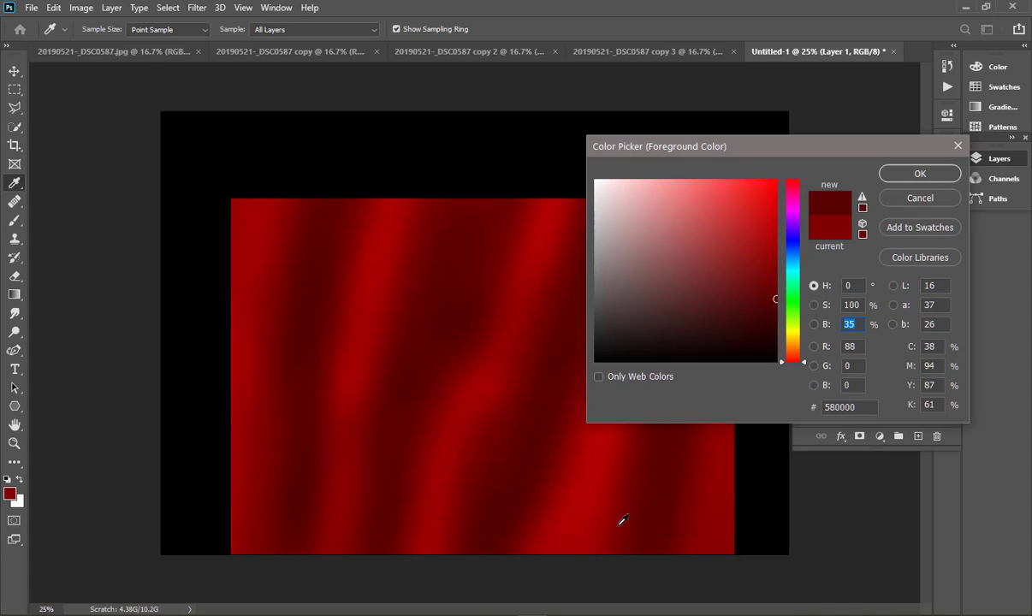
pyautogui.click(551, 474)
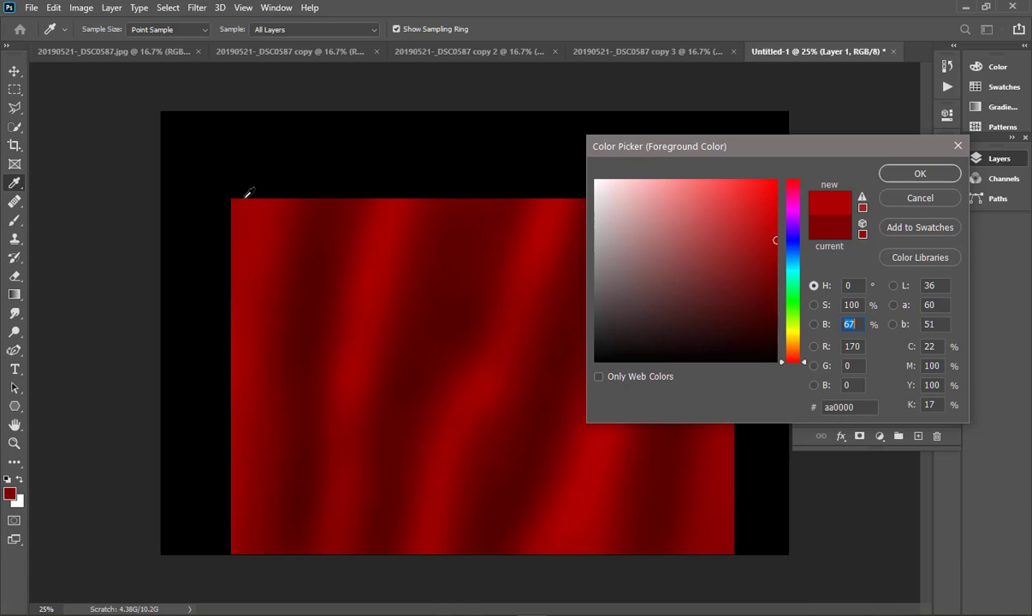
pyautogui.click(268, 208)
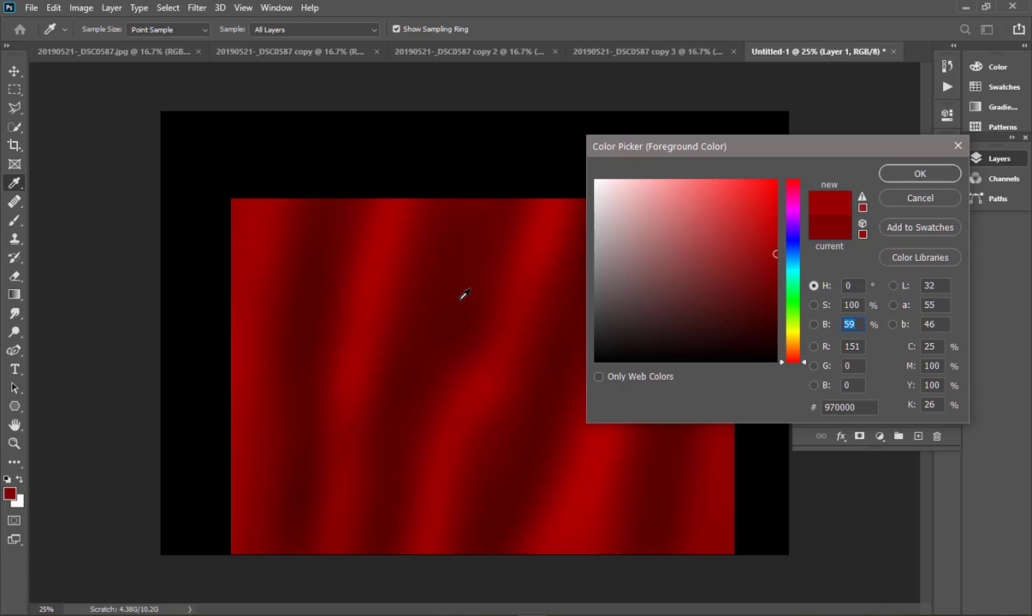
pyautogui.click(429, 323)
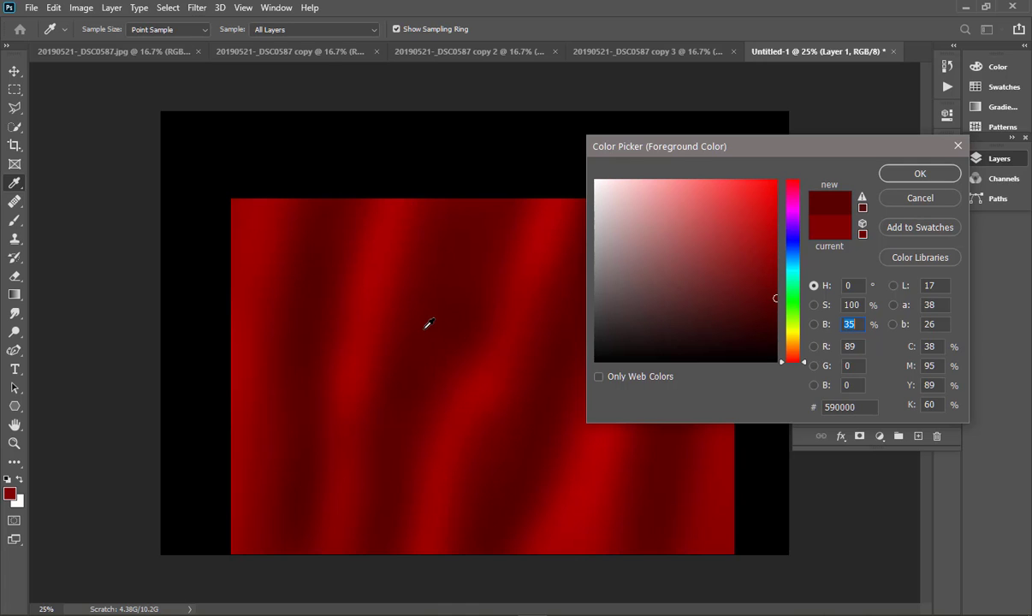
pyautogui.click(919, 175)
pyautogui.press('o')
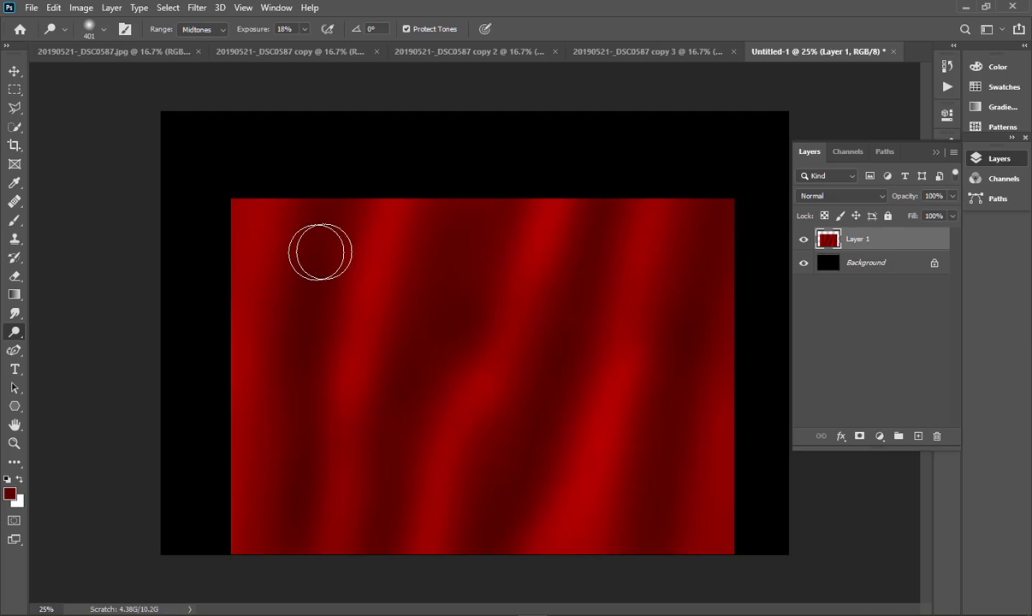
# Step: Select a wavy strip along the red fabric's lower edge with the Lasso tool, delete it and deselect
pyautogui.click(14, 89)
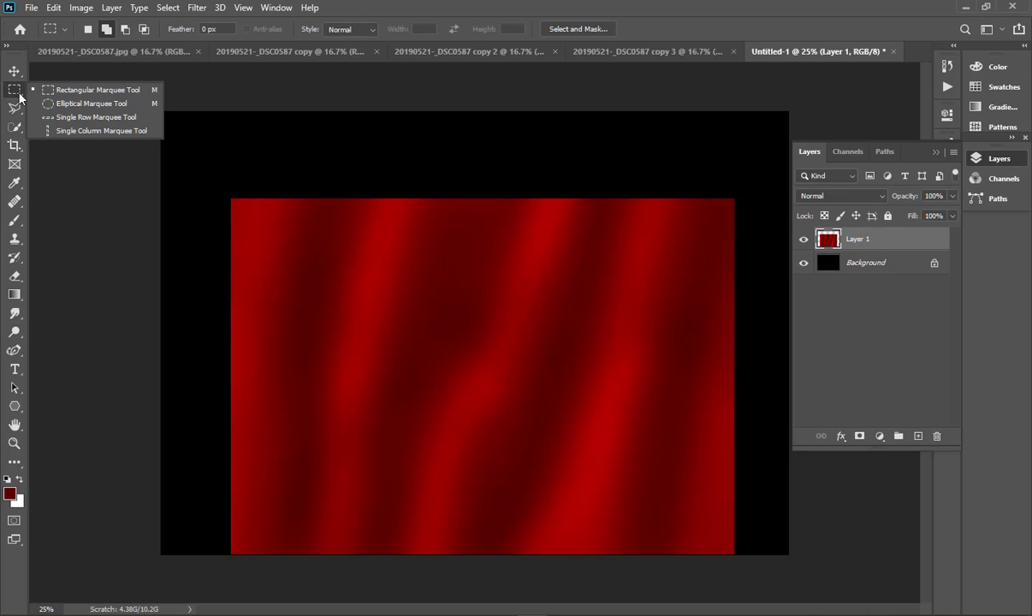
pyautogui.click(19, 109)
pyautogui.click(21, 114)
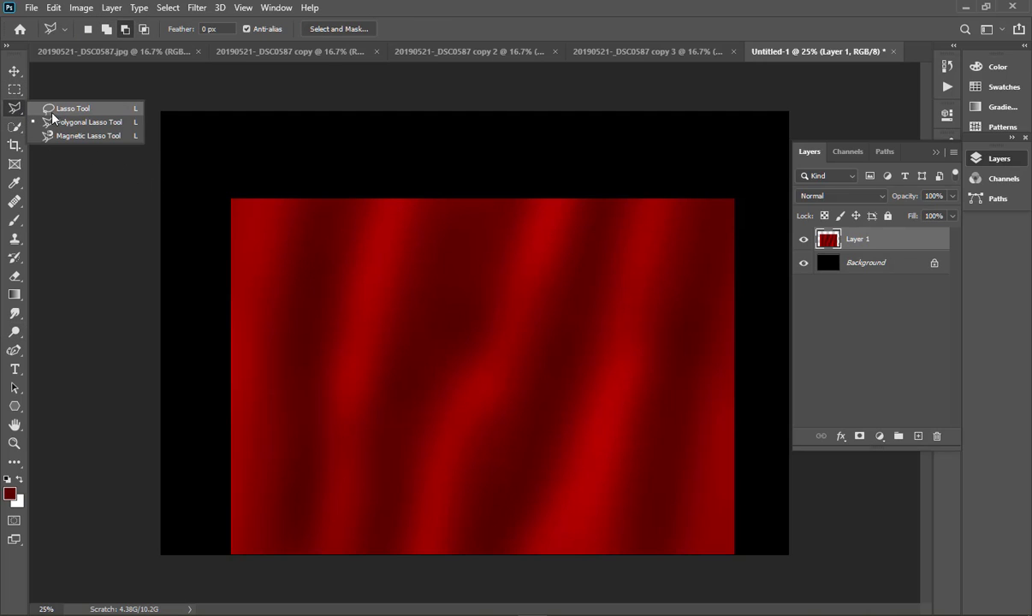
pyautogui.click(51, 108)
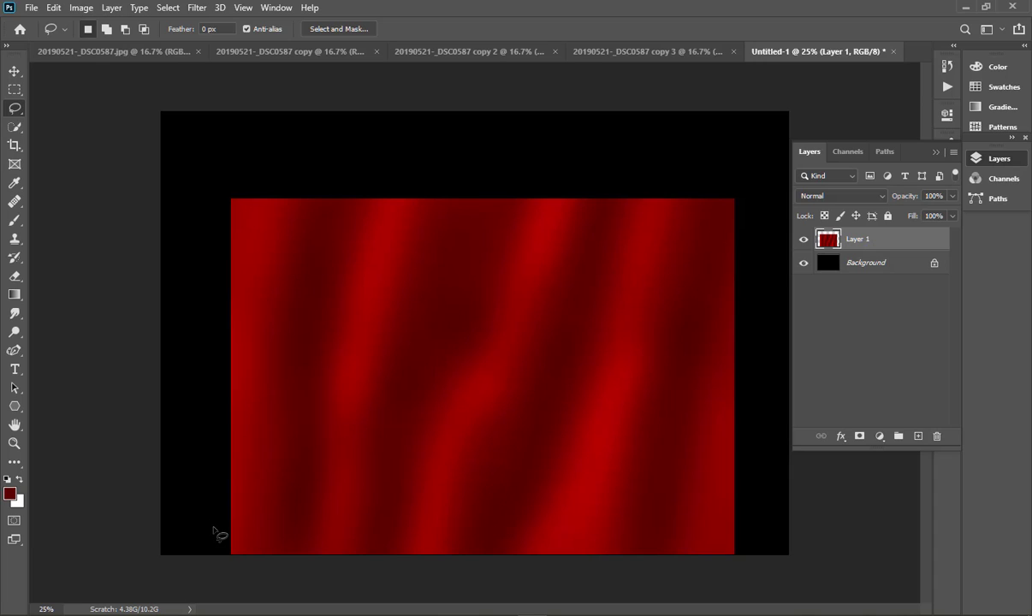
pyautogui.moveTo(269, 540); pyautogui.dragTo(392, 516)
pyautogui.moveTo(458, 541)
pyautogui.mouseDown()
pyautogui.moveTo(532, 527)
pyautogui.moveTo(579, 502)
pyautogui.moveTo(712, 534)
pyautogui.moveTo(759, 517)
pyautogui.moveTo(784, 548)
pyautogui.moveTo(797, 597)
pyautogui.moveTo(734, 586)
pyautogui.moveTo(564, 609)
pyautogui.moveTo(453, 596)
pyautogui.moveTo(242, 603)
pyautogui.moveTo(191, 597)
pyautogui.moveTo(188, 566)
pyautogui.mouseUp()
pyautogui.press('Delete')
pyautogui.hotkey('ctrl', 'd')
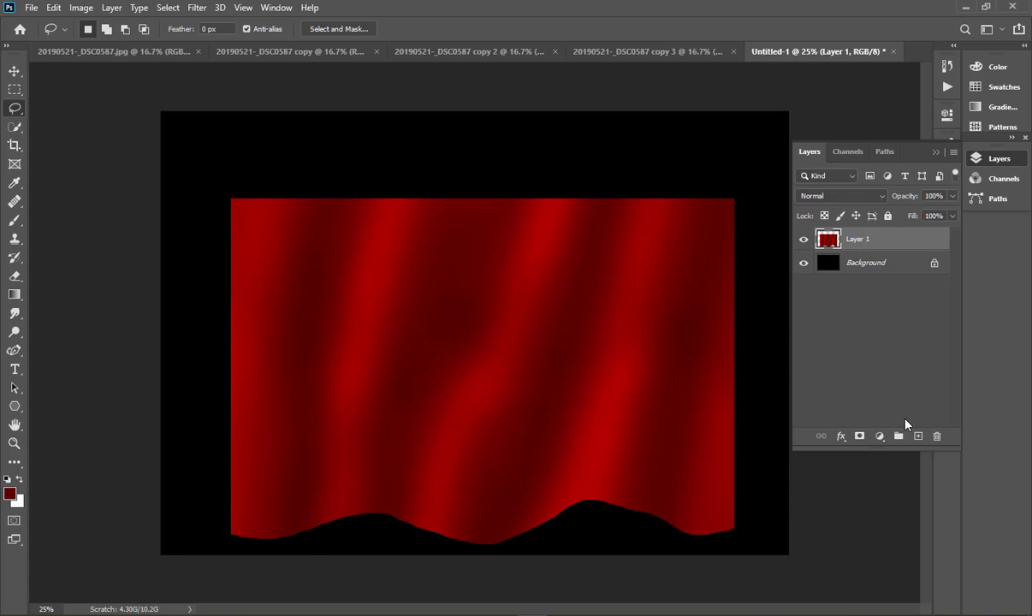
# Step: Add a new layer and make a thin rectangular selection across the full canvas width just above the fabric
pyautogui.click(917, 437)
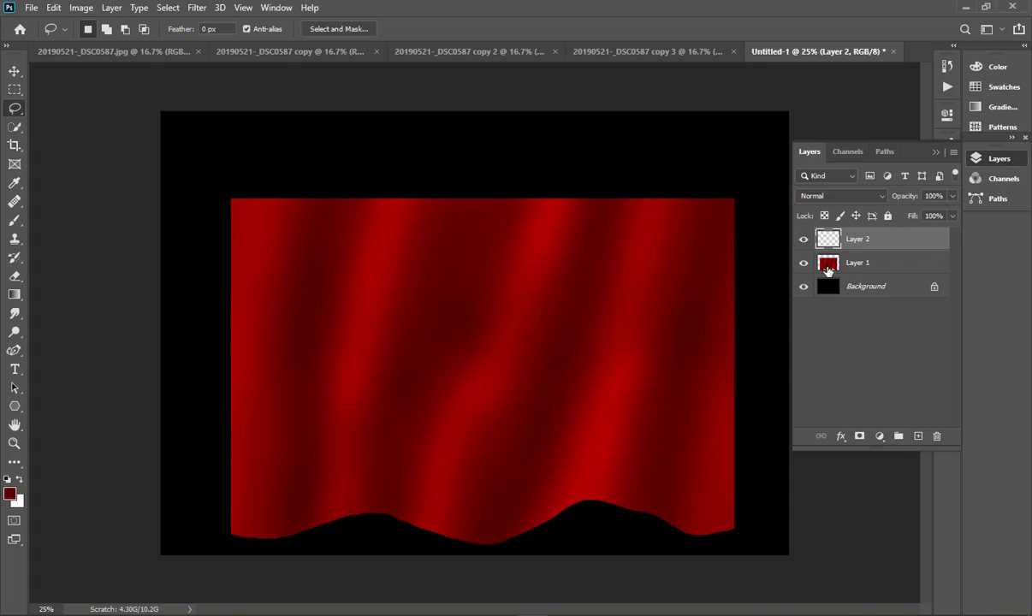
pyautogui.click(14, 90)
pyautogui.moveTo(118, 160); pyautogui.dragTo(803, 174)
pyautogui.moveTo(806, 171); pyautogui.dragTo(842, 174)
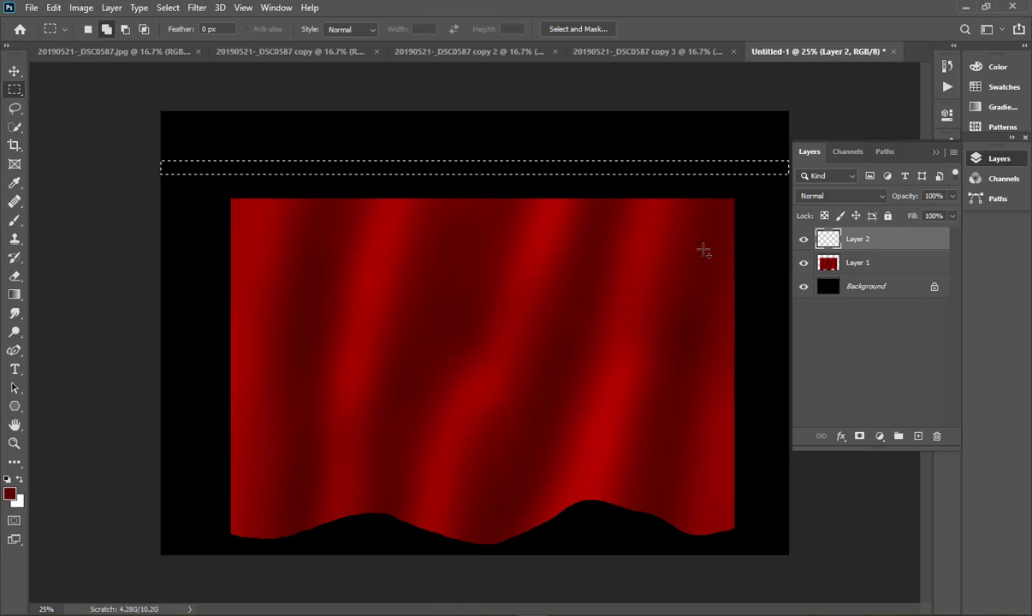
# Step: Load the Black, White gradient preset for the Gradient tool and recolour its black stop to dark grey 404040
pyautogui.click(14, 294)
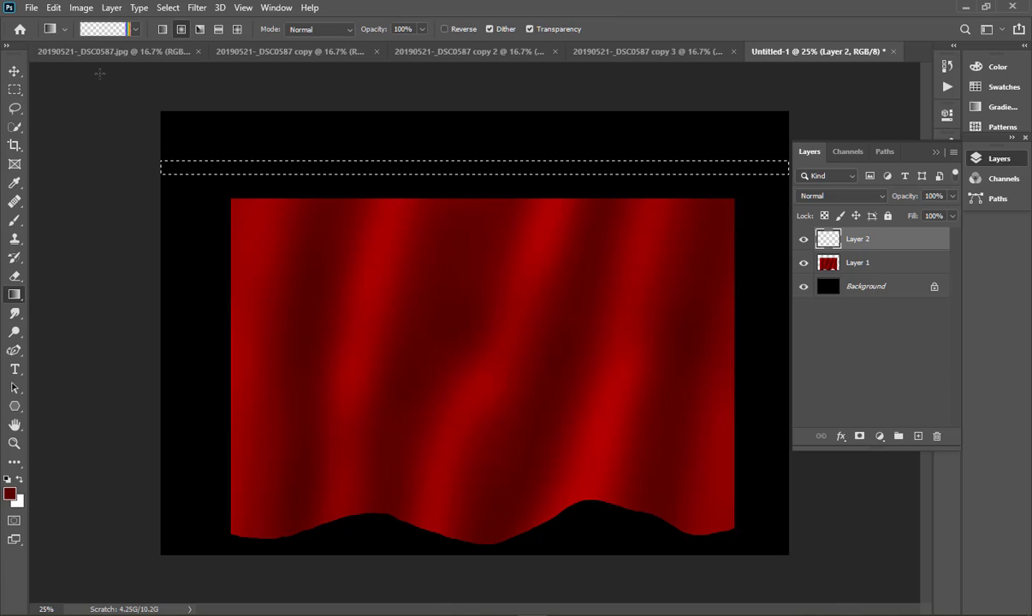
pyautogui.click(110, 29)
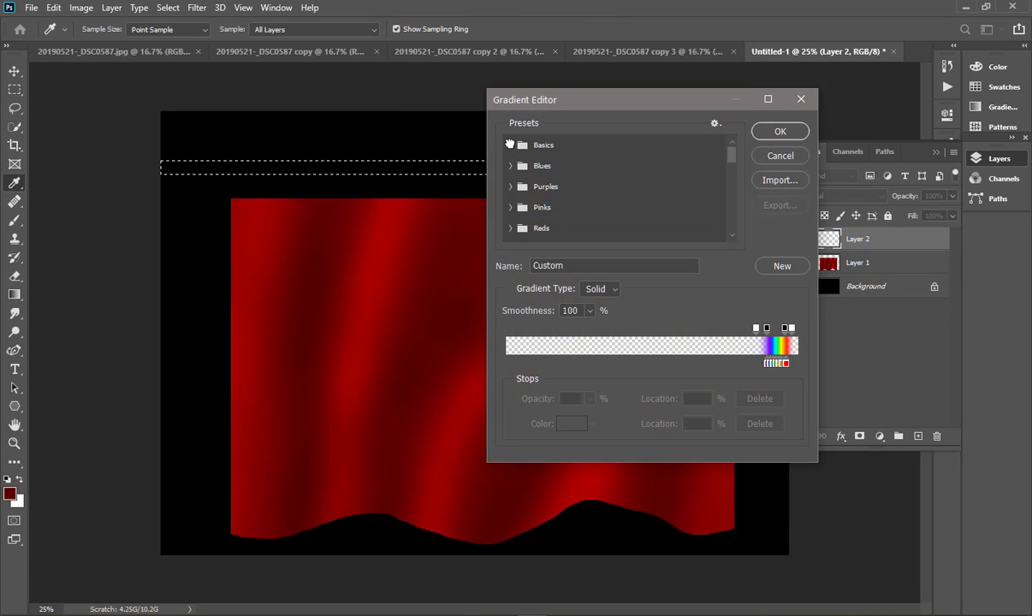
pyautogui.click(510, 145)
pyautogui.click(597, 168)
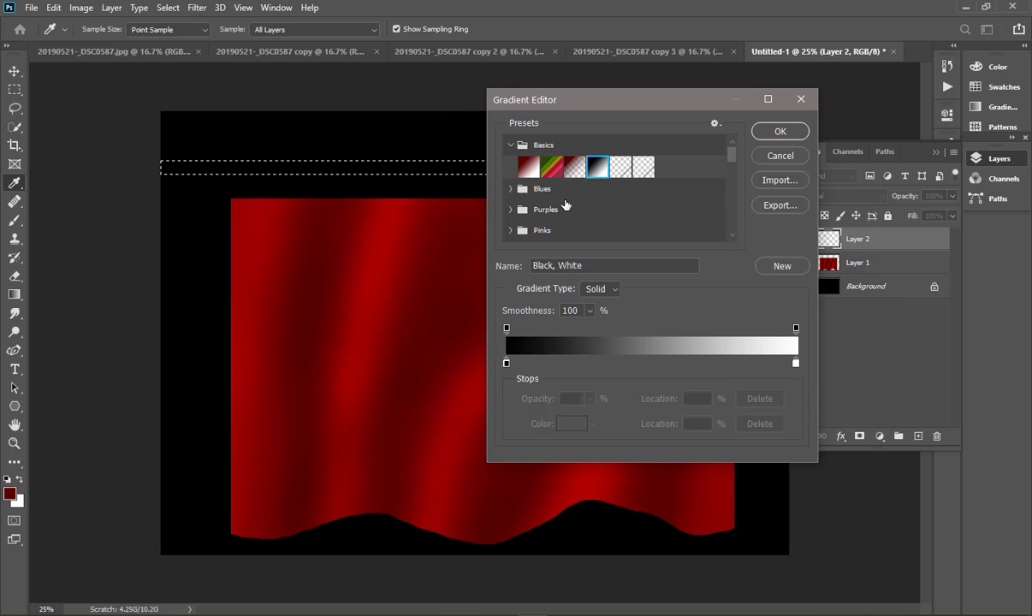
pyautogui.doubleClick(508, 364)
pyautogui.click(592, 315)
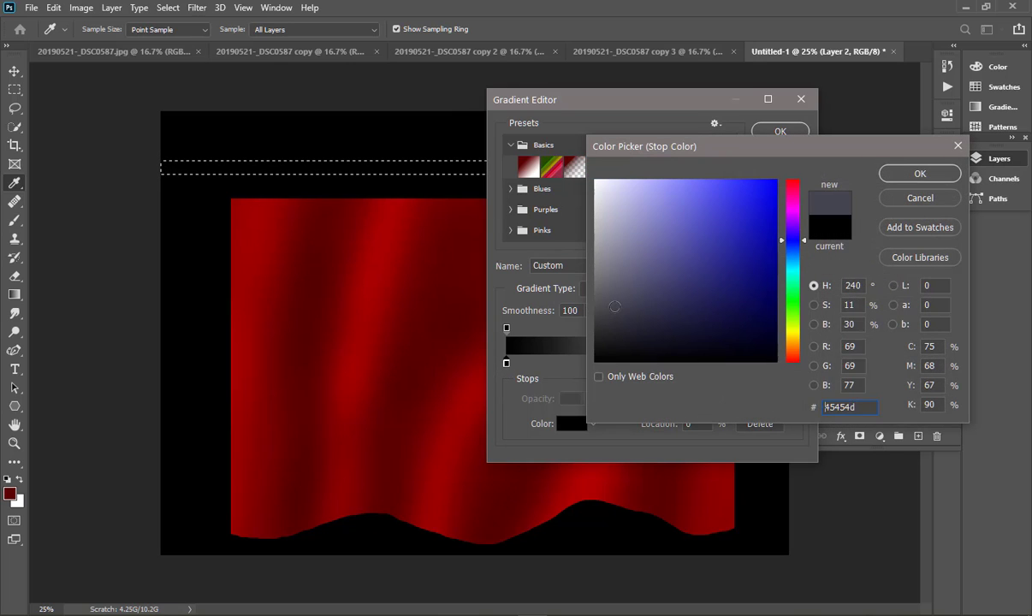
pyautogui.moveTo(592, 315); pyautogui.dragTo(589, 316)
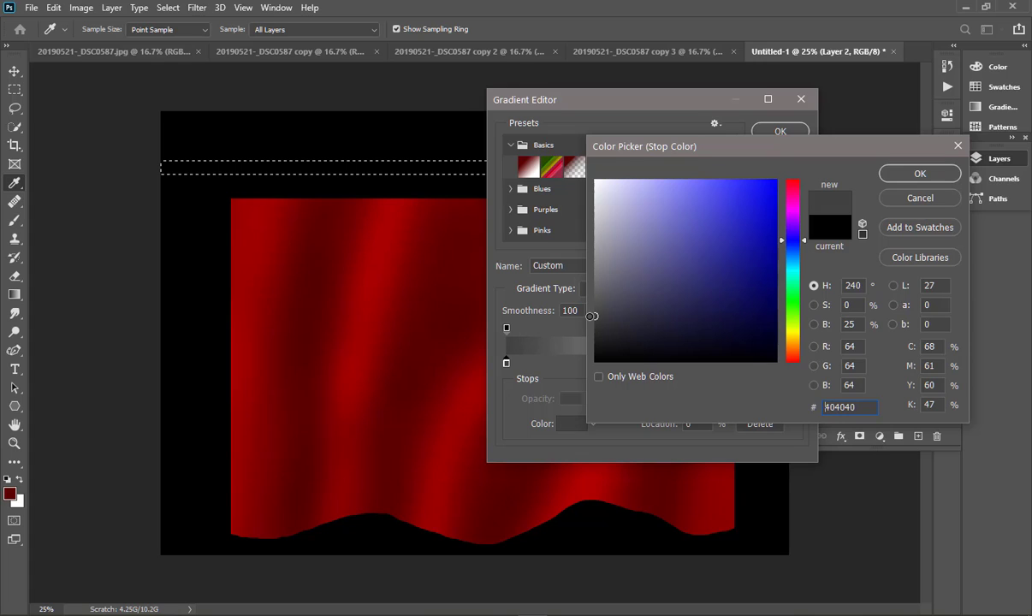
pyautogui.click(909, 173)
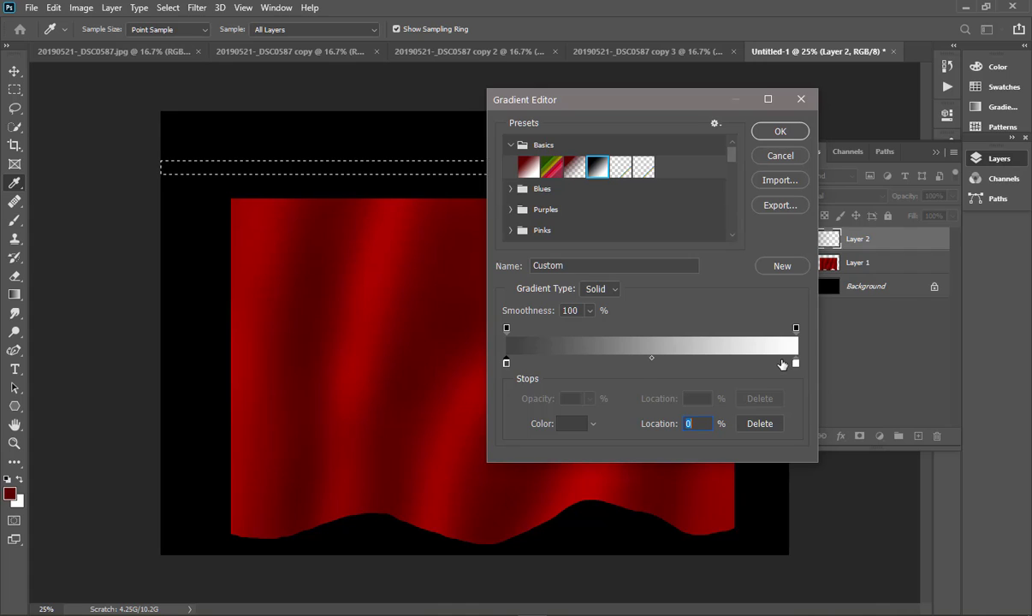
# Step: Add a second dark grey stop and arrange the gradient as grey at 18%, white at 55% and grey at 83%
pyautogui.click(781, 362)
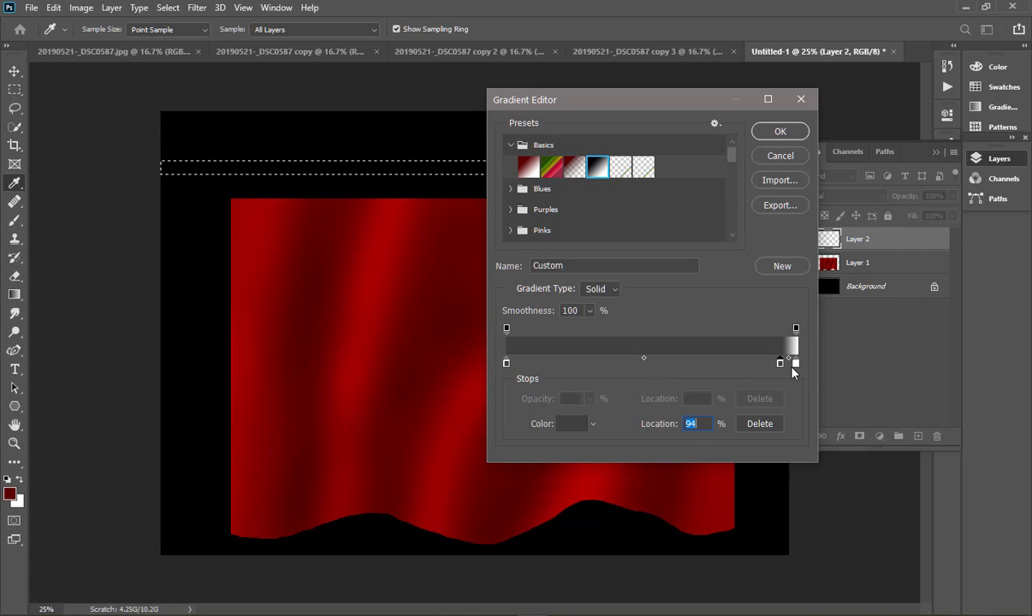
pyautogui.click(795, 362)
pyautogui.moveTo(795, 363); pyautogui.dragTo(666, 363)
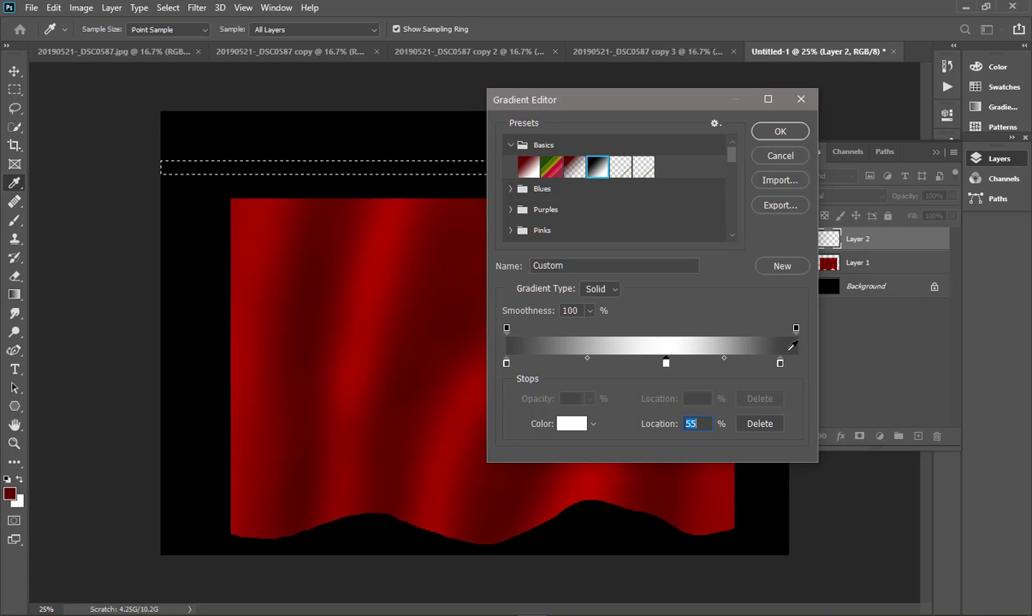
pyautogui.moveTo(779, 363); pyautogui.dragTo(746, 365)
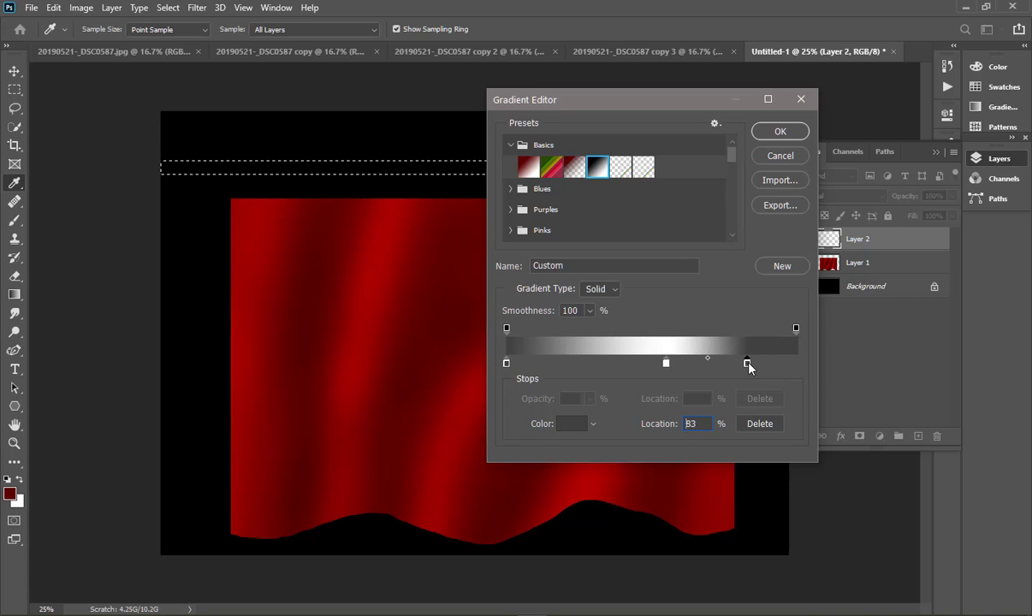
pyautogui.moveTo(507, 365); pyautogui.dragTo(559, 367)
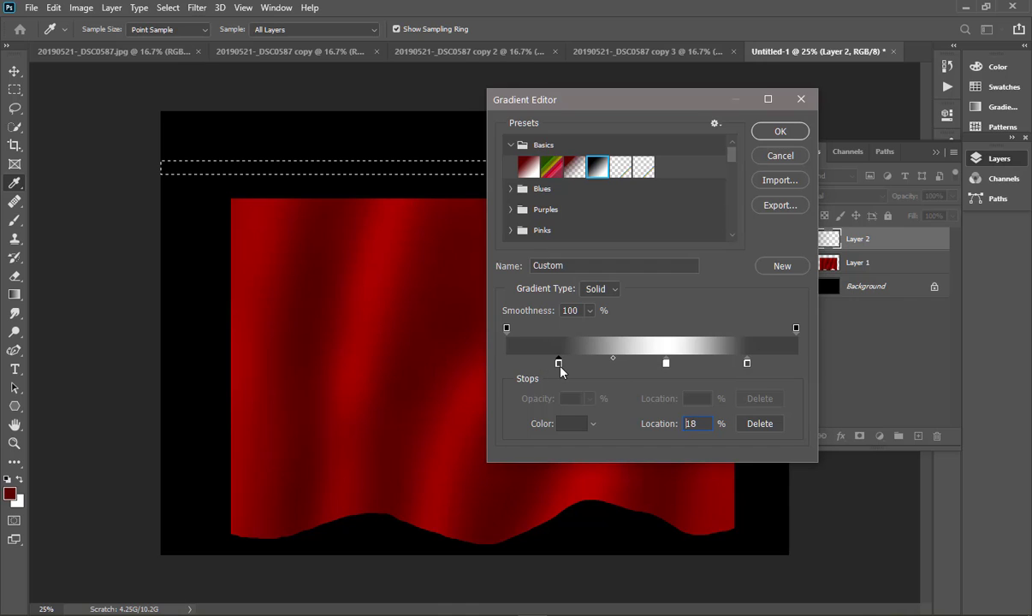
pyautogui.click(774, 132)
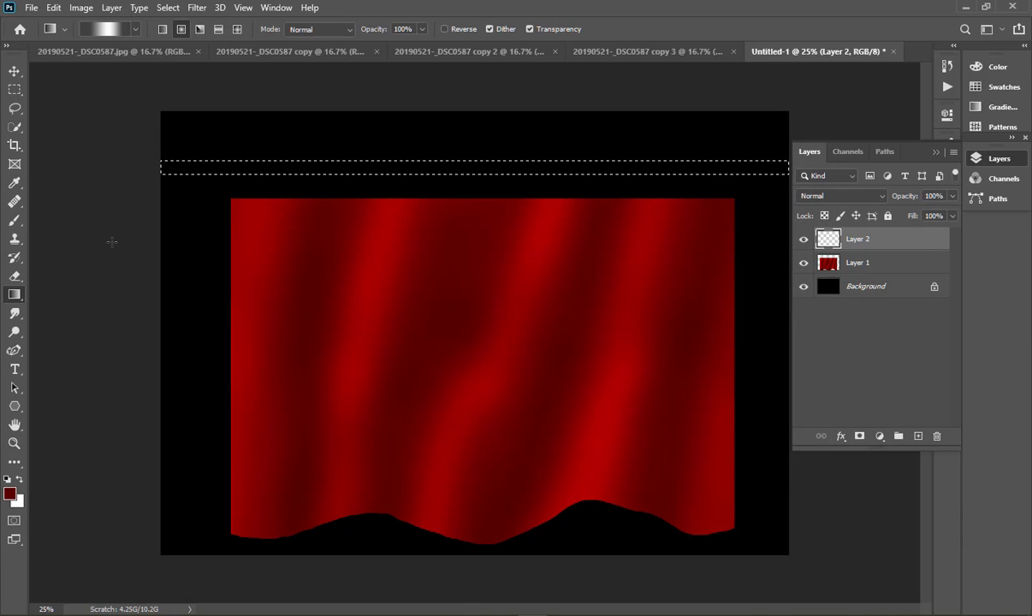
# Step: Fill the thin selection with a linear grey-white-grey gradient running straight across its height to form a metallic rod
pyautogui.click(162, 29)
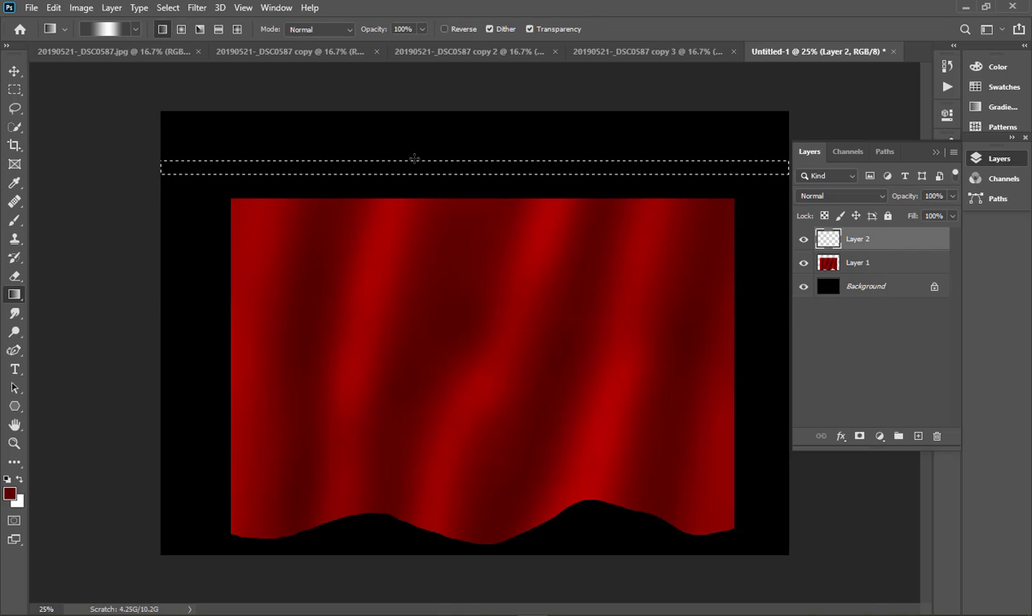
pyautogui.keyDown('alt'); pyautogui.scroll(3, 483, 166); pyautogui.keyUp('alt')
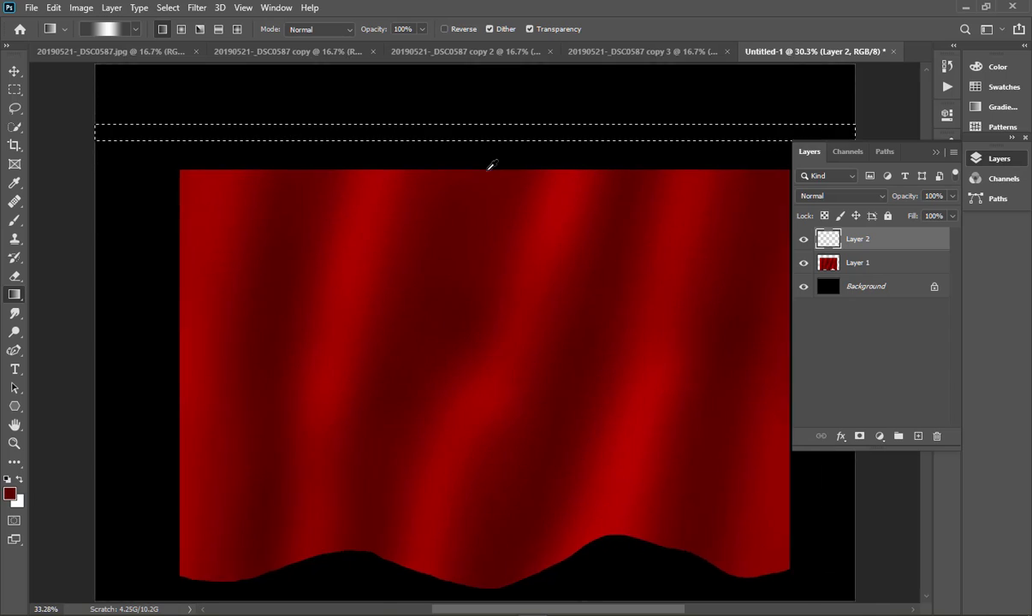
pyautogui.scroll(3, 477, 254)
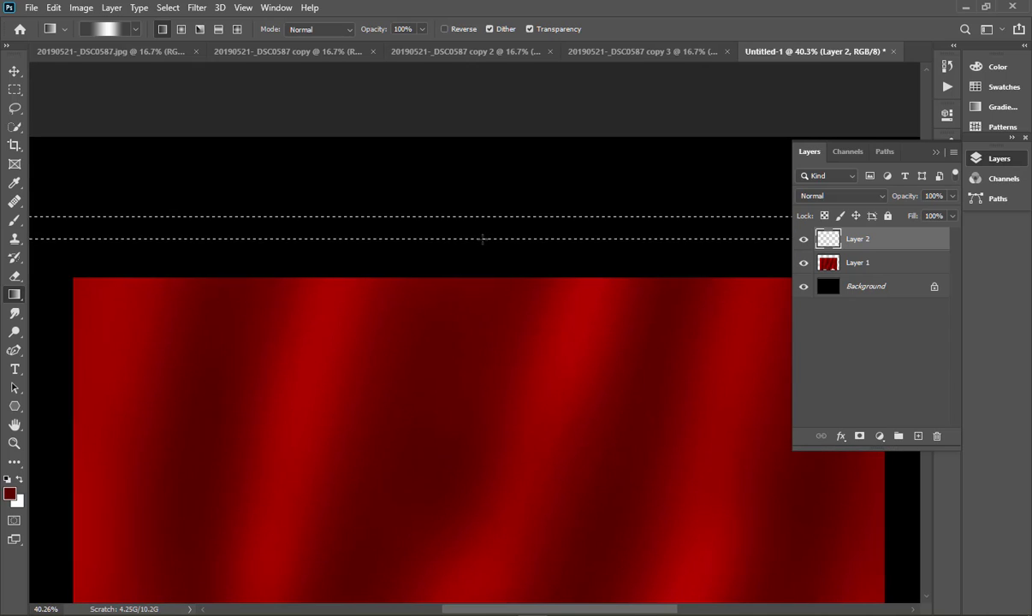
pyautogui.moveTo(481, 238)
pyautogui.mouseDown()
pyautogui.moveTo(486, 217)
pyautogui.moveTo(508, 214)
pyautogui.moveTo(442, 215)
pyautogui.mouseUp()
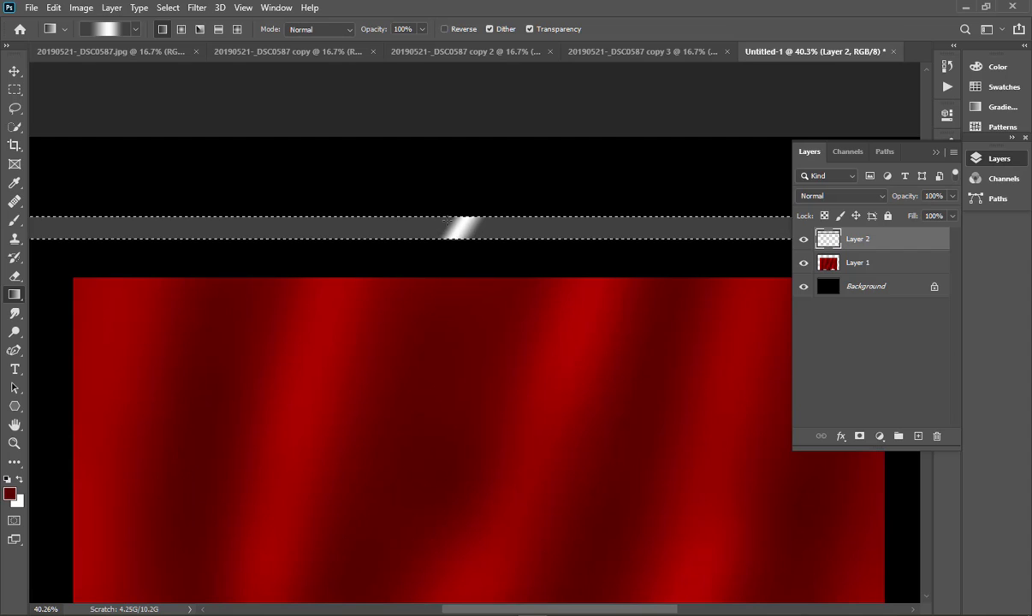
pyautogui.hotkey('ctrl', 'z')
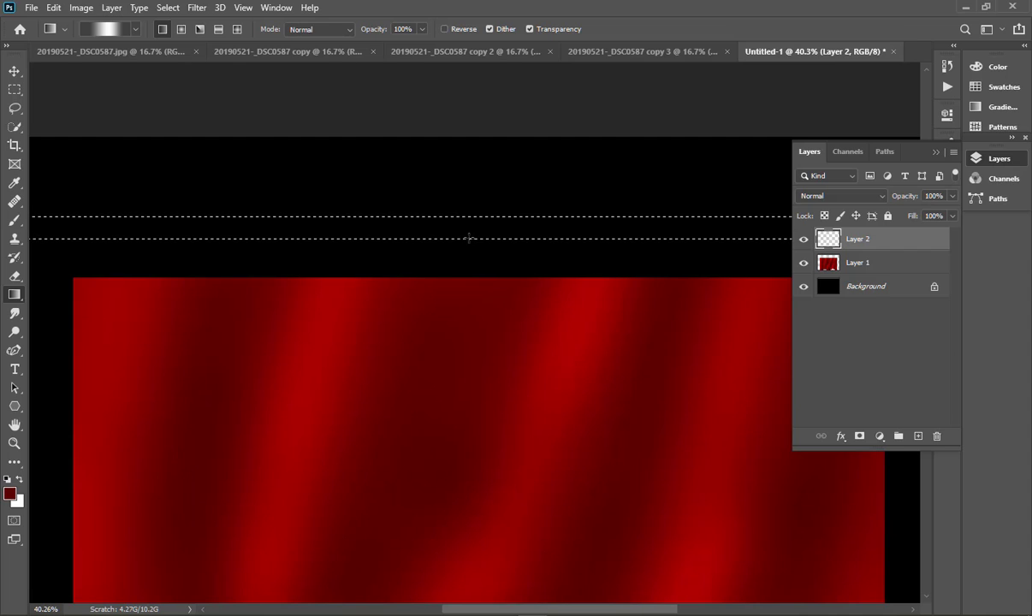
pyautogui.moveTo(468, 237); pyautogui.dragTo(470, 216)
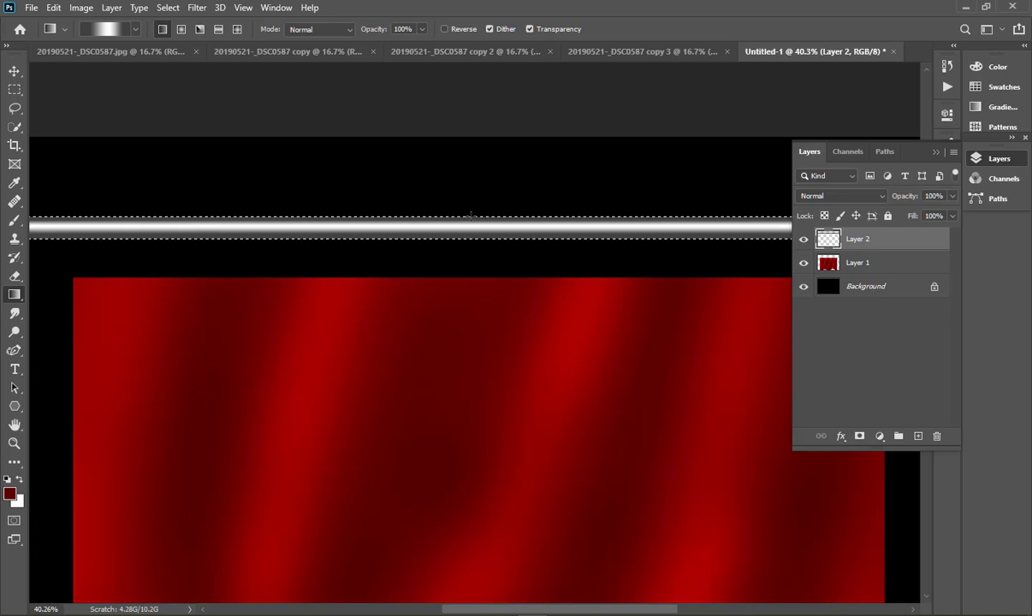
# Step: Deselect the metallic rod and move it down closer to the fabric's upper edge
pyautogui.hotkey('ctrl', 'd')
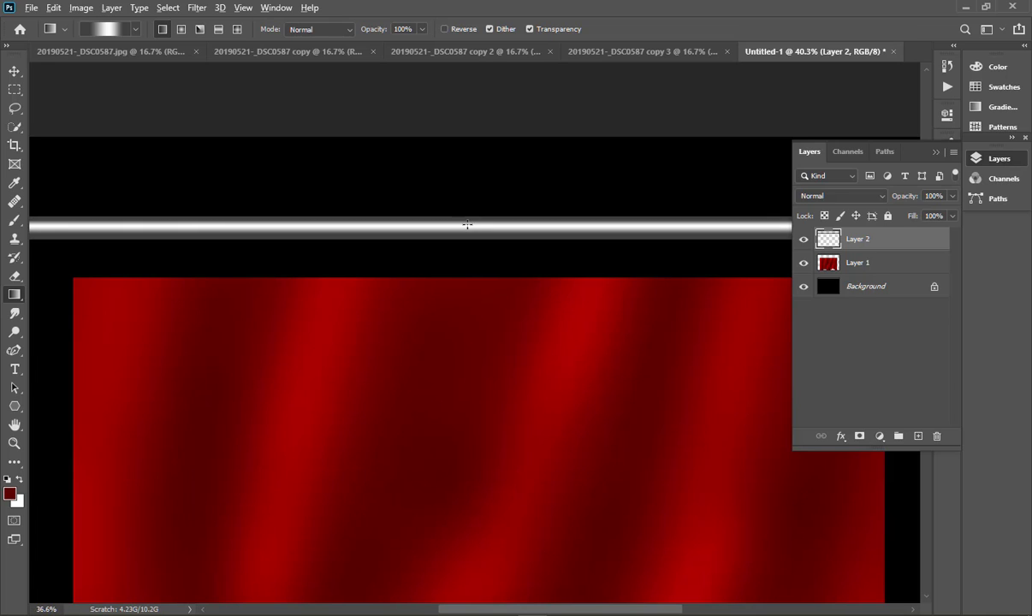
pyautogui.hotkey('ctrl', '-')
pyautogui.hotkey('ctrl', '-')
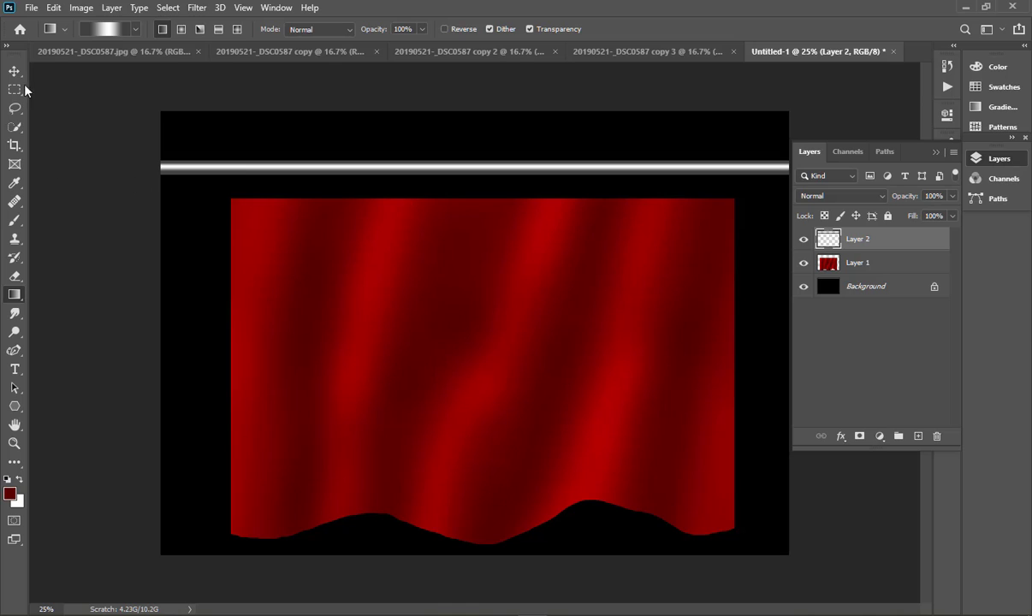
pyautogui.click(14, 72)
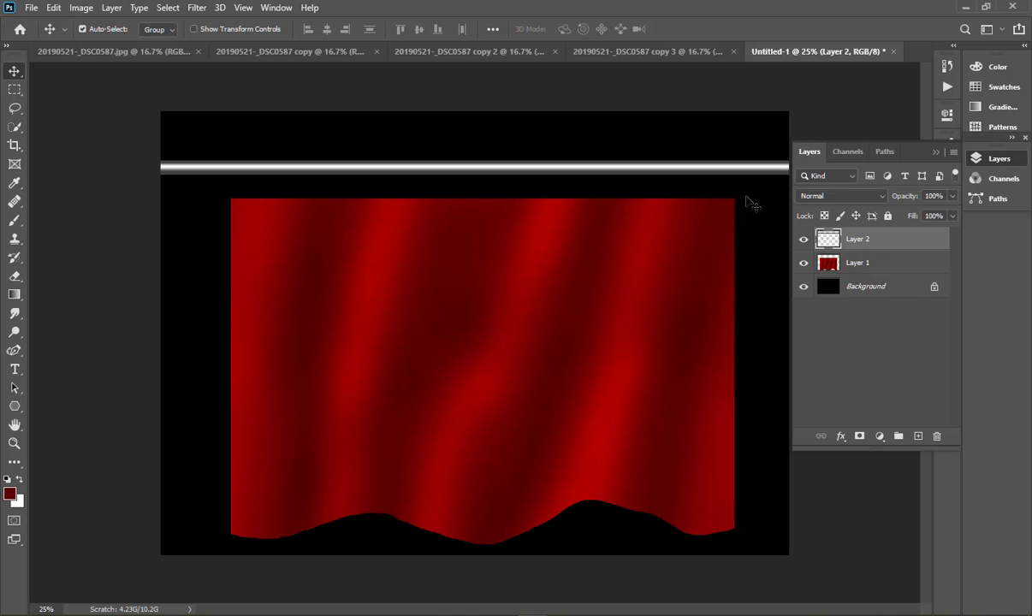
pyautogui.press('Down')
pyautogui.press('Down')
pyautogui.press('Down')
pyautogui.press('Down')
pyautogui.press('Down')
pyautogui.press('Down')
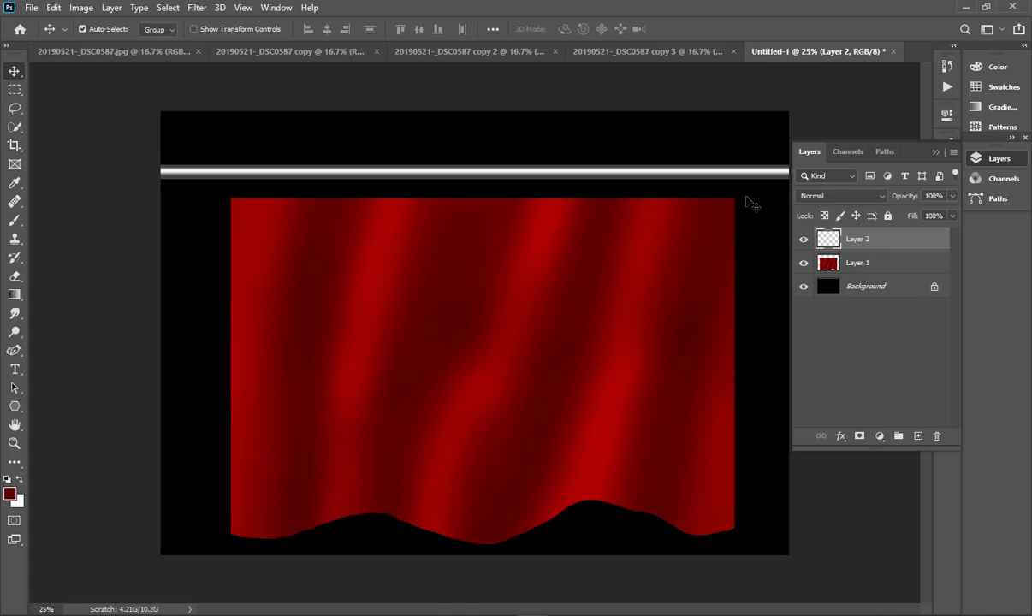
pyautogui.press('Down')
pyautogui.press('Down')
pyautogui.press('Down')
pyautogui.press('Down')
pyautogui.press('Down')
pyautogui.press('Down')
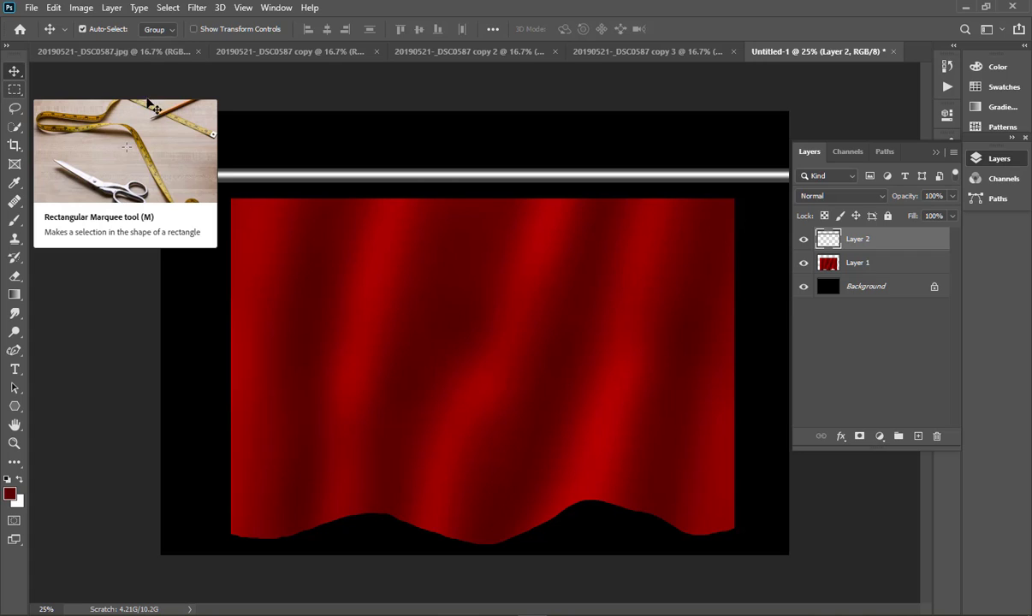
pyautogui.hotkey('shift', 'Down')
pyautogui.hotkey('shift', 'Down')
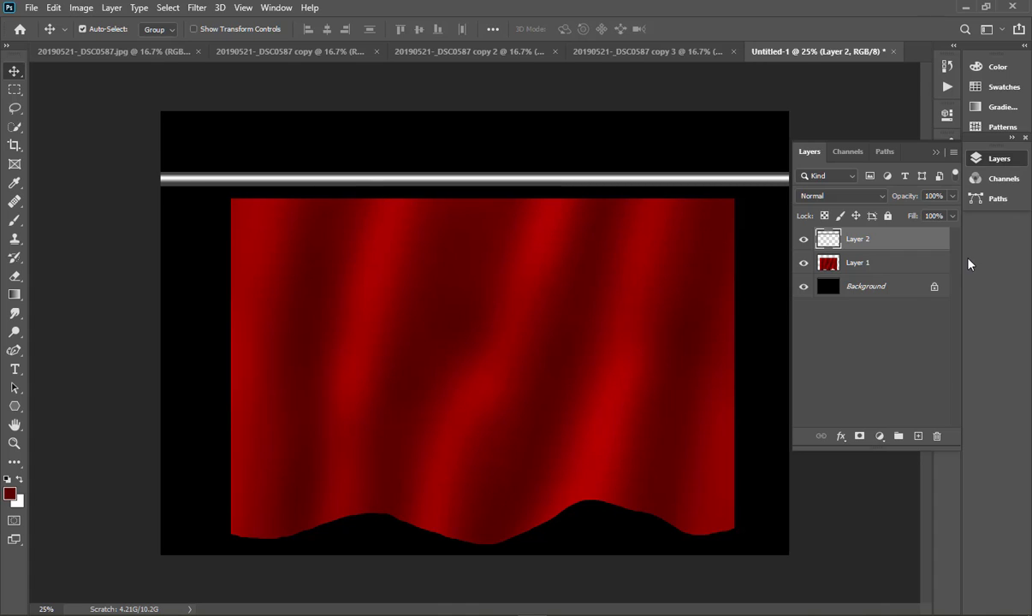
# Step: On a new layer, draw a narrow vertical rectangle from the rod onto the fabric's upper-left corner and fill it with the dark red foreground colour
pyautogui.click(918, 438)
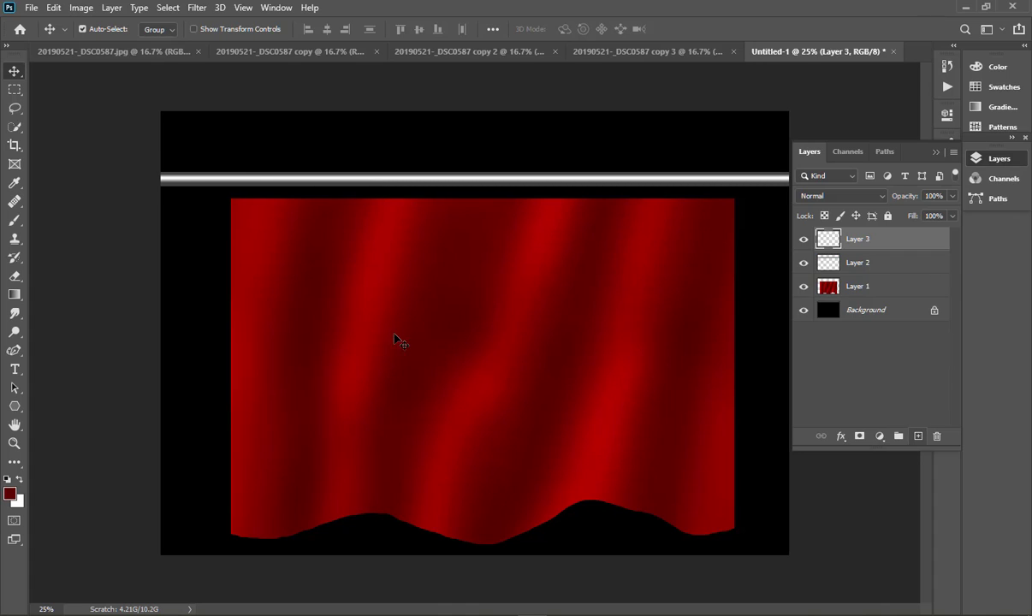
pyautogui.click(12, 91)
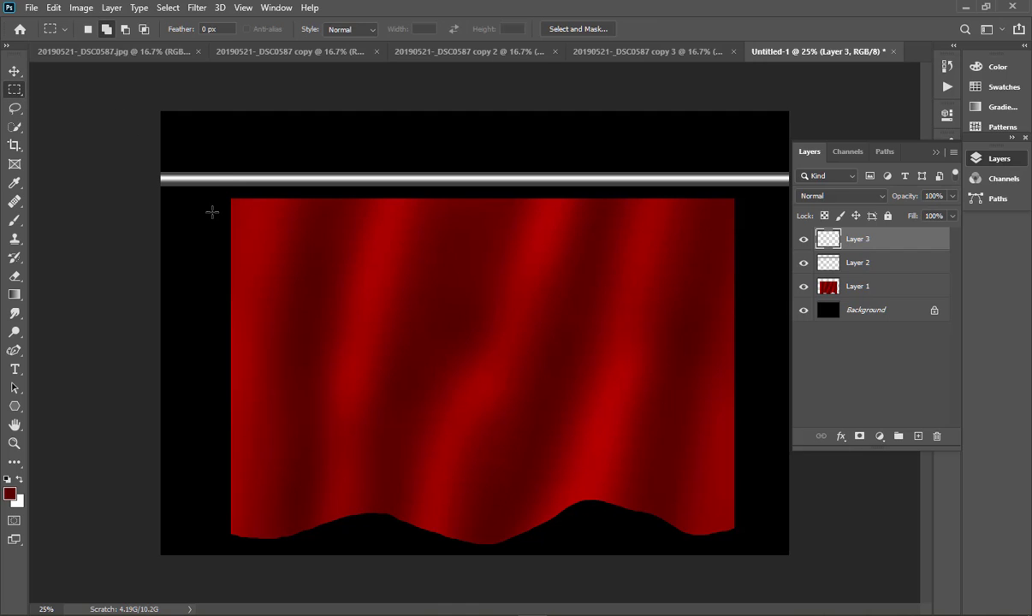
pyautogui.scroll(4, 218, 168)
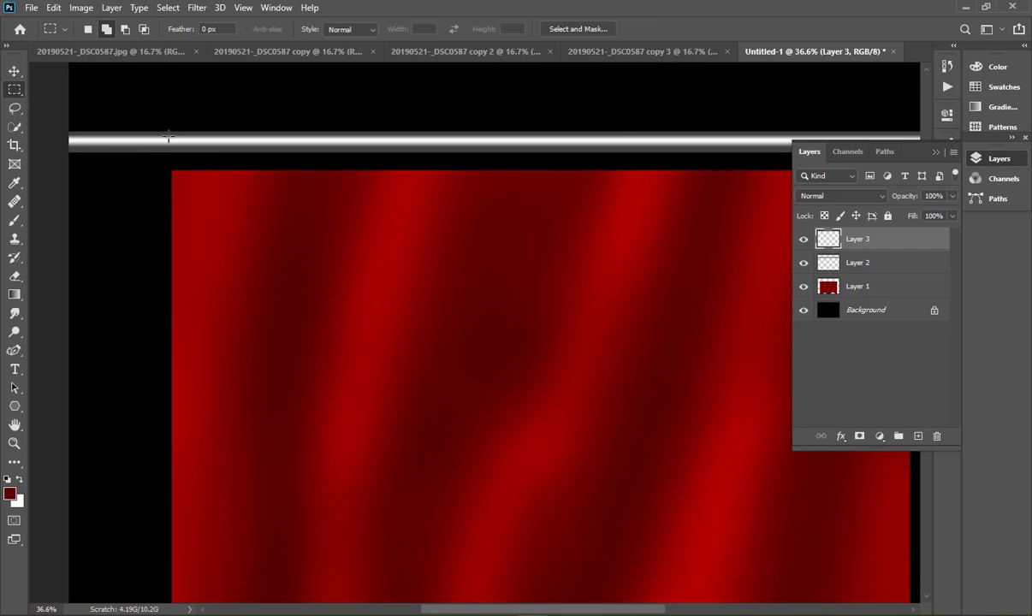
pyautogui.moveTo(170, 132); pyautogui.dragTo(187, 201)
pyautogui.hotkey('alt', 'Delete')
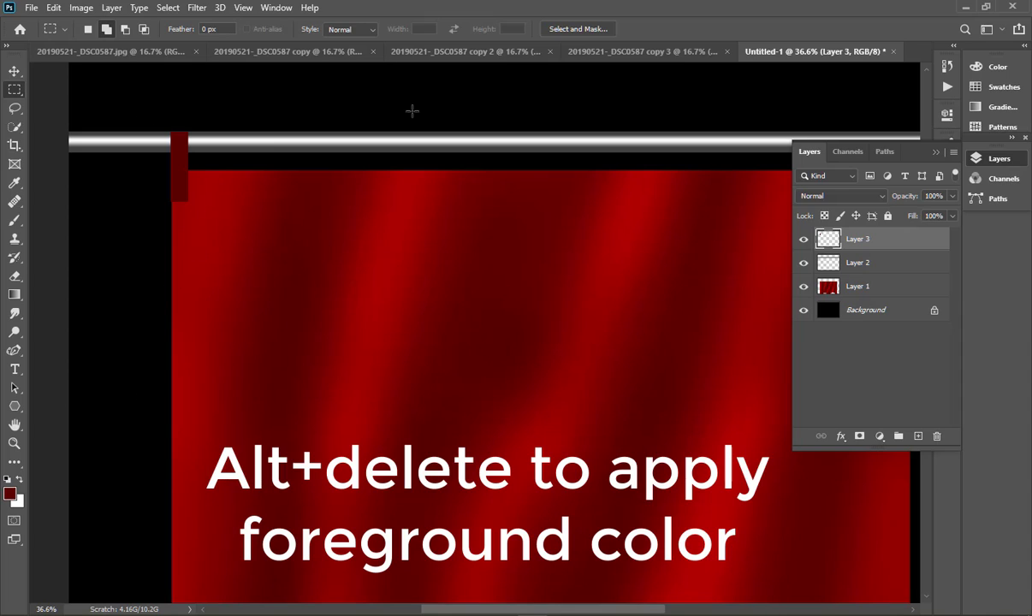
# Step: Set the Dodge tool to a 62 px brush and 33% exposure for midtones
pyautogui.click(13, 333)
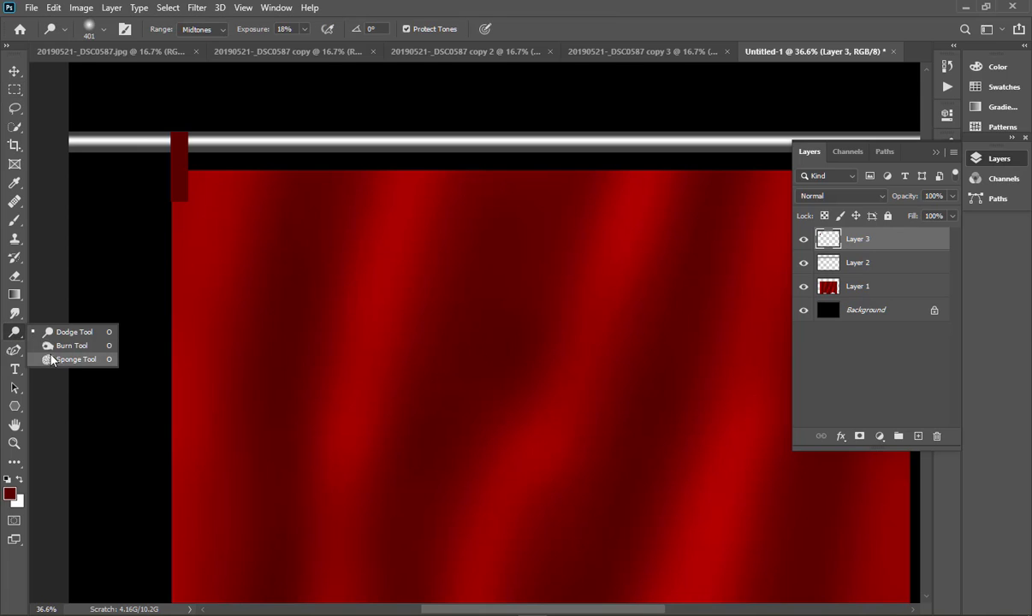
pyautogui.click(70, 333)
pyautogui.rightClick(276, 243)
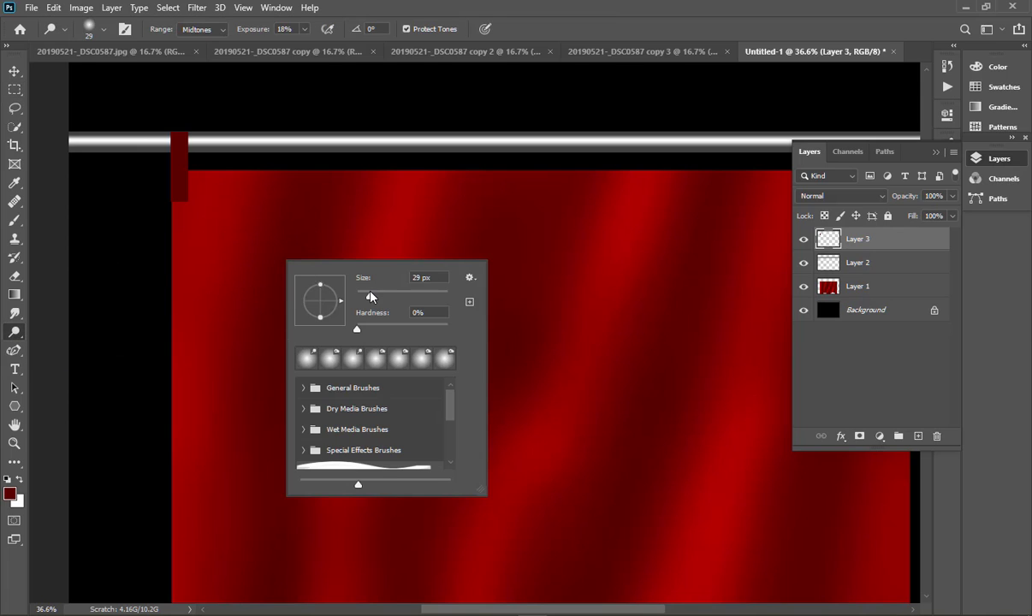
pyautogui.moveTo(370, 297); pyautogui.dragTo(368, 297)
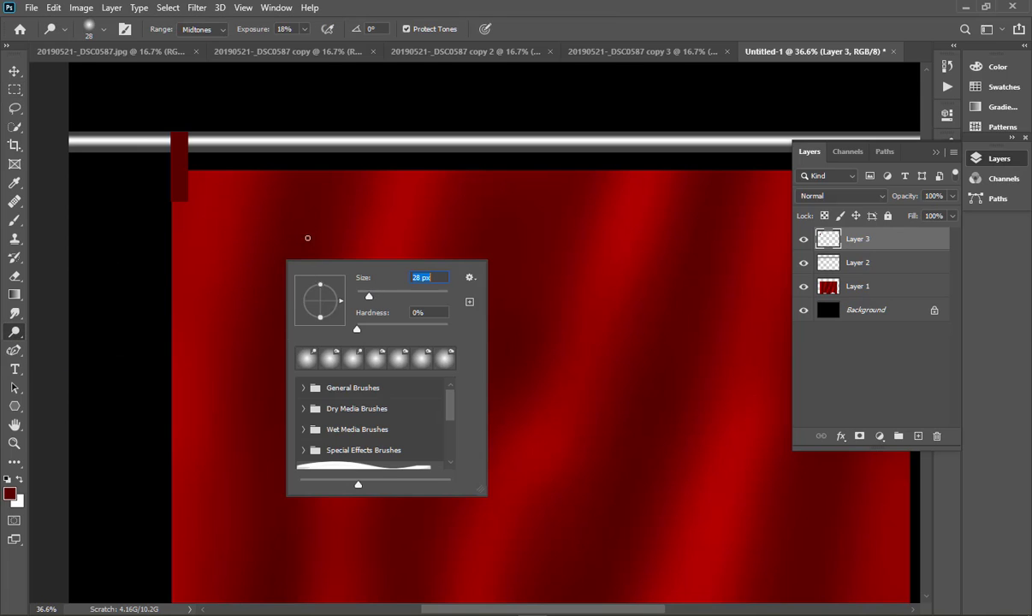
pyautogui.click(378, 294)
pyautogui.click(385, 296)
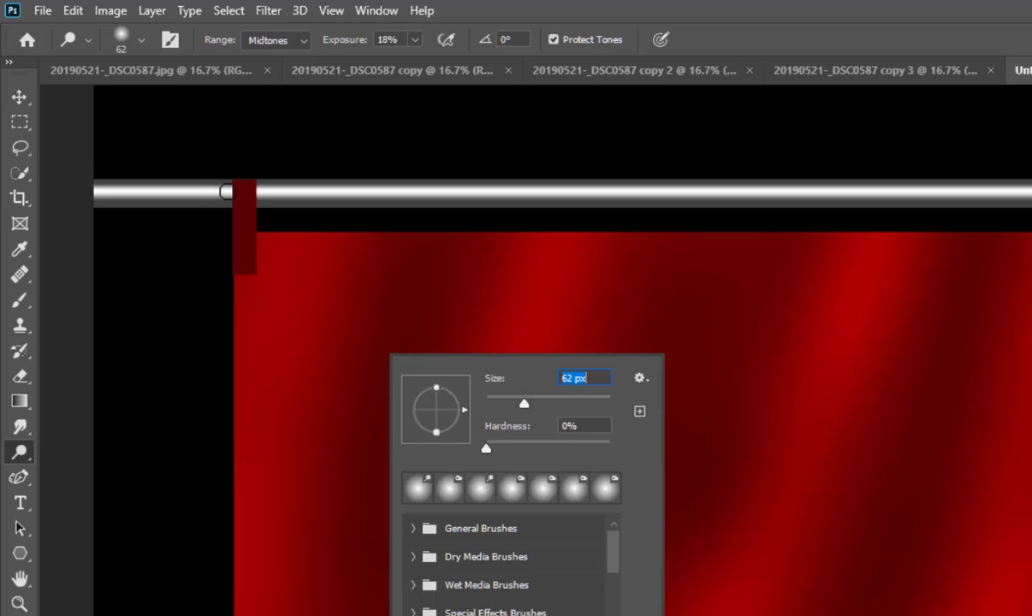
pyautogui.press('Return')
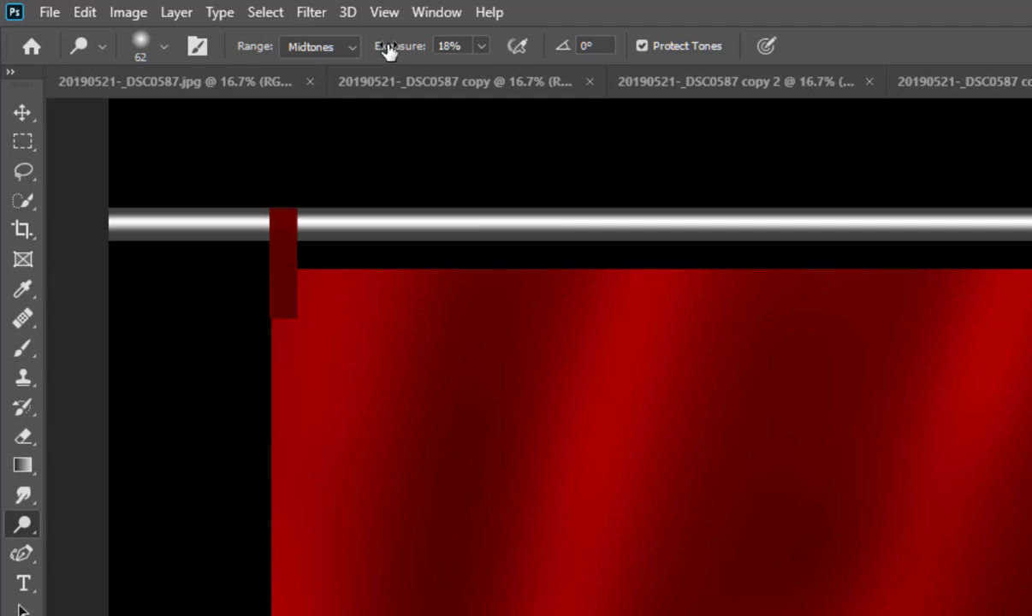
pyautogui.moveTo(387, 50); pyautogui.dragTo(403, 50)
# Step: Shade the strap with a bright highlight over the rod and a dark area below it, and blend its lower end into the fabric
pyautogui.scroll(2, 217, 230)
pyautogui.moveTo(329, 223)
pyautogui.mouseDown()
pyautogui.moveTo(356, 221)
pyautogui.moveTo(264, 225)
pyautogui.moveTo(371, 220)
pyautogui.moveTo(272, 226)
pyautogui.moveTo(323, 223)
pyautogui.moveTo(298, 210)
pyautogui.moveTo(391, 203)
pyautogui.moveTo(269, 224)
pyautogui.moveTo(338, 217)
pyautogui.mouseUp()
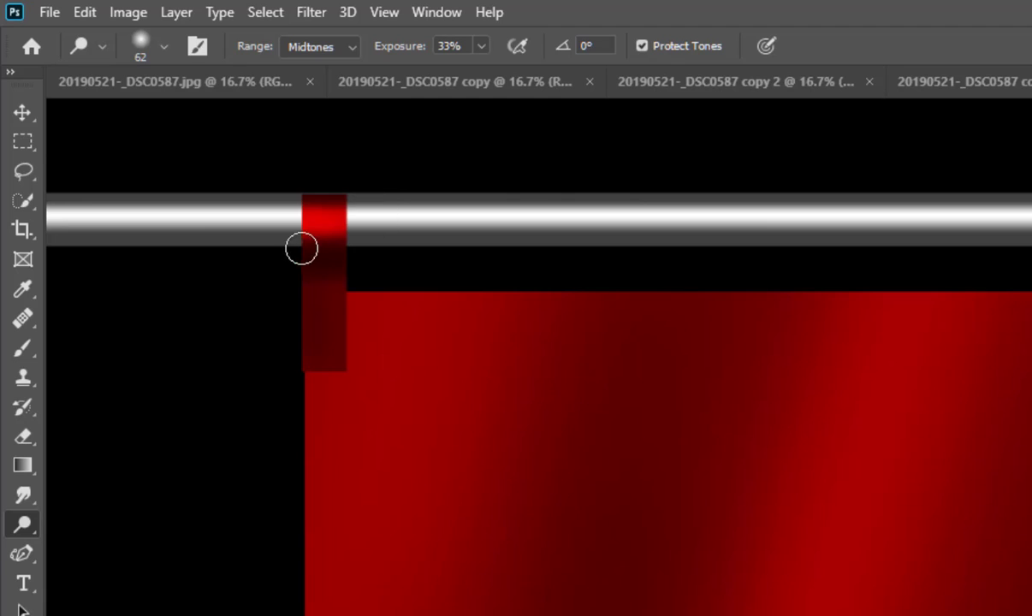
pyautogui.scroll(-2, 353, 253)
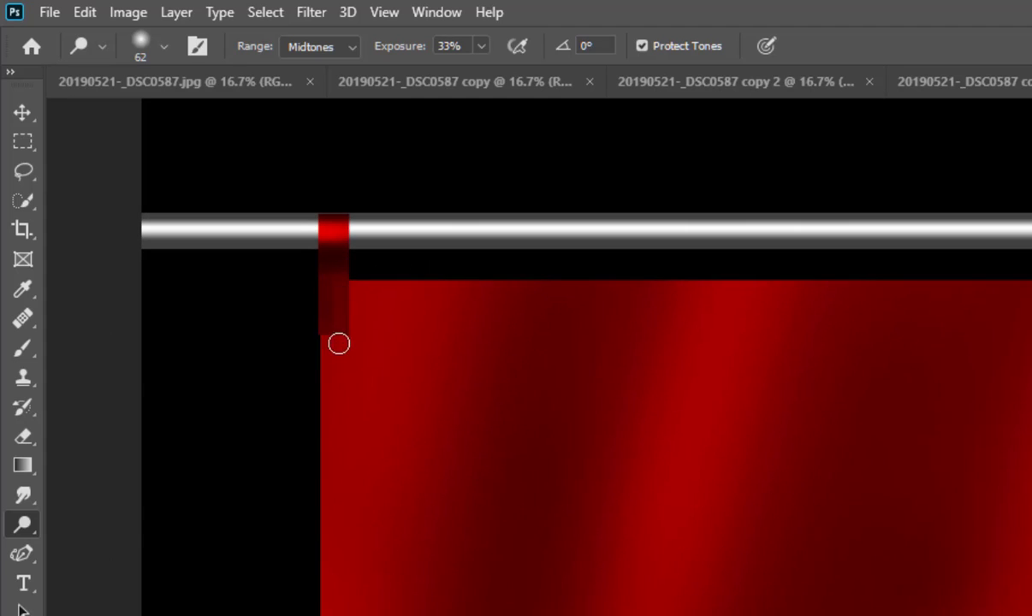
pyautogui.moveTo(329, 342)
pyautogui.mouseDown()
pyautogui.moveTo(369, 293)
pyautogui.moveTo(346, 331)
pyautogui.moveTo(347, 305)
pyautogui.moveTo(334, 353)
pyautogui.moveTo(321, 308)
pyautogui.moveTo(314, 365)
pyautogui.moveTo(338, 302)
pyautogui.moveTo(341, 372)
pyautogui.moveTo(361, 315)
pyautogui.moveTo(348, 315)
pyautogui.moveTo(347, 383)
pyautogui.moveTo(358, 325)
pyautogui.moveTo(327, 318)
pyautogui.moveTo(326, 284)
pyautogui.moveTo(313, 394)
pyautogui.moveTo(333, 337)
pyautogui.moveTo(333, 311)
pyautogui.moveTo(288, 442)
pyautogui.mouseUp()
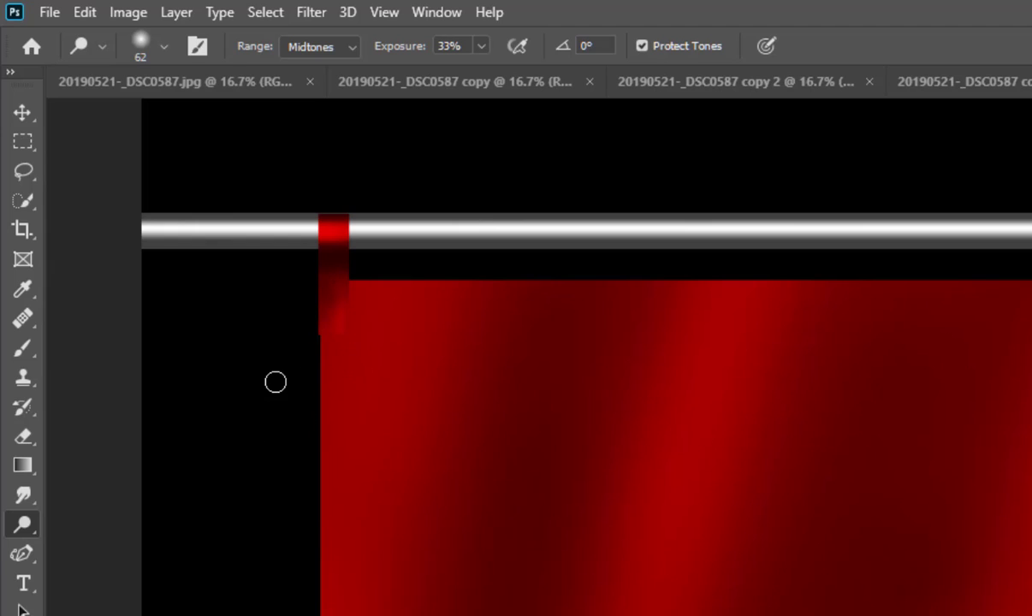
# Step: Duplicate the strap layer and transform the copy horizontally along the rod to X 870.95 px
pyautogui.scroll(-2, 570, 297)
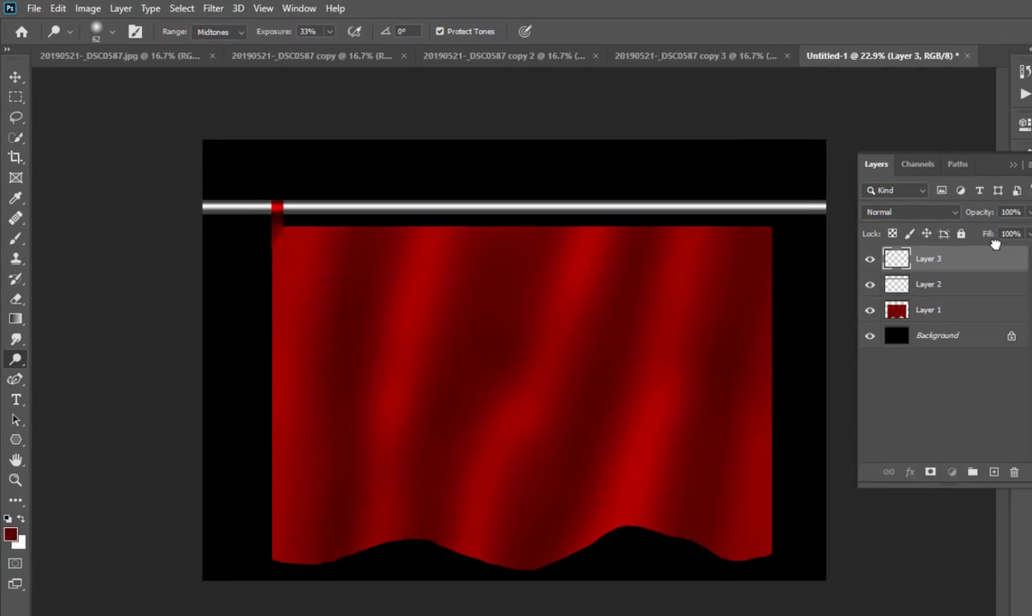
pyautogui.moveTo(906, 238); pyautogui.dragTo(918, 436)
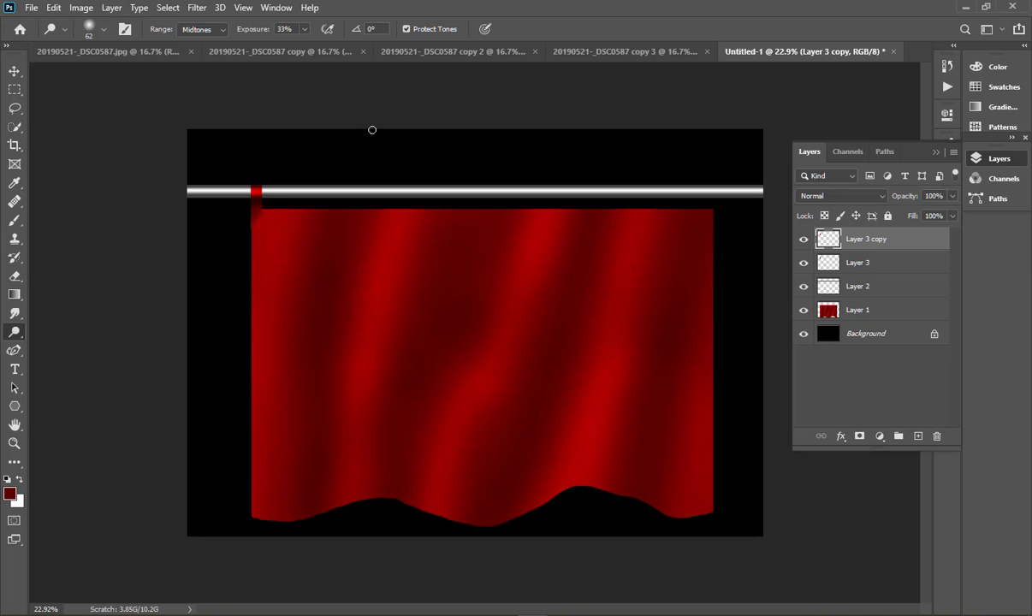
pyautogui.hotkey('ctrl', 't')
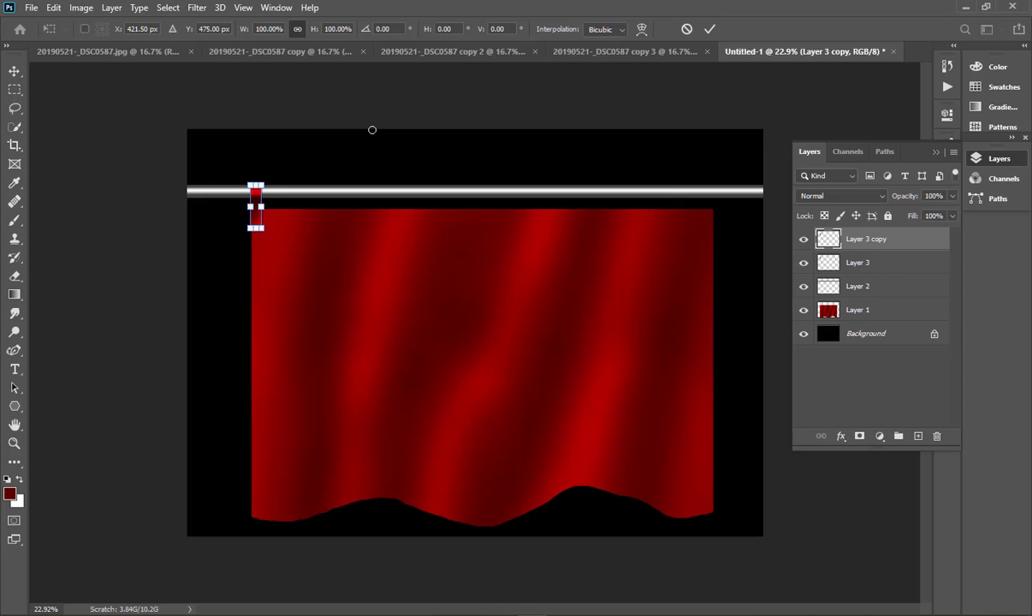
pyautogui.press('Right')
pyautogui.press('Right')
pyautogui.press('Right')
pyautogui.press('Right')
pyautogui.press('Right')
pyautogui.press('Right')
pyautogui.press('Right')
pyautogui.press('Right')
pyautogui.press('Right')
pyautogui.press('Right')
pyautogui.press('Right')
pyautogui.press('Right')
pyautogui.press('Right')
pyautogui.press('Right')
pyautogui.press('Right')
pyautogui.press('Right')
pyautogui.press('Right')
pyautogui.press('Right')
pyautogui.press('Right')
pyautogui.press('Right')
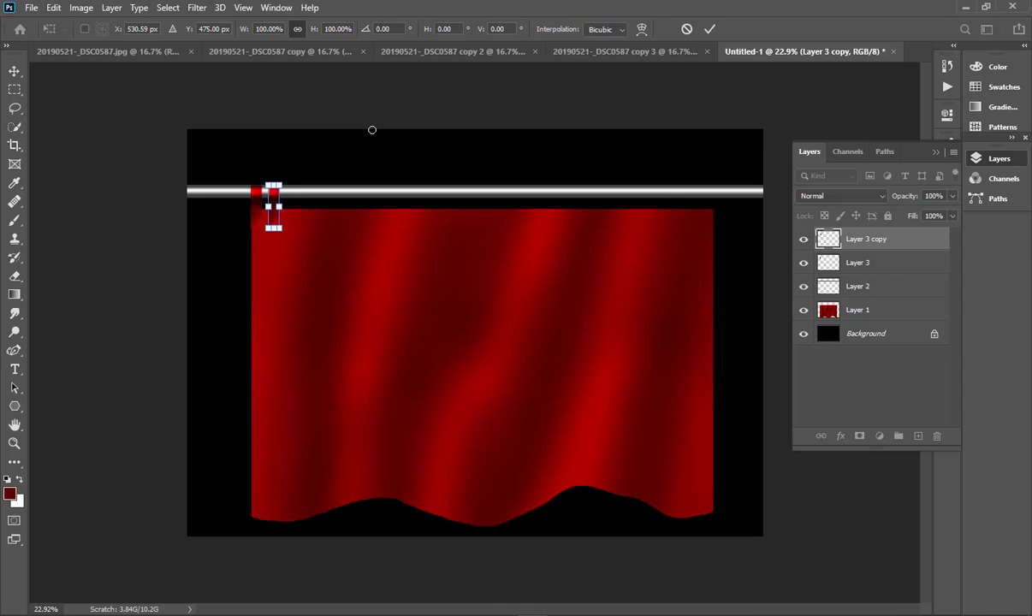
pyautogui.press('Right')
pyautogui.press('Right')
pyautogui.press('Right')
pyautogui.press('Right')
pyautogui.press('Right')
pyautogui.press('Right')
pyautogui.press('Right')
pyautogui.press('Right')
pyautogui.press('Right')
pyautogui.press('Right')
pyautogui.press('Right')
pyautogui.press('Right')
pyautogui.press('Right')
pyautogui.press('Right')
pyautogui.press('Right')
pyautogui.press('Right')
pyautogui.press('Right')
pyautogui.press('Right')
pyautogui.press('Right')
pyautogui.press('Right')
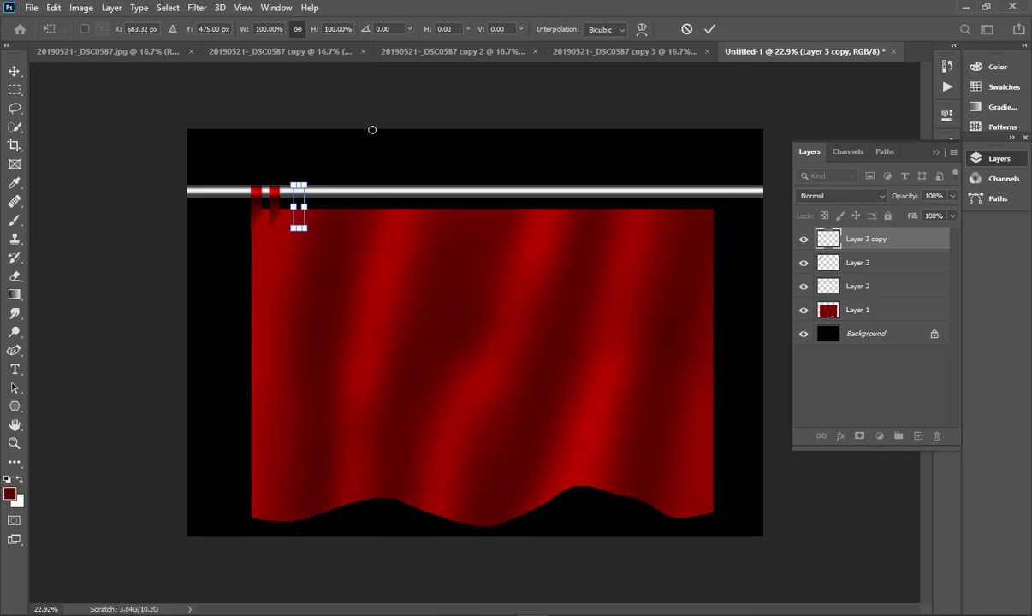
pyautogui.press('Right')
pyautogui.press('Right')
pyautogui.press('Right')
pyautogui.press('Right')
pyautogui.press('Right')
pyautogui.press('Right')
pyautogui.press('Right')
pyautogui.press('Right')
pyautogui.press('Right')
pyautogui.press('Right')
pyautogui.press('Right')
pyautogui.press('Right')
pyautogui.press('Right')
pyautogui.press('Right')
pyautogui.press('Right')
pyautogui.press('Right')
pyautogui.press('Right')
pyautogui.press('Right')
pyautogui.press('Right')
pyautogui.press('Right')
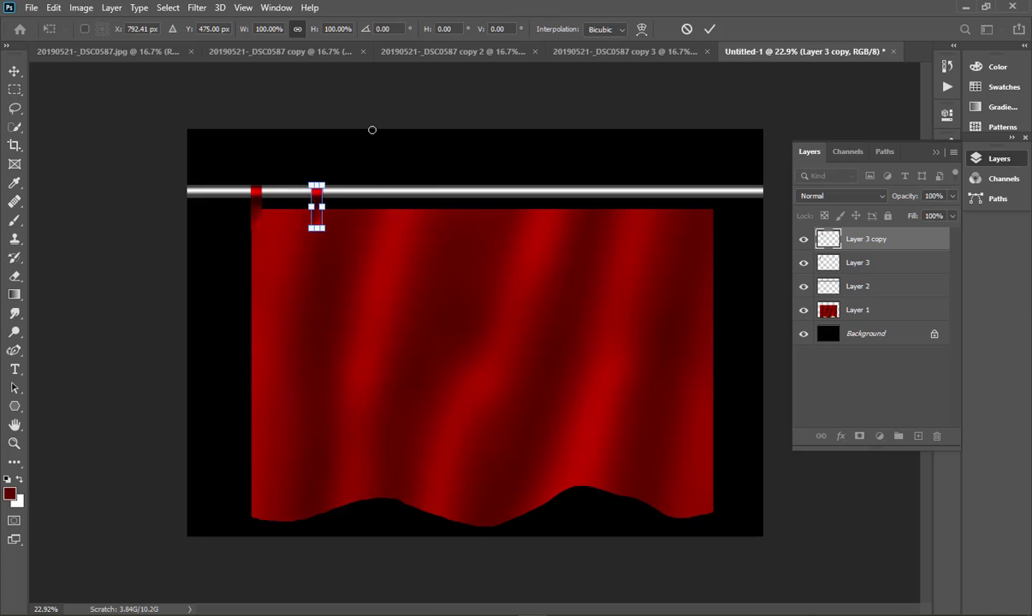
pyautogui.press('Right')
pyautogui.press('Right')
pyautogui.press('Right')
pyautogui.press('Right')
pyautogui.press('Right')
pyautogui.press('Right')
pyautogui.press('Right')
pyautogui.press('Right')
pyautogui.press('Right')
pyautogui.press('Right')
pyautogui.press('Right')
pyautogui.press('Right')
pyautogui.press('Right')
pyautogui.press('Right')
pyautogui.press('Right')
pyautogui.press('Right')
pyautogui.press('Right')
pyautogui.press('Right')
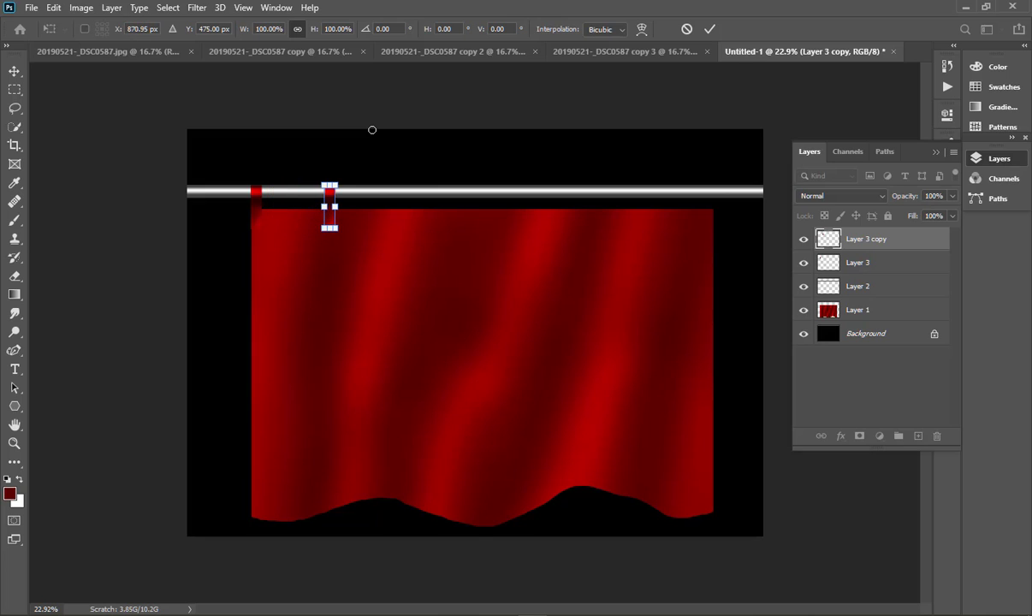
pyautogui.press('Return')
pyautogui.press('o')
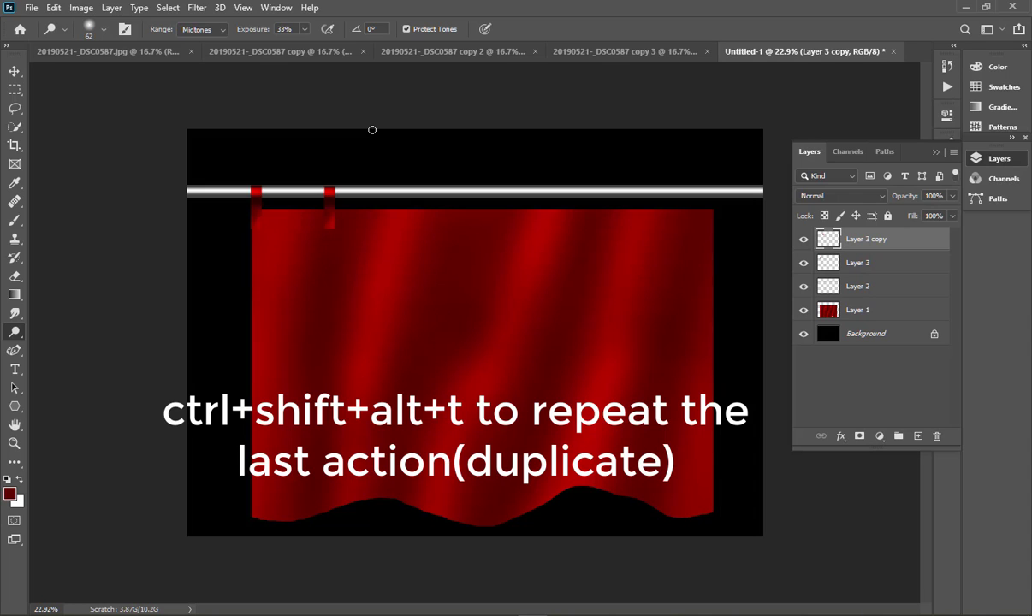
# Step: Repeat the duplicating transform to add five more evenly spaced straps along the rod
pyautogui.hotkey('ctrl', 'shift', 'alt', 't')
pyautogui.hotkey('ctrl', 'shift', 'alt', 't')
pyautogui.hotkey('ctrl', 'shift', 'alt', 't')
pyautogui.hotkey('ctrl', 'shift', 'alt', 't')
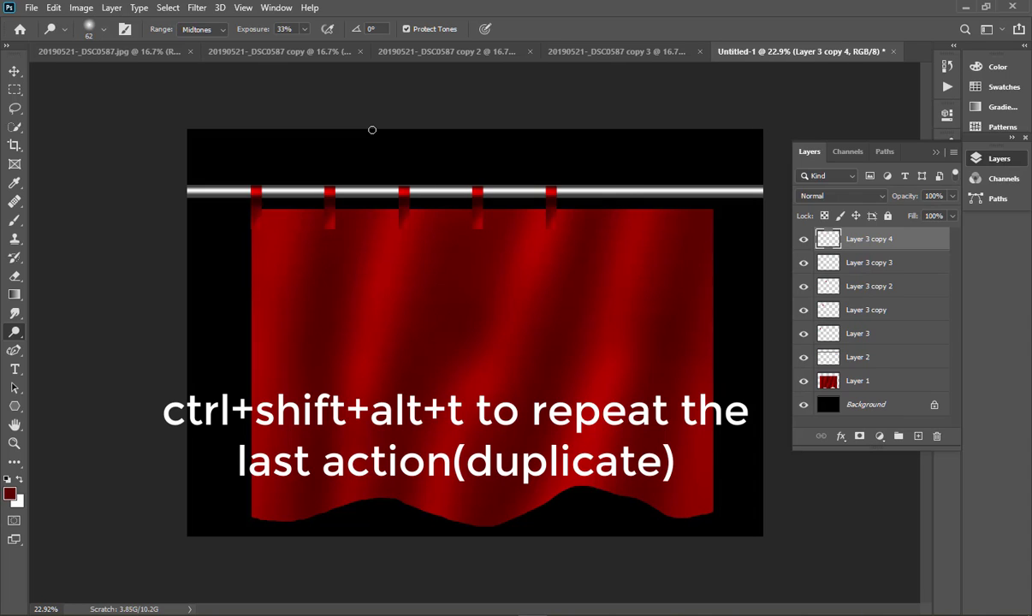
pyautogui.hotkey('ctrl', 'shift', 'alt', 't')
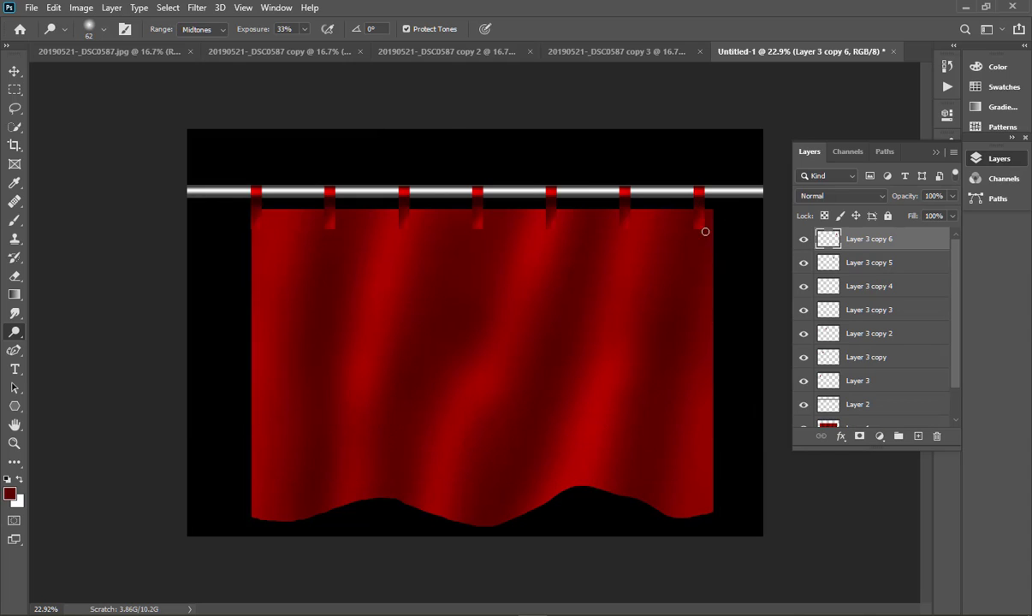
# Step: Move the last strap outward to sit near the fabric's upper-right corner
pyautogui.click(15, 71)
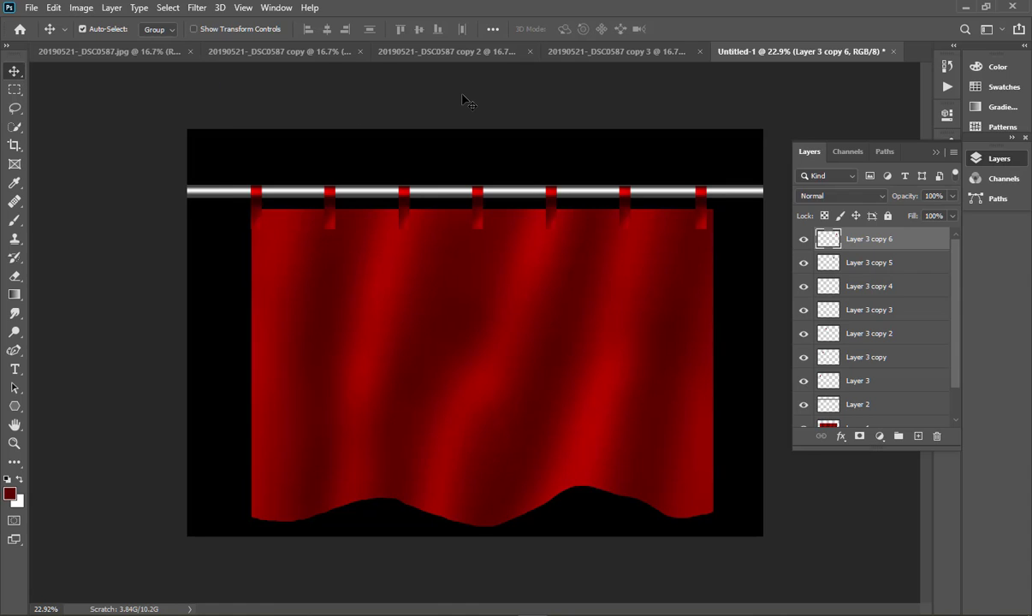
pyautogui.hotkey('shift', 'Right')
pyautogui.hotkey('shift', 'Right')
pyautogui.hotkey('shift', 'Right')
# Step: Blend the lower ends of the second, third and fourth straps into the fabric by dodging and burning each strap's layer
pyautogui.scroll(1, 471, 242)
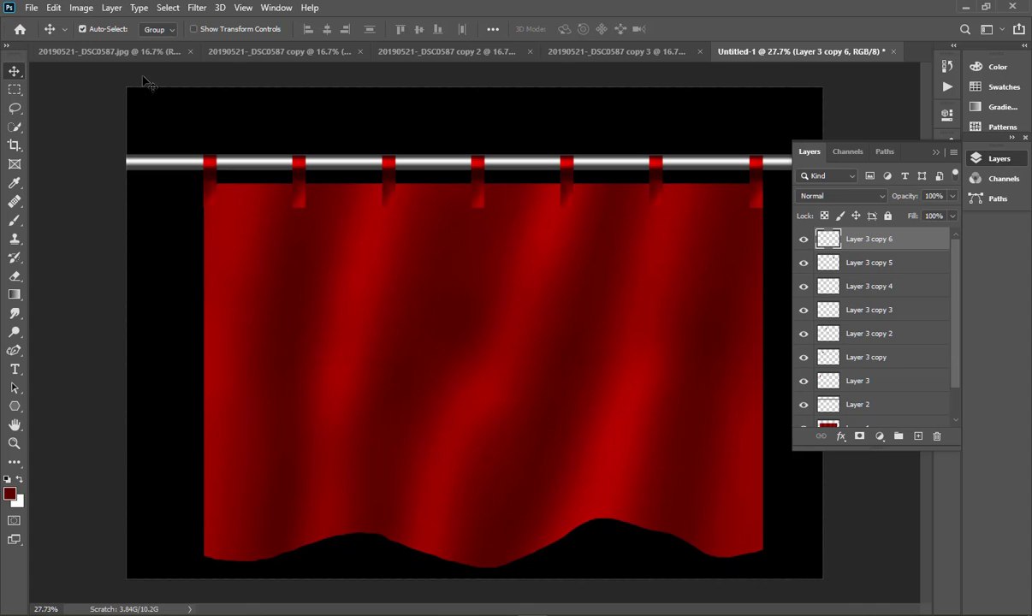
pyautogui.click(296, 195)
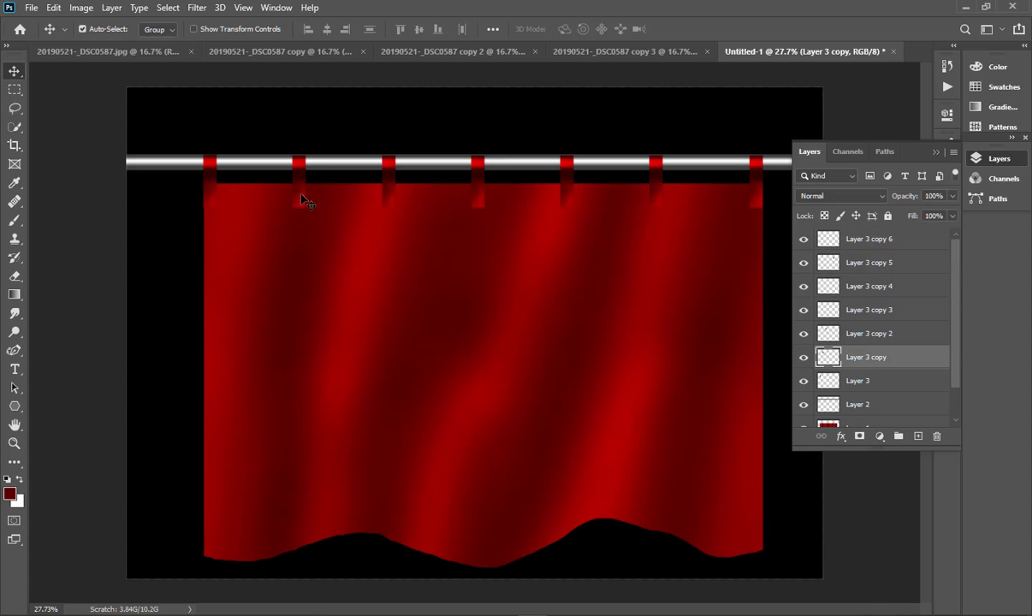
pyautogui.click(14, 331)
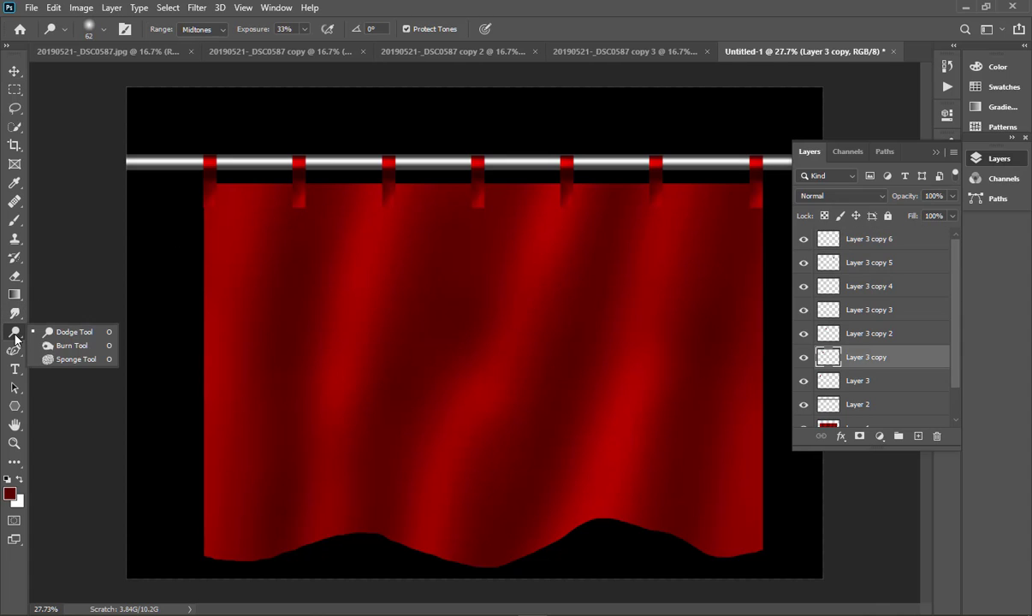
pyautogui.click(62, 334)
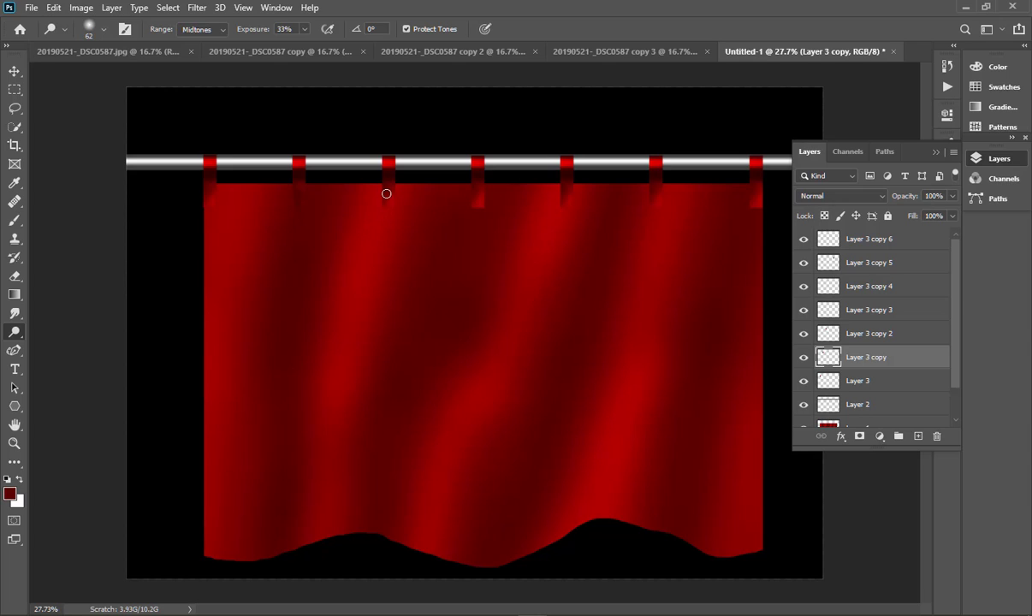
pyautogui.press('alt')
pyautogui.keyDown('ctrl'); pyautogui.click(389, 188); pyautogui.keyUp('ctrl')
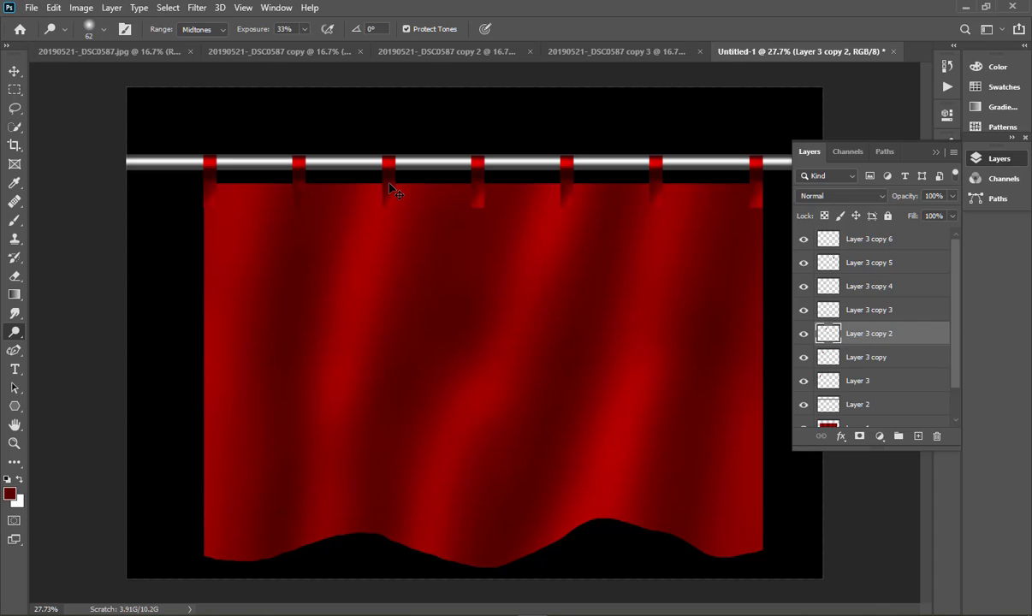
pyautogui.keyDown('ctrl'); pyautogui.click(481, 194); pyautogui.keyUp('ctrl')
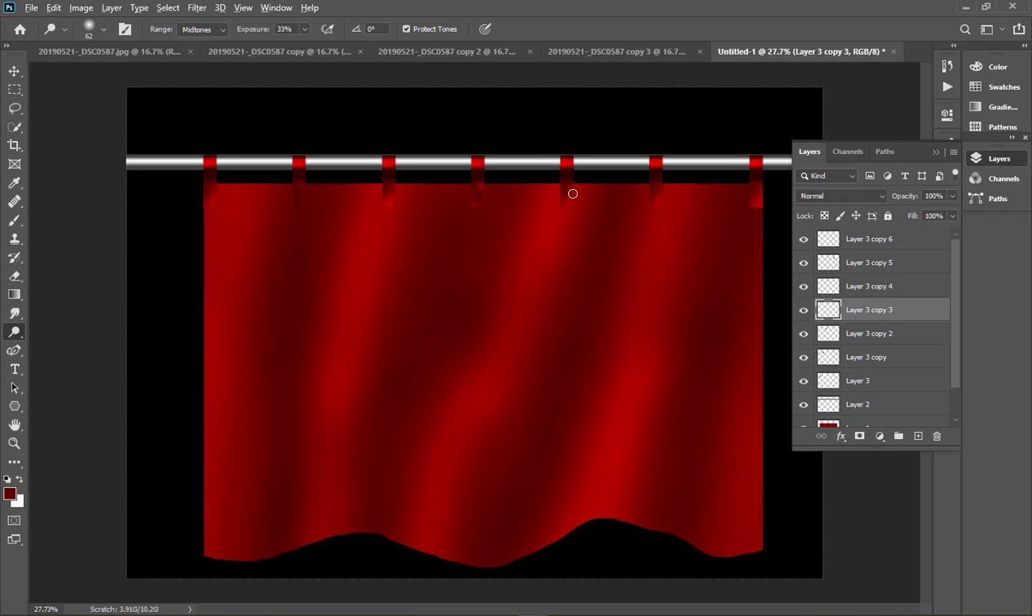
# Step: Blend the lower ends of the fifth, sixth and last straps into the fabric on their layers, and select the curtain fabric's layer
pyautogui.press('alt')
pyautogui.hotkey('alt', ']')
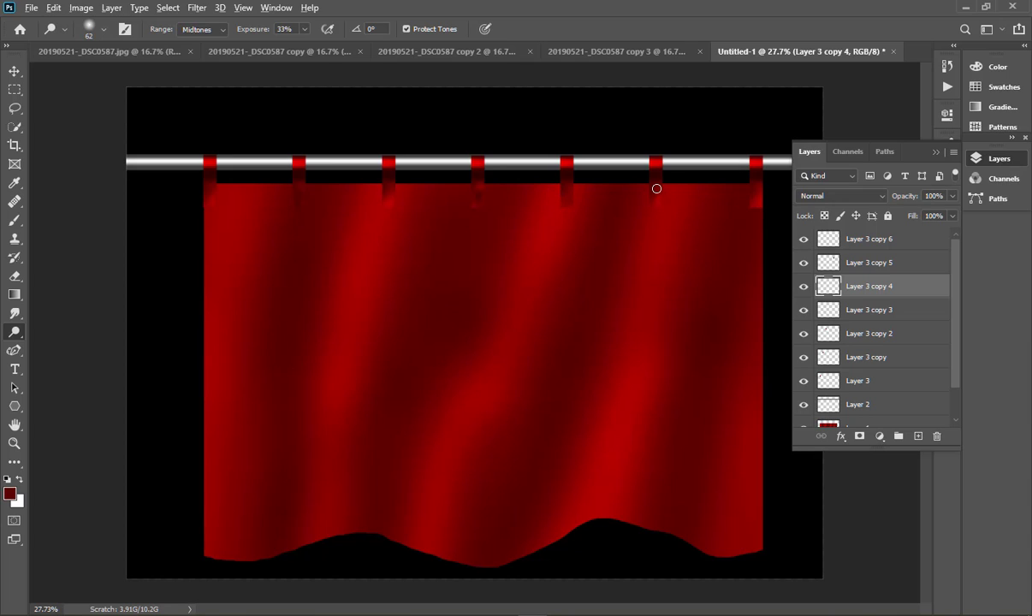
pyautogui.hotkey('alt', ']')
pyautogui.hotkey('alt', ']')
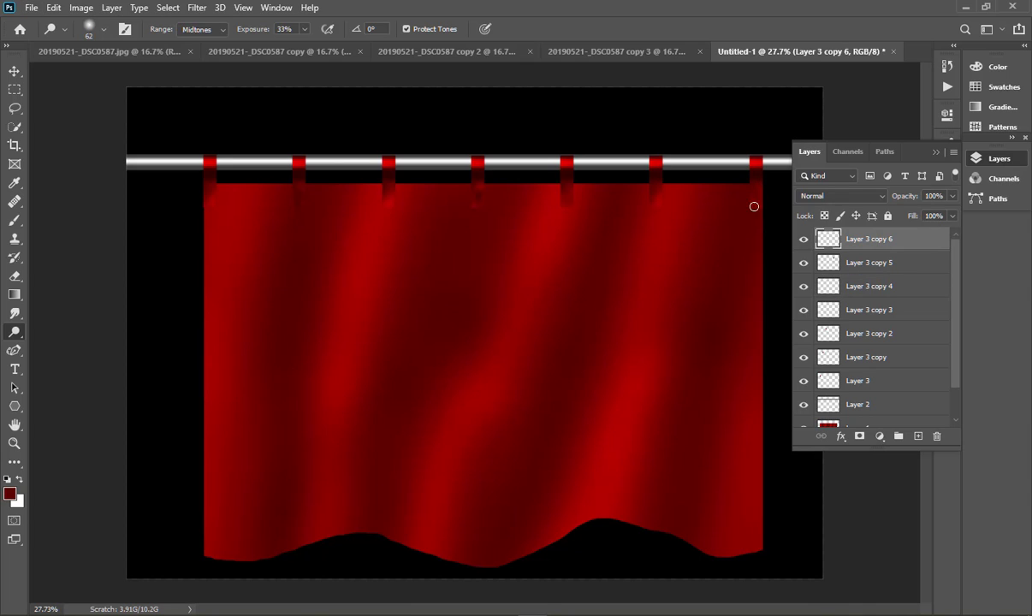
pyautogui.scroll(-2, 643, 208)
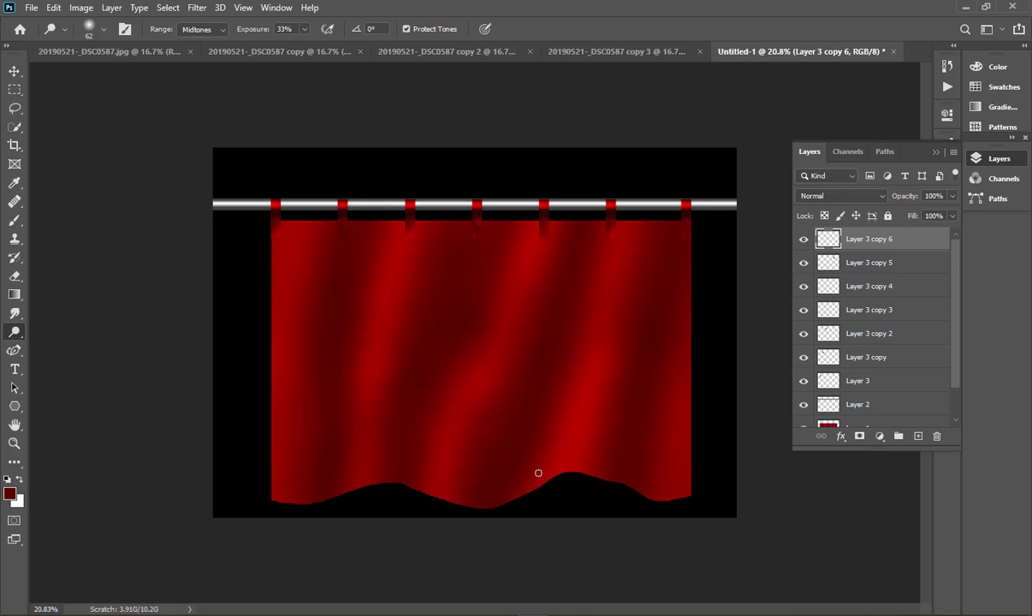
pyautogui.keyDown('ctrl'); pyautogui.click(455, 354); pyautogui.keyUp('ctrl')
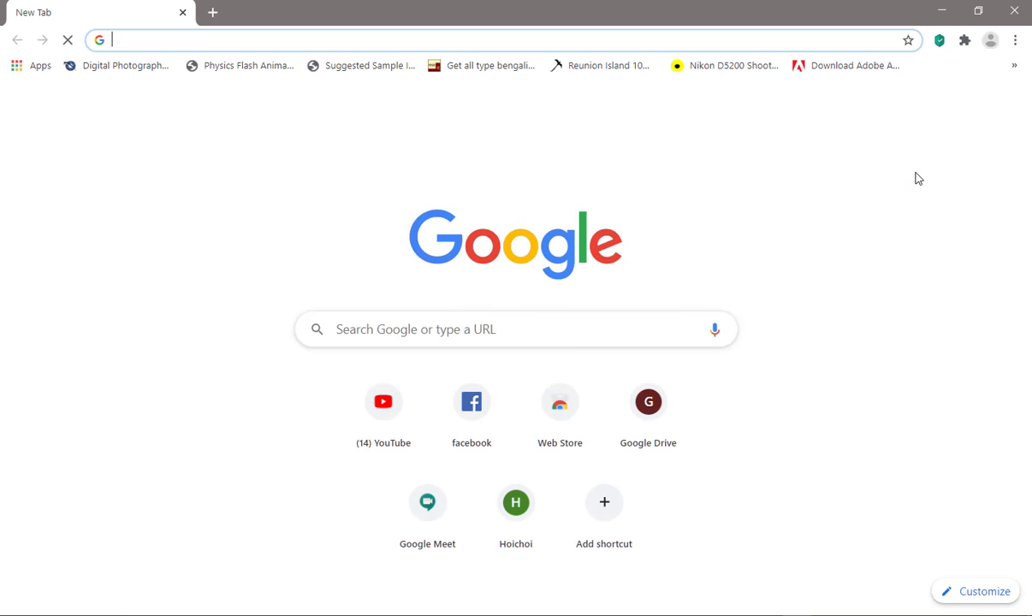
# Step: Switch to the Chrome browser, search Google Images for "flower texture" and browse the patterns
pyautogui.click(919, 108)
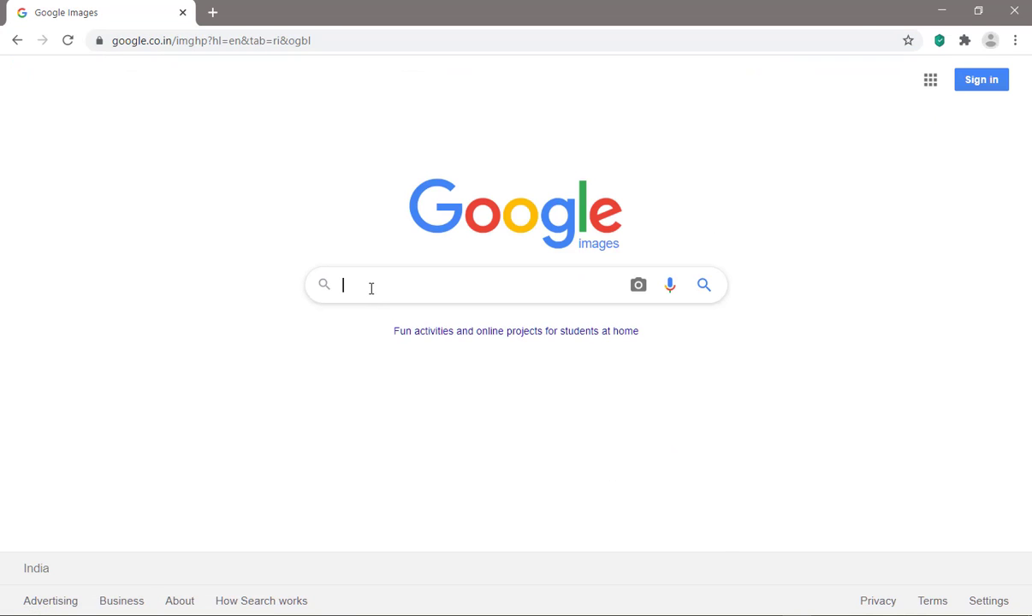
pyautogui.write('flower t')
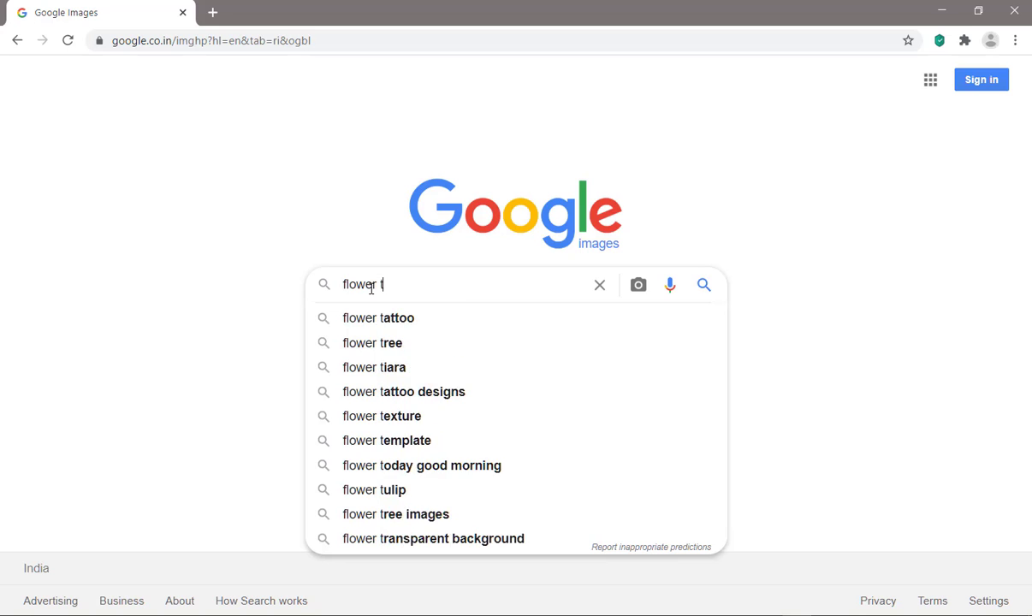
pyautogui.write('extgure')
pyautogui.press('Return')
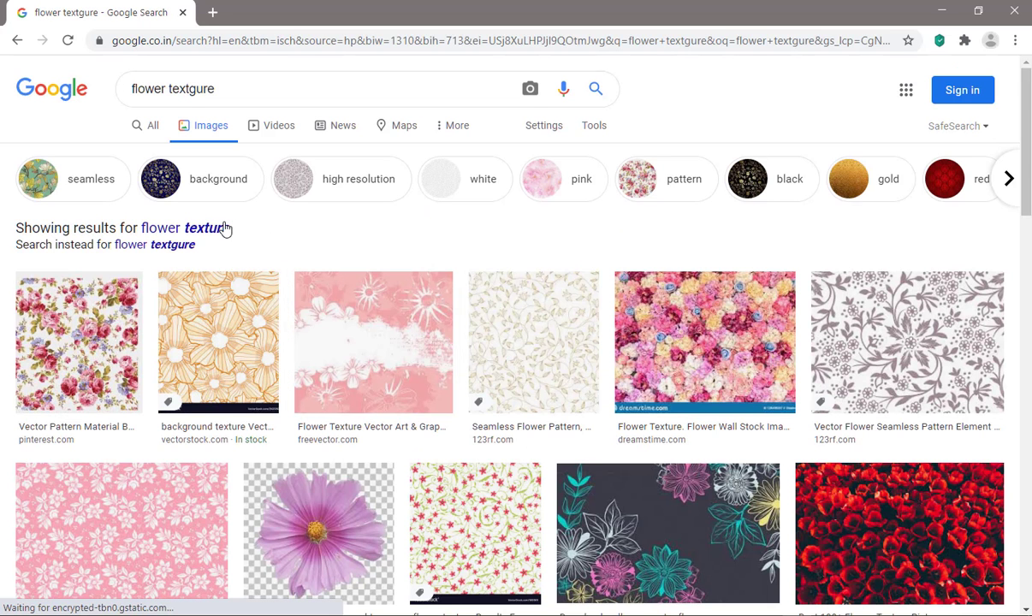
pyautogui.click(224, 228)
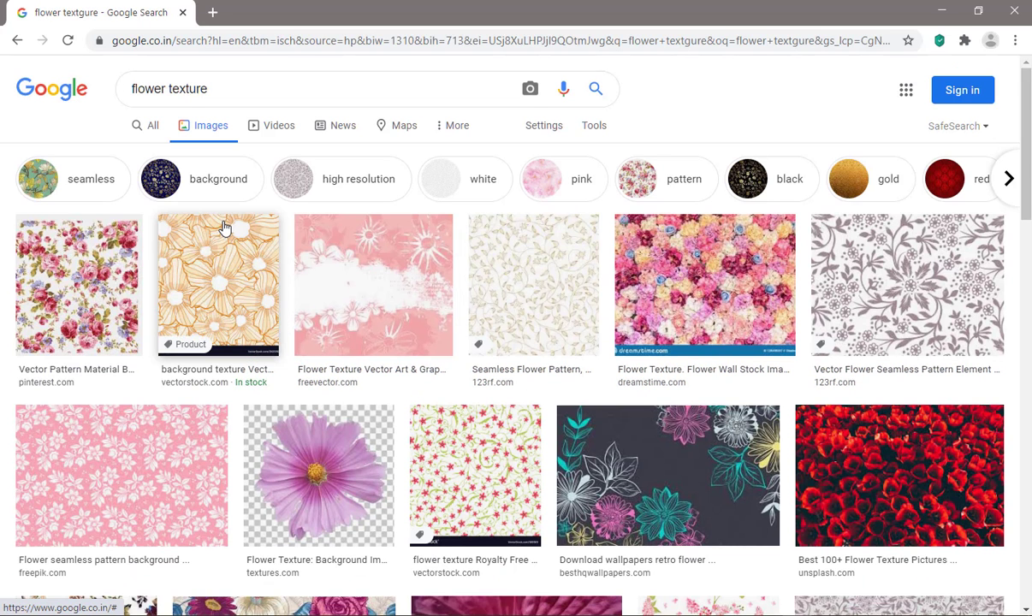
pyautogui.scroll(-2, 476, 328)
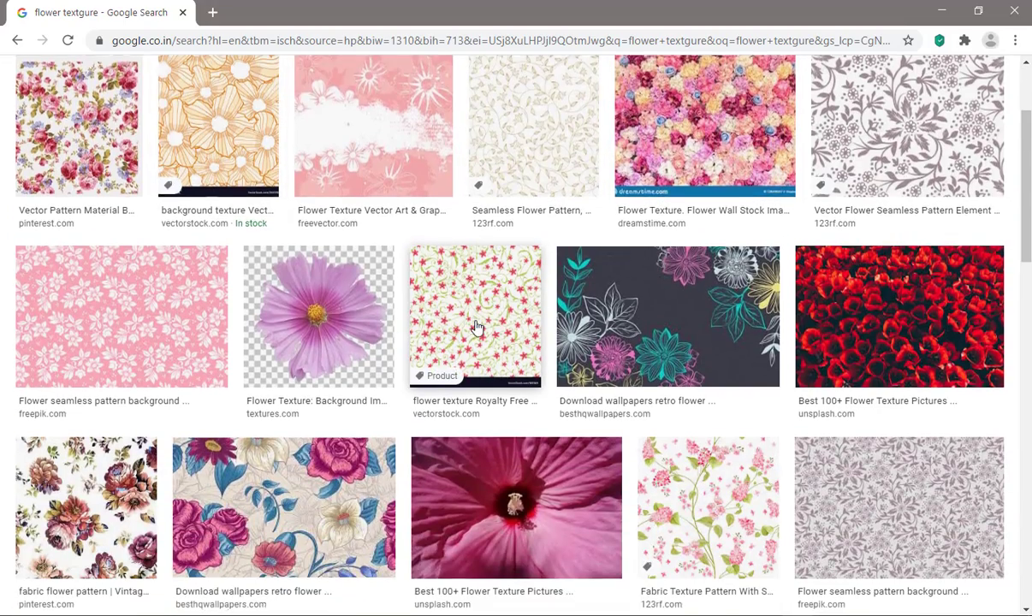
pyautogui.scroll(-5, 476, 327)
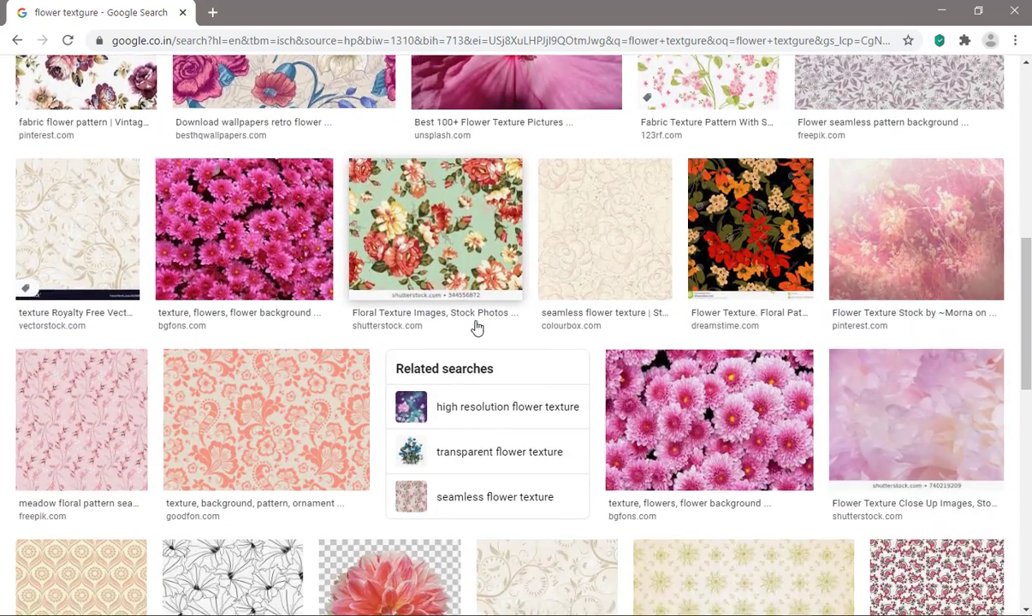
pyautogui.scroll(-3, 476, 328)
pyautogui.scroll(9, 457, 208)
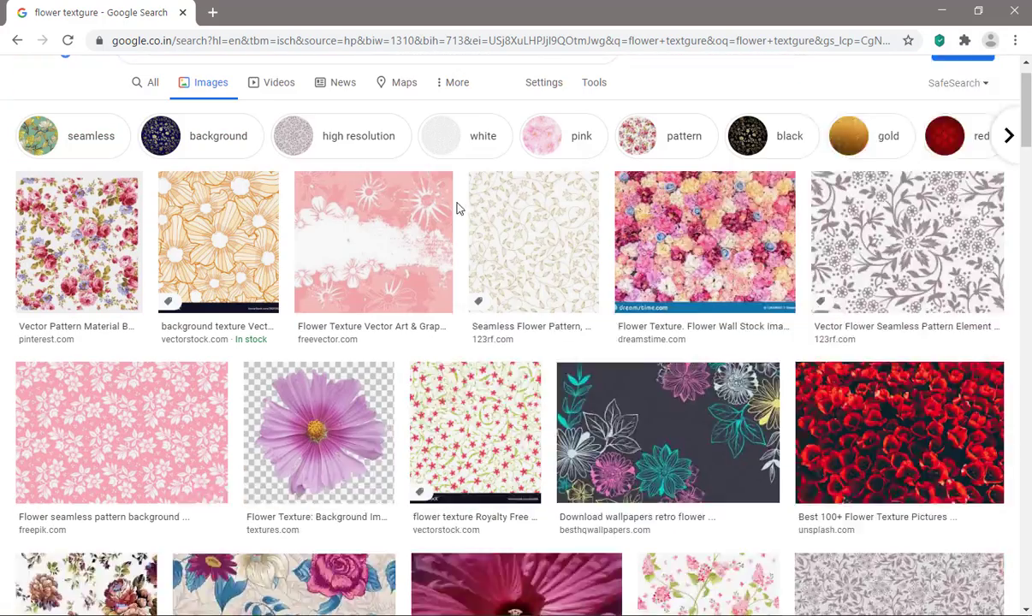
pyautogui.scroll(1, 458, 208)
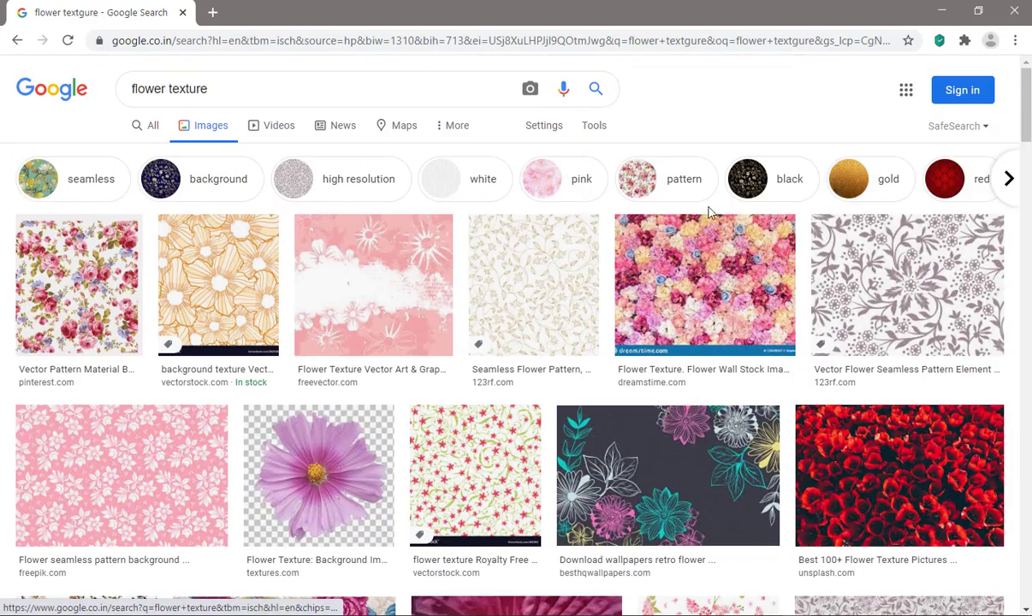
# Step: Refine the image search to "flower texture black and white" and look through the patterns
pyautogui.click(286, 89)
pyautogui.write('black')
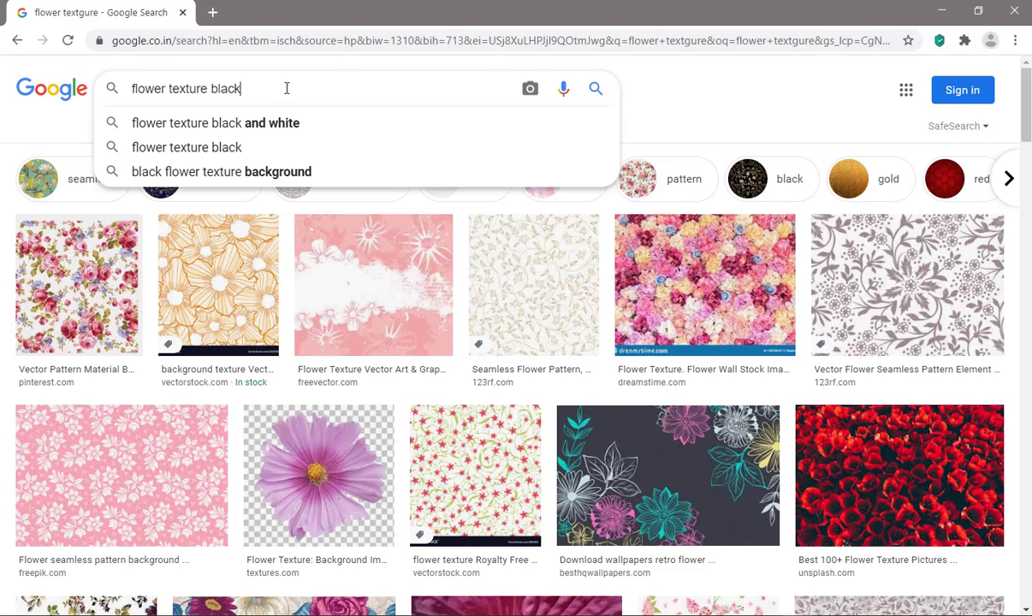
pyautogui.click(269, 124)
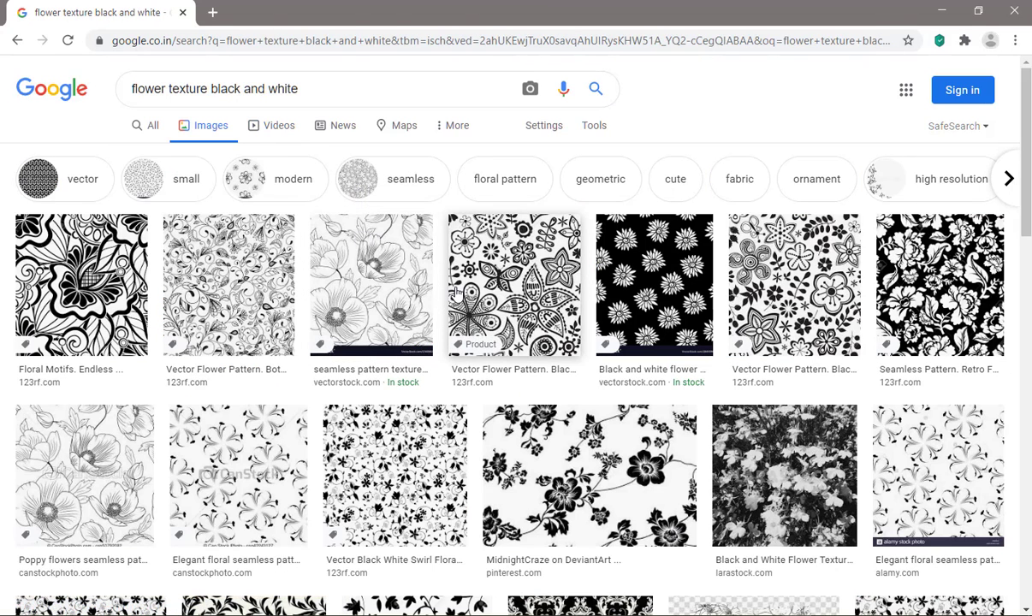
pyautogui.scroll(-1, 455, 293)
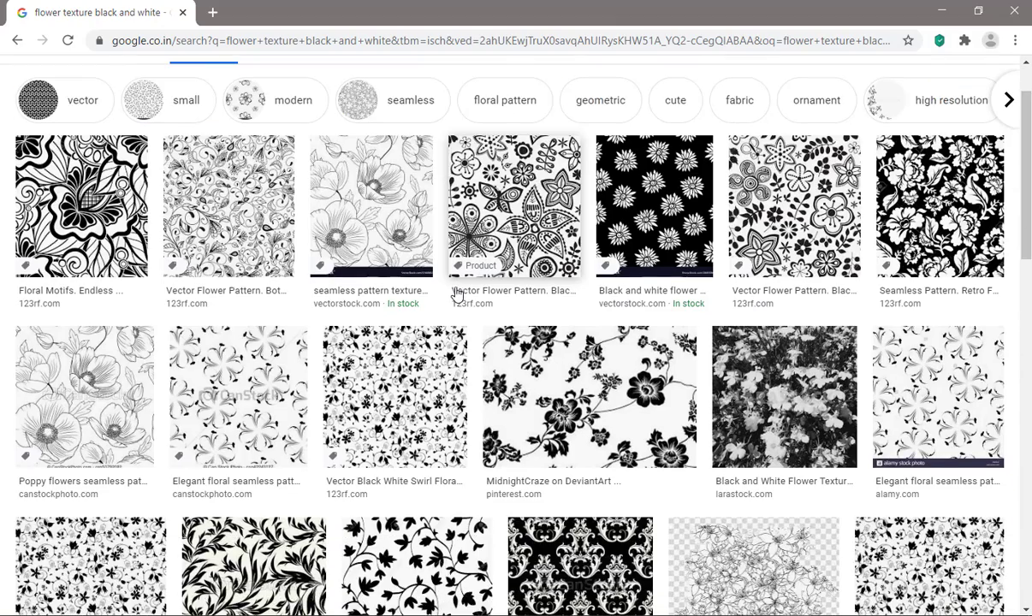
# Step: Copy the full-size Vector Black White Swirl Floral Texture image and paste it above the curtain's layer in Photoshop
pyautogui.click(434, 381)
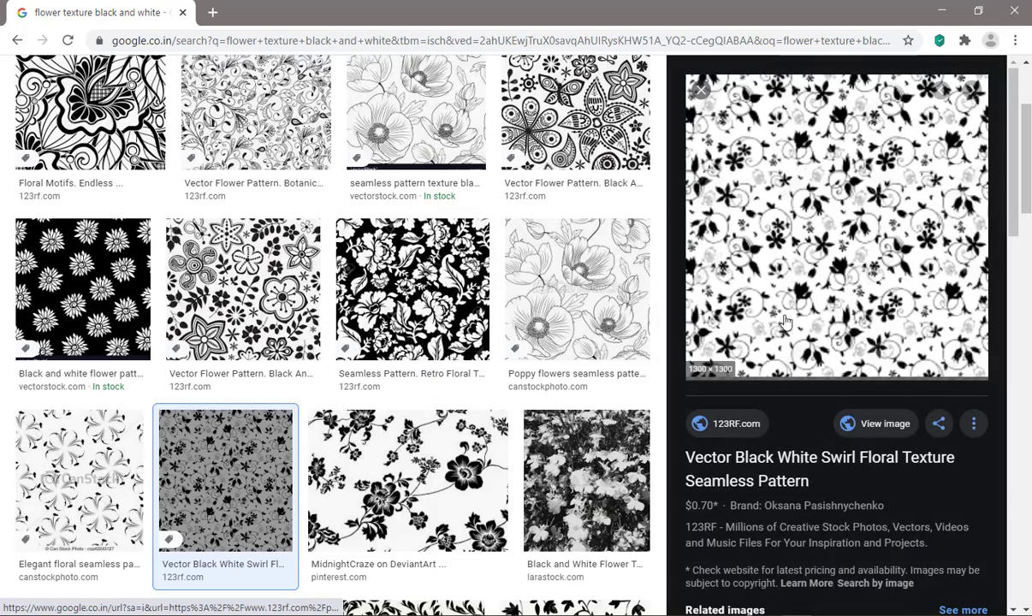
pyautogui.click(864, 423)
pyautogui.rightClick(625, 235)
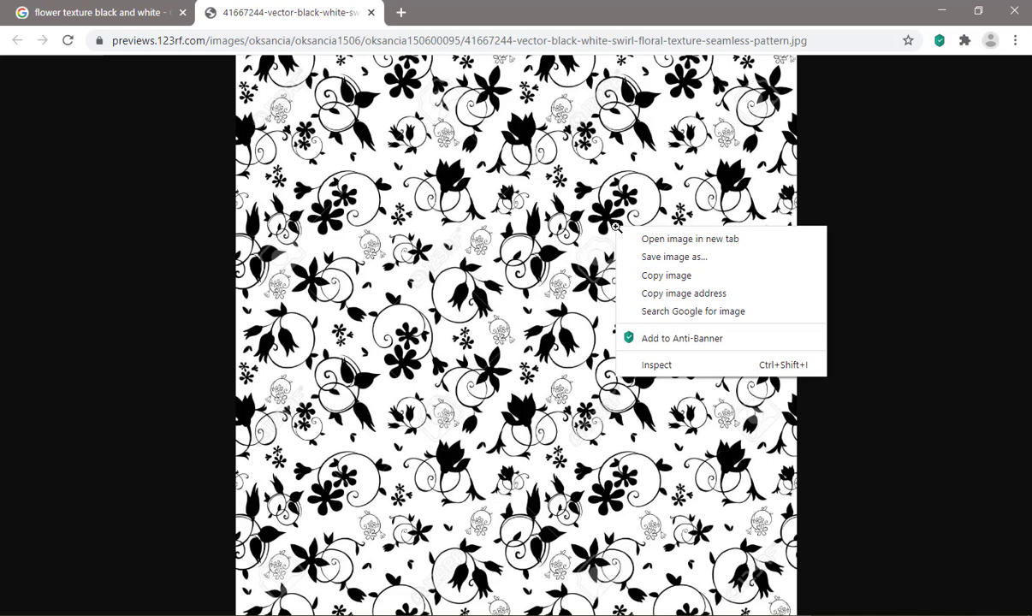
pyautogui.click(627, 293)
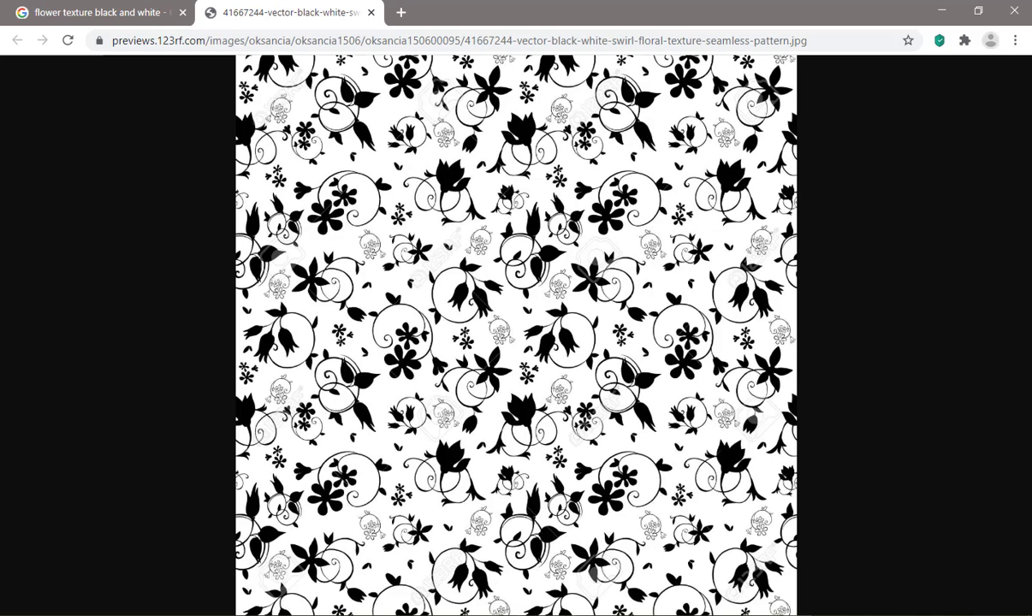
pyautogui.hotkey('alt', 'Tab')
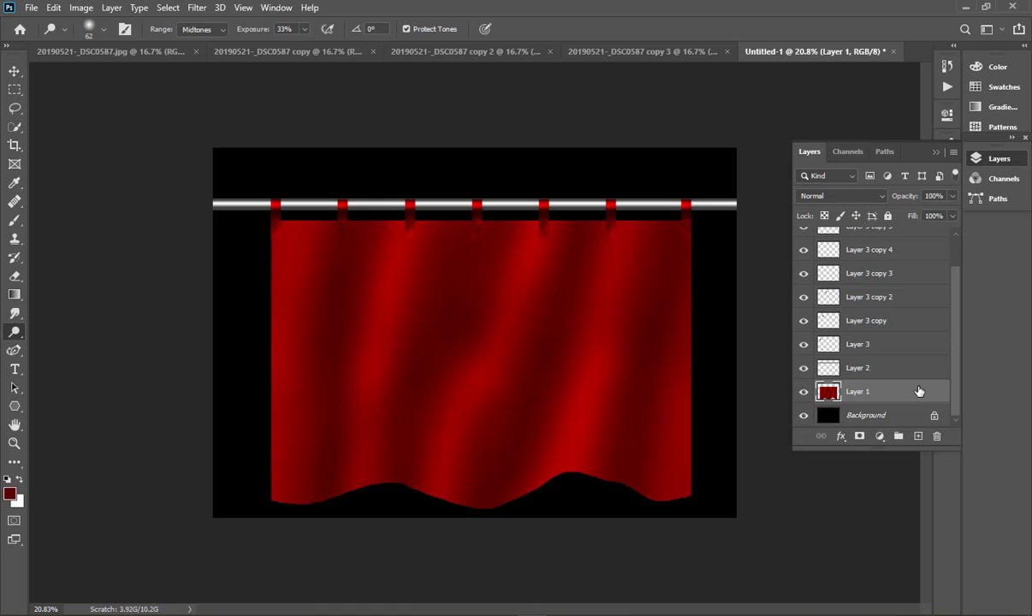
pyautogui.hotkey('ctrl', 'v')
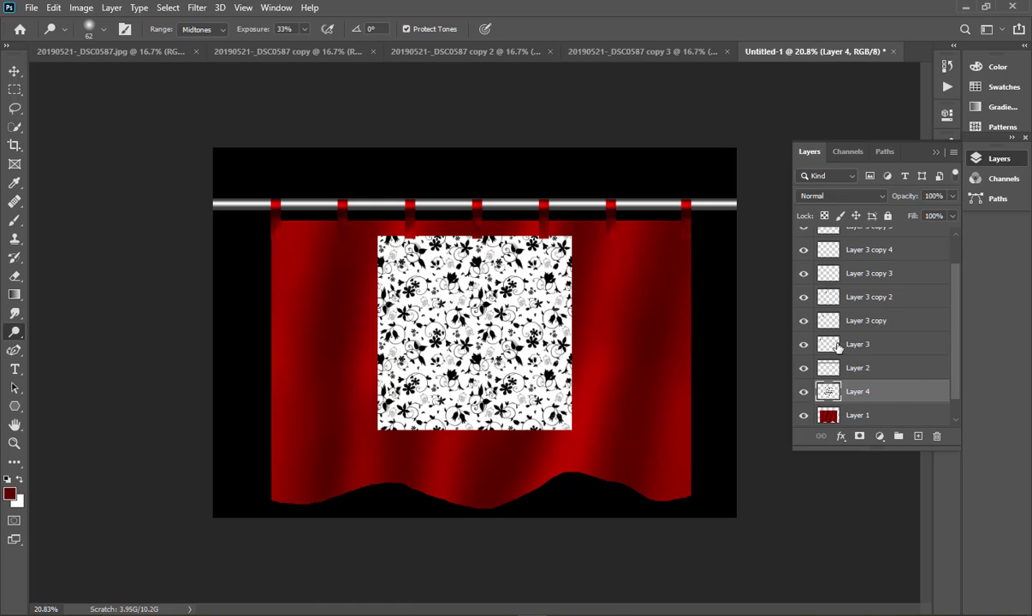
# Step: Stretch the pasted floral pattern to cover the whole curtain, scaling it to about 219.7% width and 177.5% height
pyautogui.hotkey('ctrl', 't')
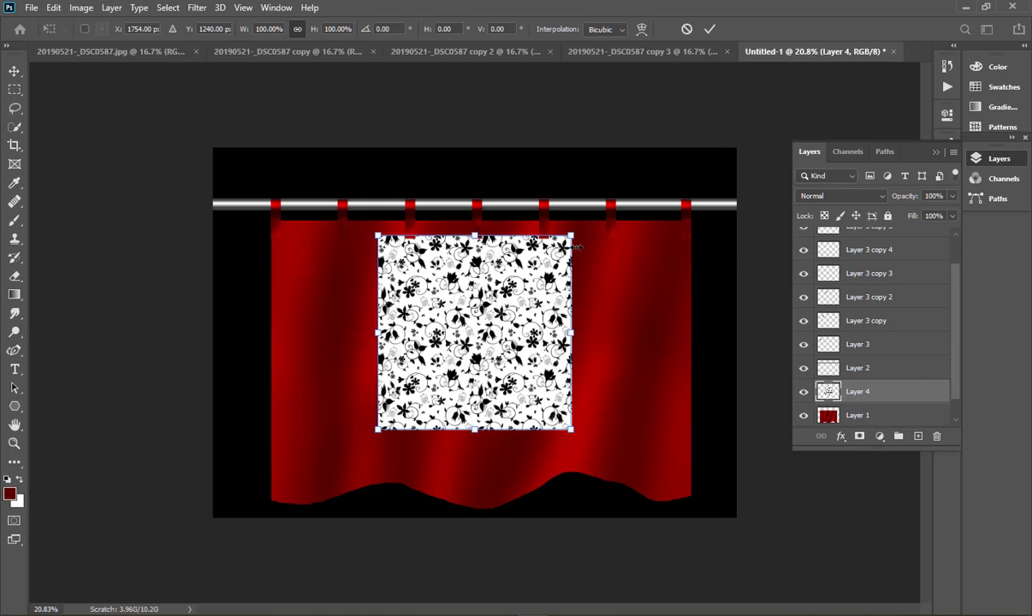
pyautogui.moveTo(578, 246); pyautogui.dragTo(675, 201)
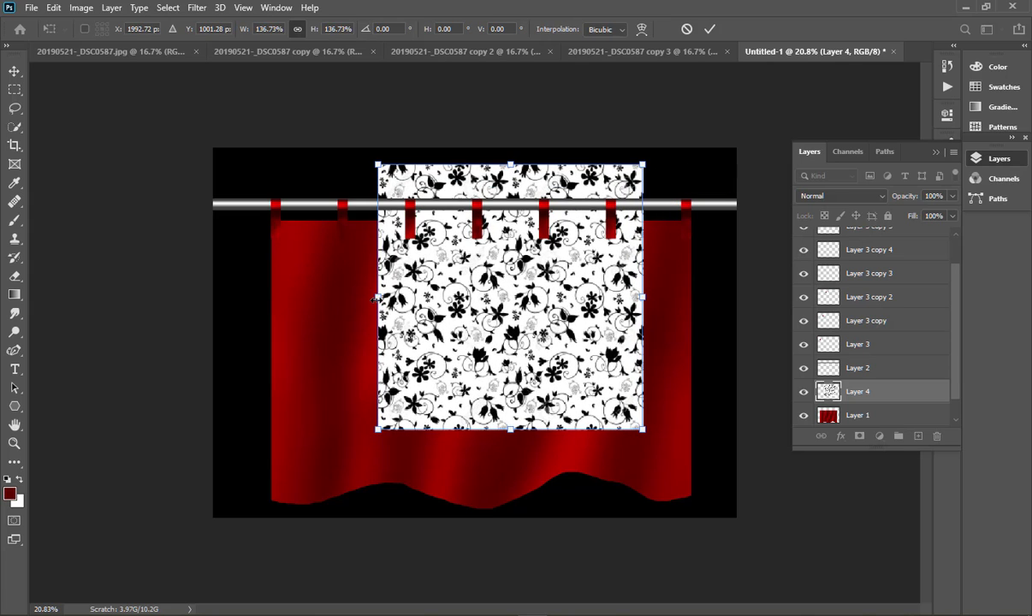
pyautogui.moveTo(375, 298); pyautogui.dragTo(298, 298)
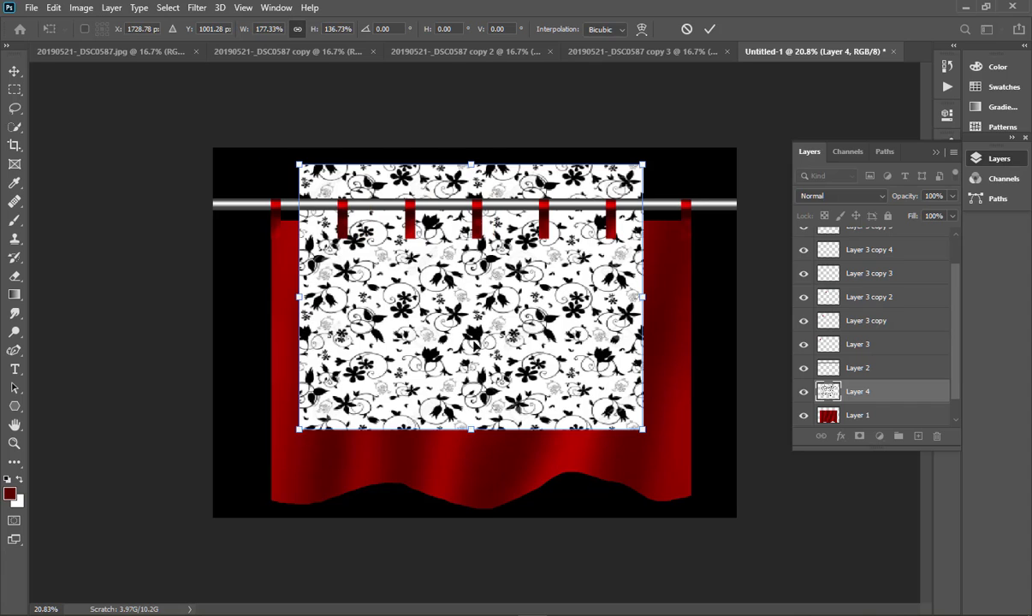
pyautogui.moveTo(642, 297); pyautogui.dragTo(694, 305)
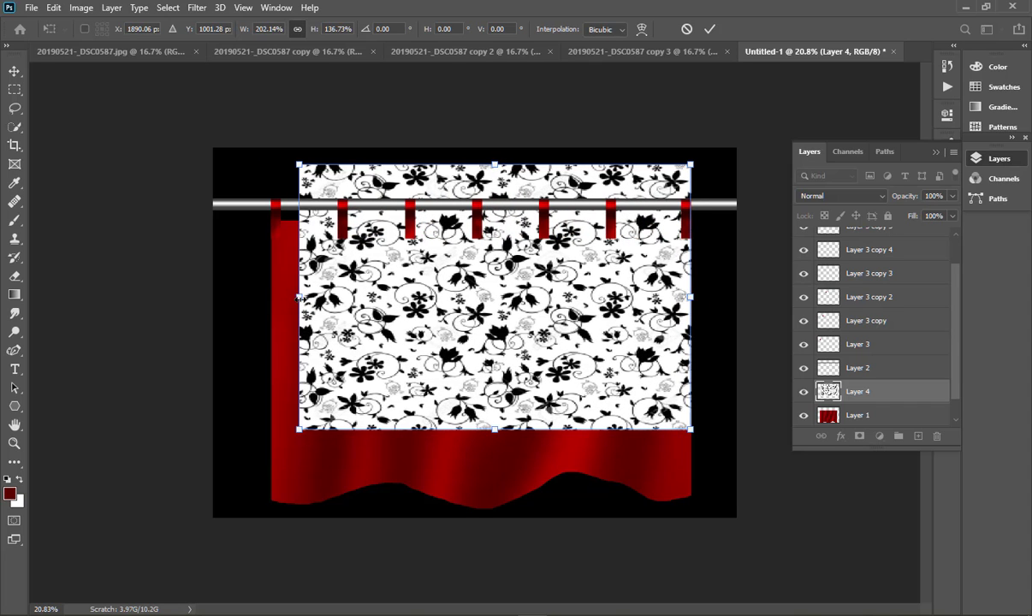
pyautogui.moveTo(299, 298); pyautogui.dragTo(272, 297)
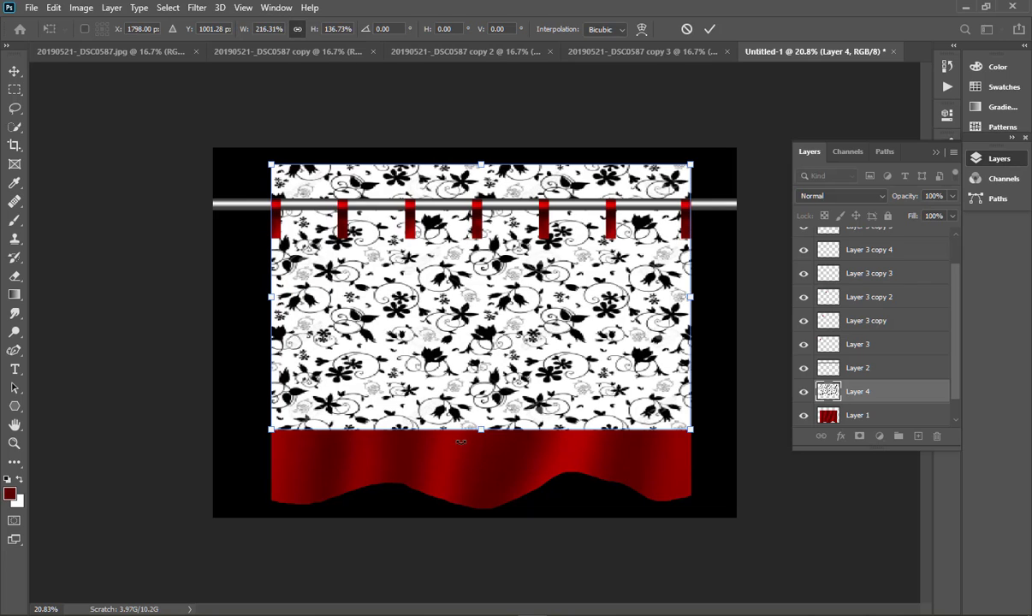
pyautogui.moveTo(466, 431); pyautogui.dragTo(463, 508)
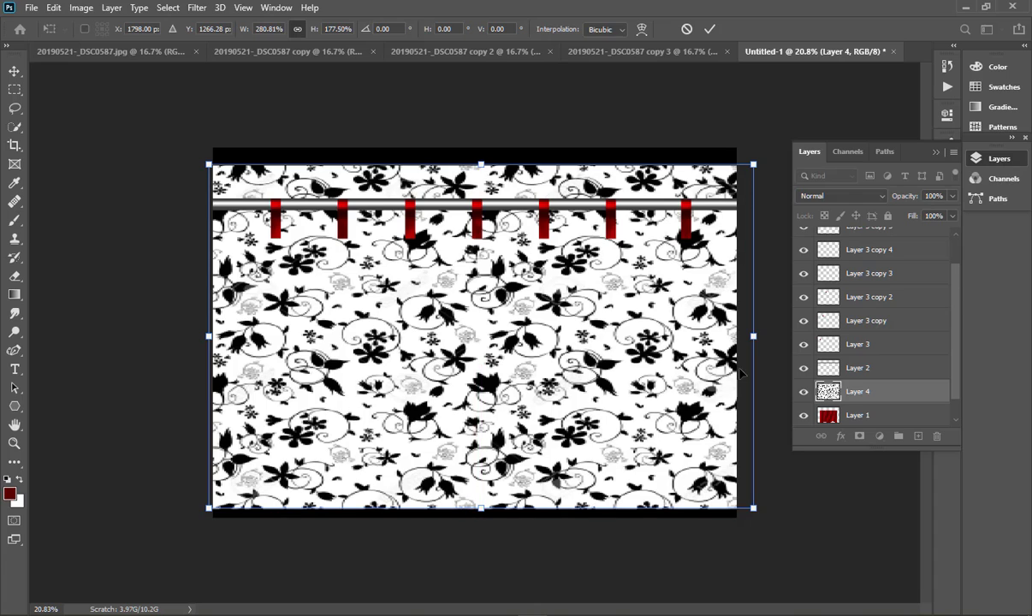
pyautogui.moveTo(752, 337); pyautogui.dragTo(742, 343)
pyautogui.moveTo(213, 336); pyautogui.dragTo(270, 336)
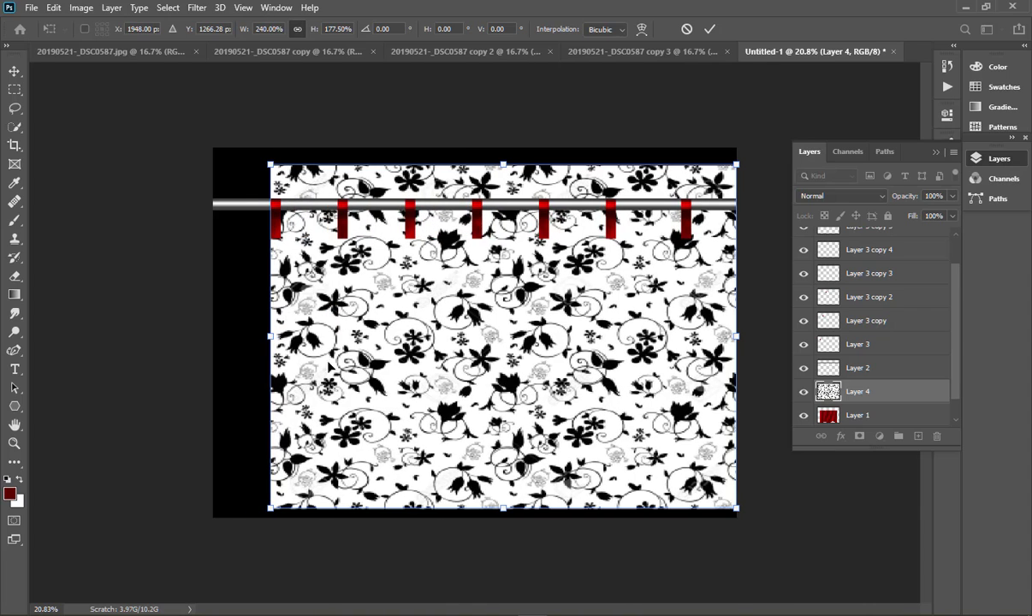
pyautogui.moveTo(736, 336); pyautogui.dragTo(698, 337)
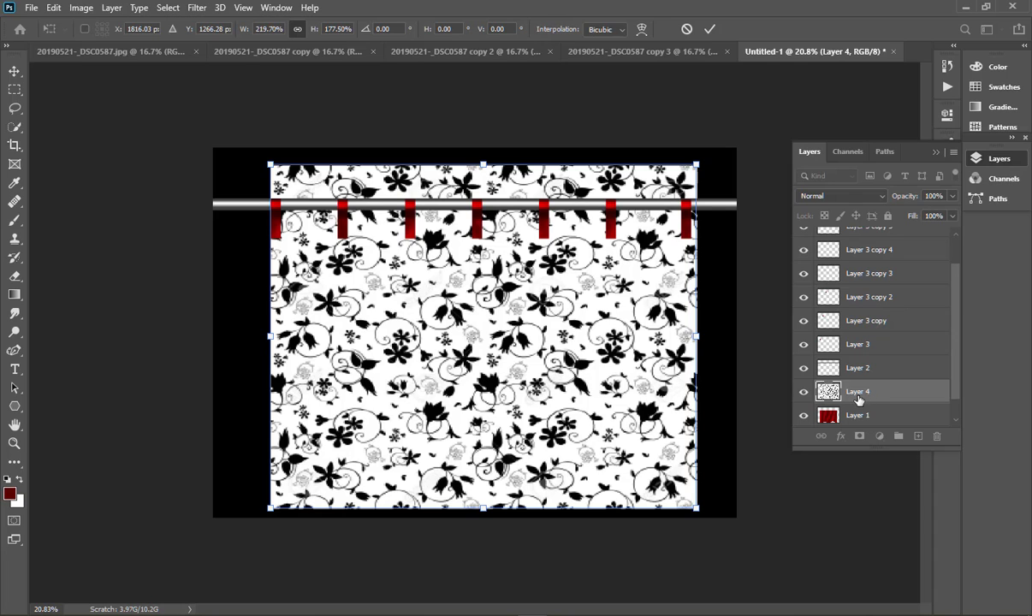
# Step: Set the floral pattern layer's blend mode to Multiply
pyautogui.click(856, 197)
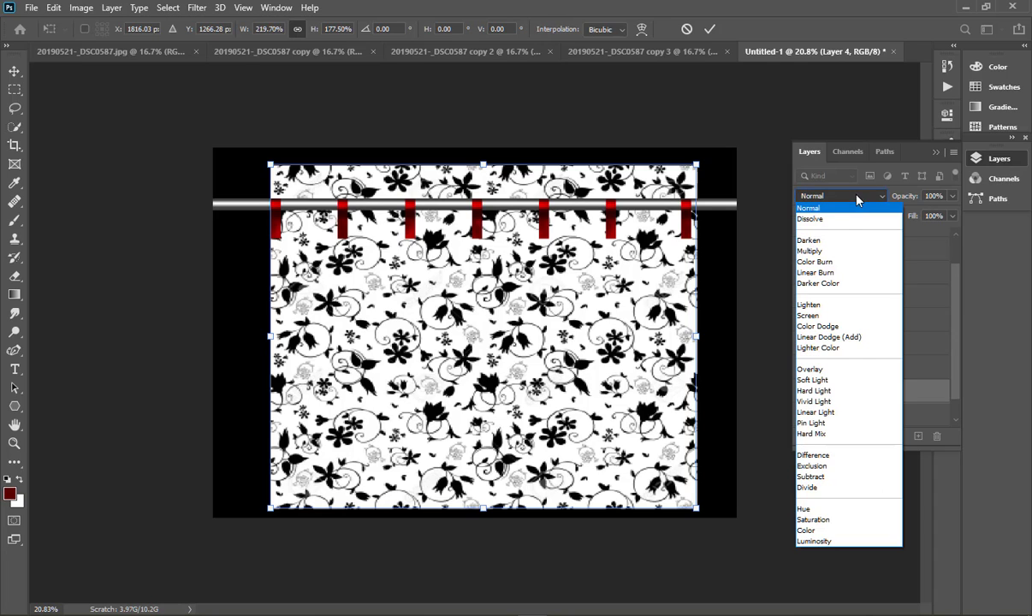
pyautogui.click(825, 252)
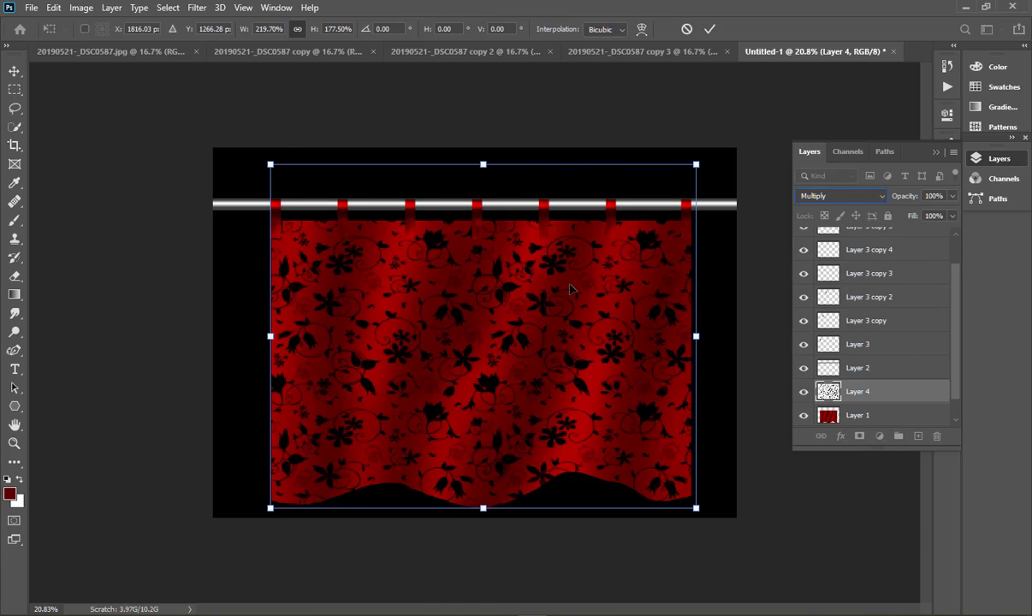
pyautogui.click(852, 197)
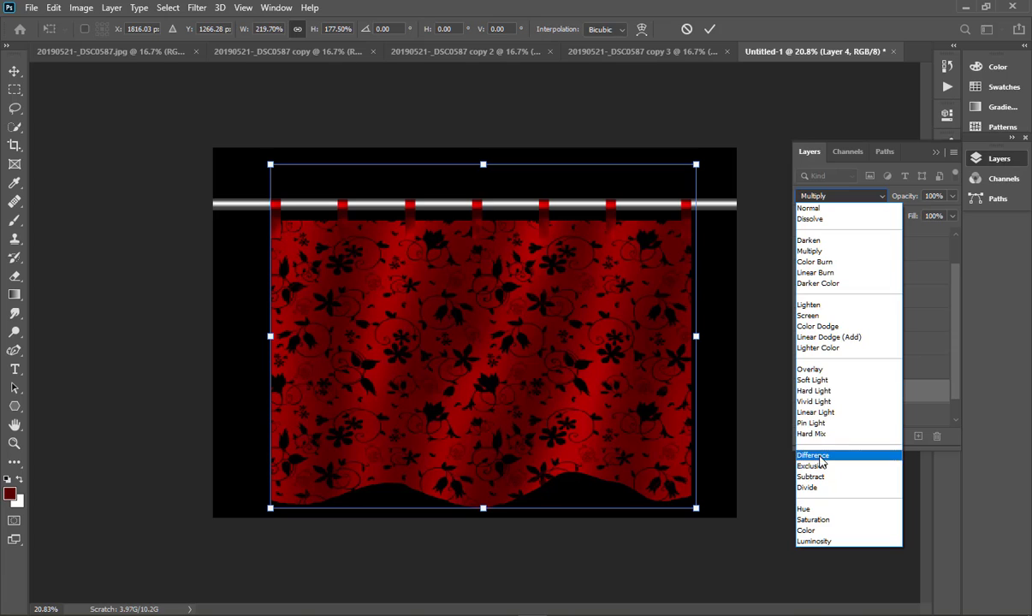
pyautogui.click(864, 198)
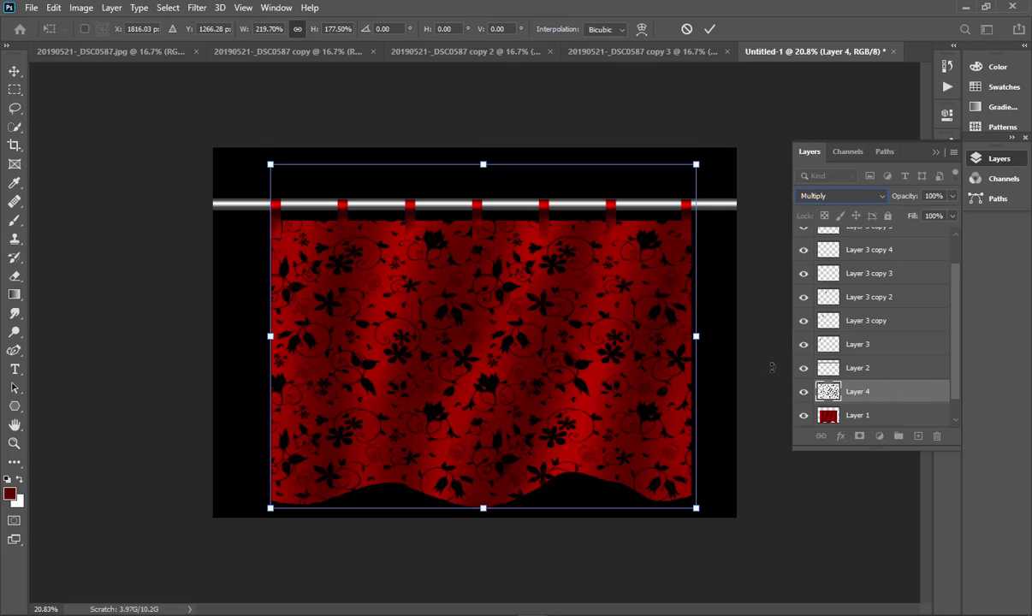
# Step: Lower the floral pattern layer's Fill to 38%
pyautogui.click(955, 219)
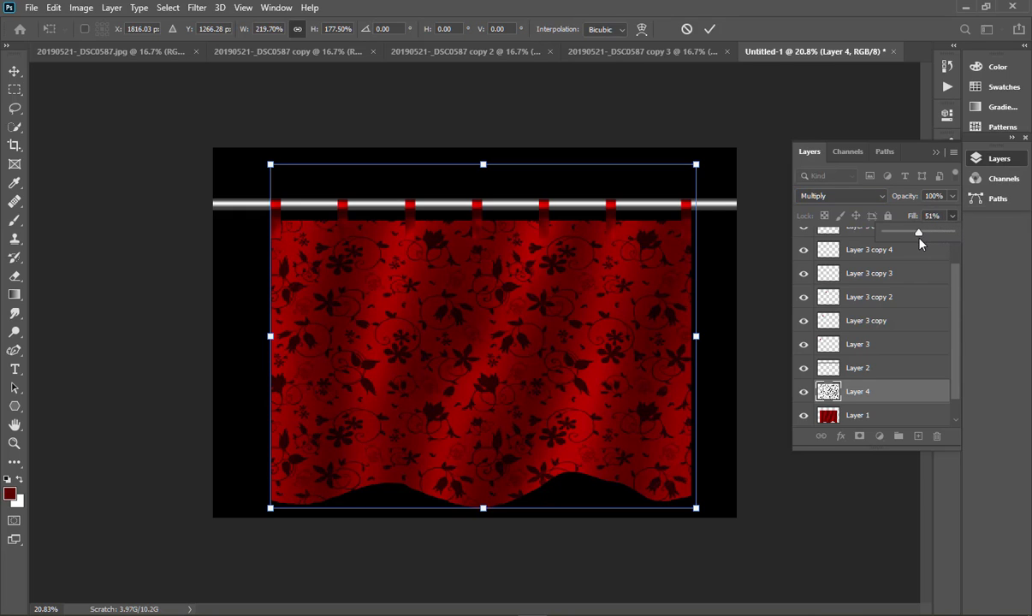
pyautogui.moveTo(919, 240); pyautogui.dragTo(918, 240)
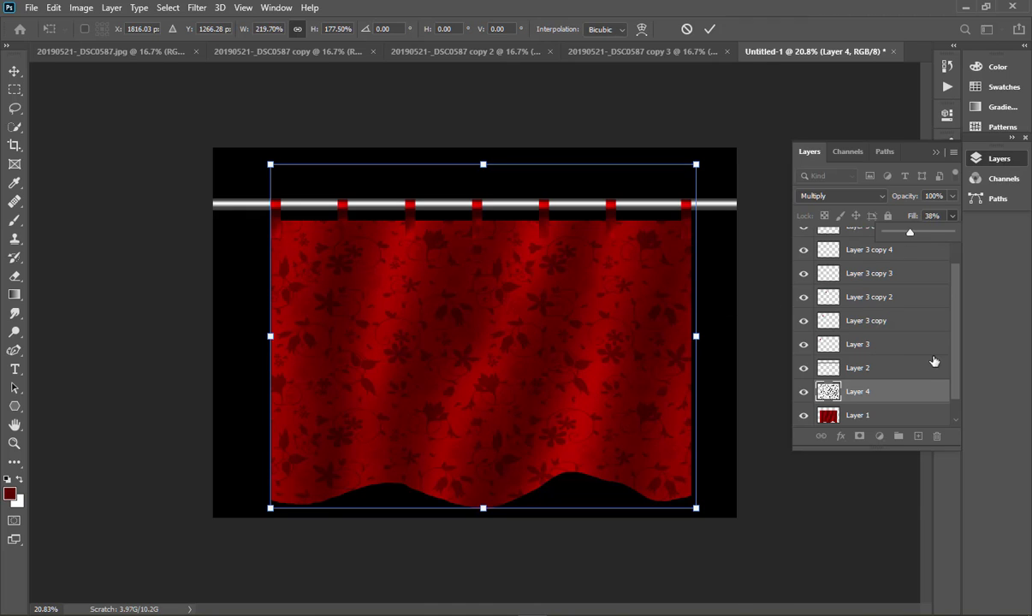
pyautogui.scroll(-1, 956, 333)
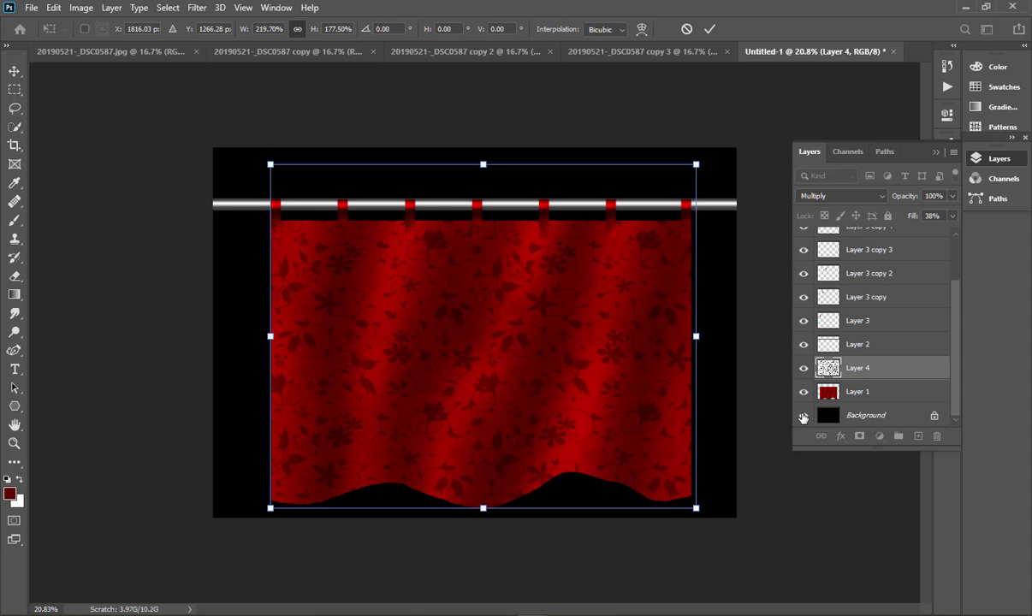
# Step: Clip the floral pattern layer to the curtain's layer, hiding the black background while clipping and showing it again
pyautogui.click(803, 415)
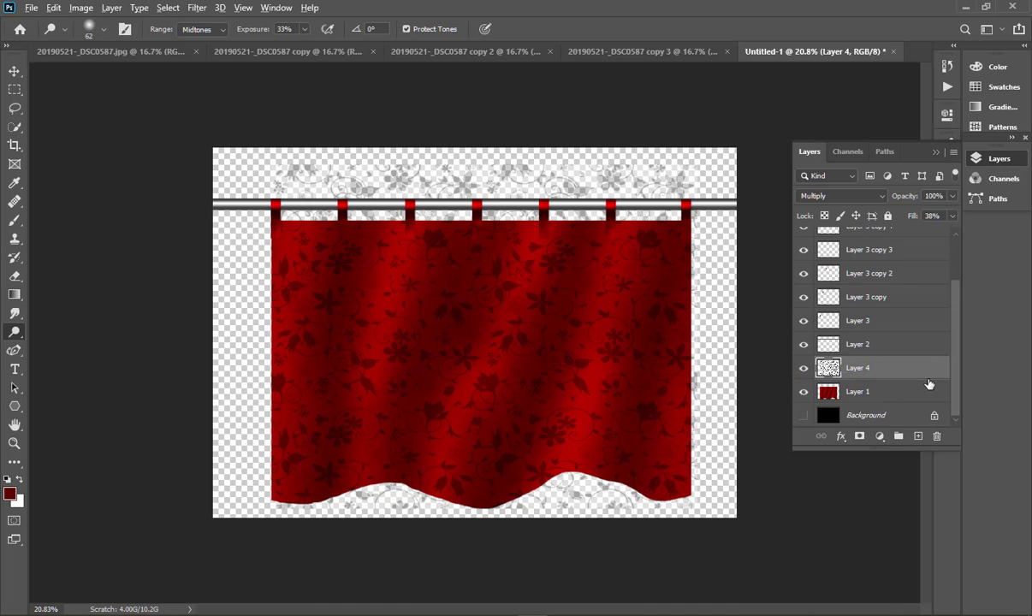
pyautogui.keyDown('alt'); pyautogui.click(929, 380); pyautogui.keyUp('alt')
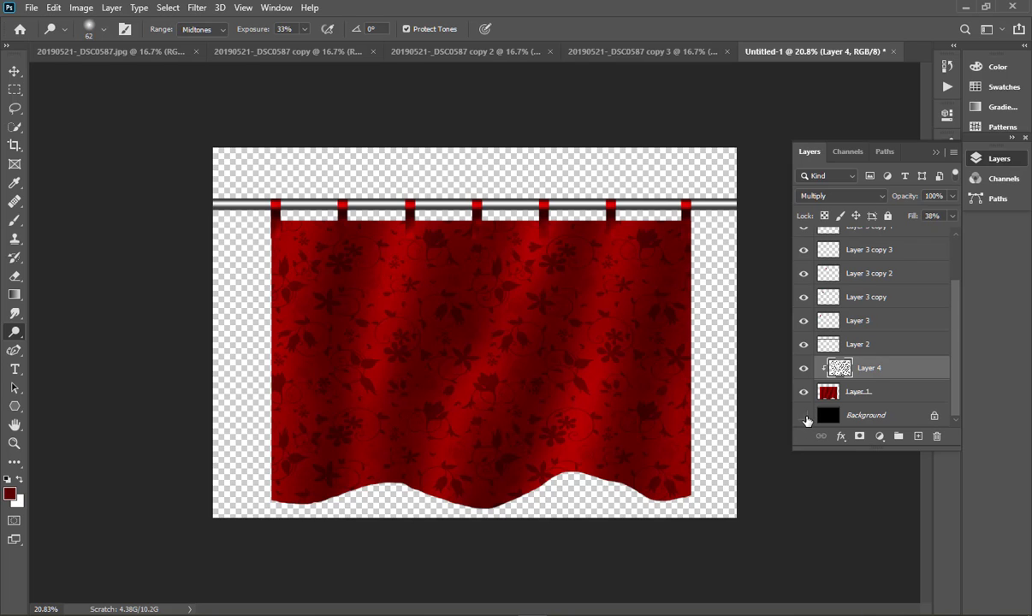
pyautogui.click(804, 414)
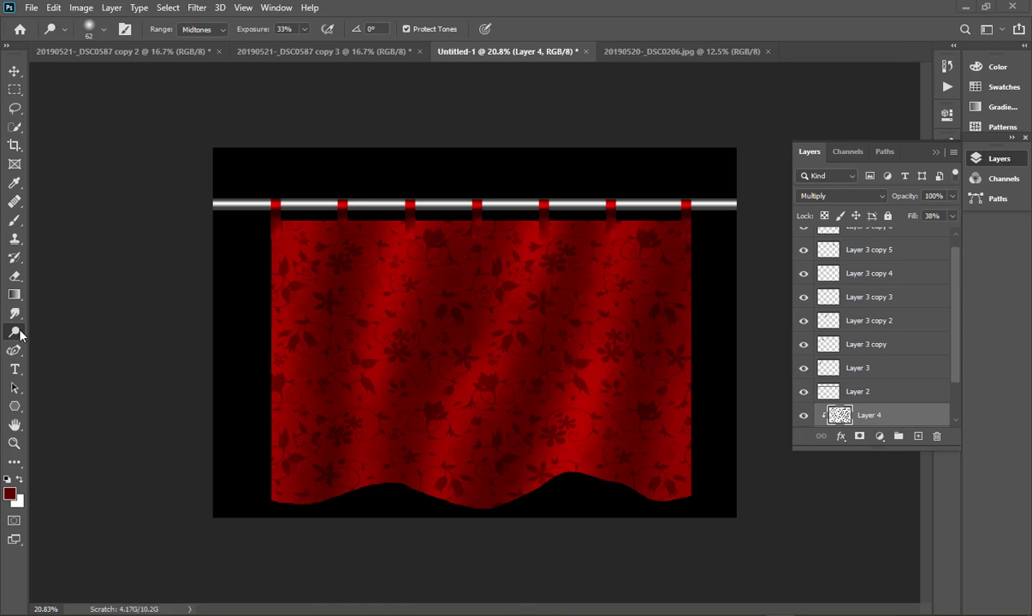
# Step: Activate the Sponge Tool in Desaturate mode and bring up the flags photo 20190520-_DSC0206.jpg
pyautogui.rightClick(19, 333)
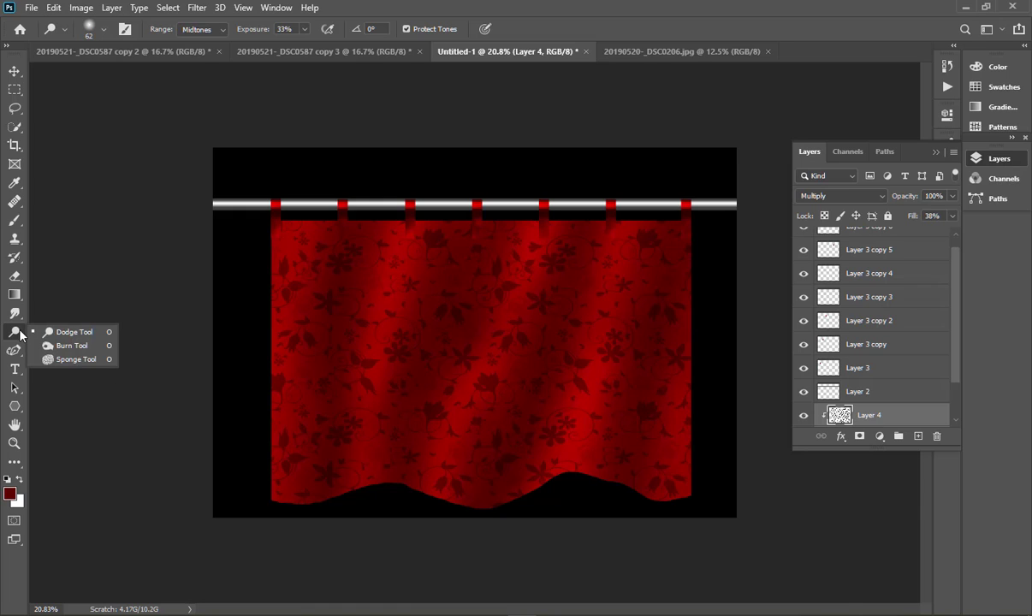
pyautogui.click(71, 360)
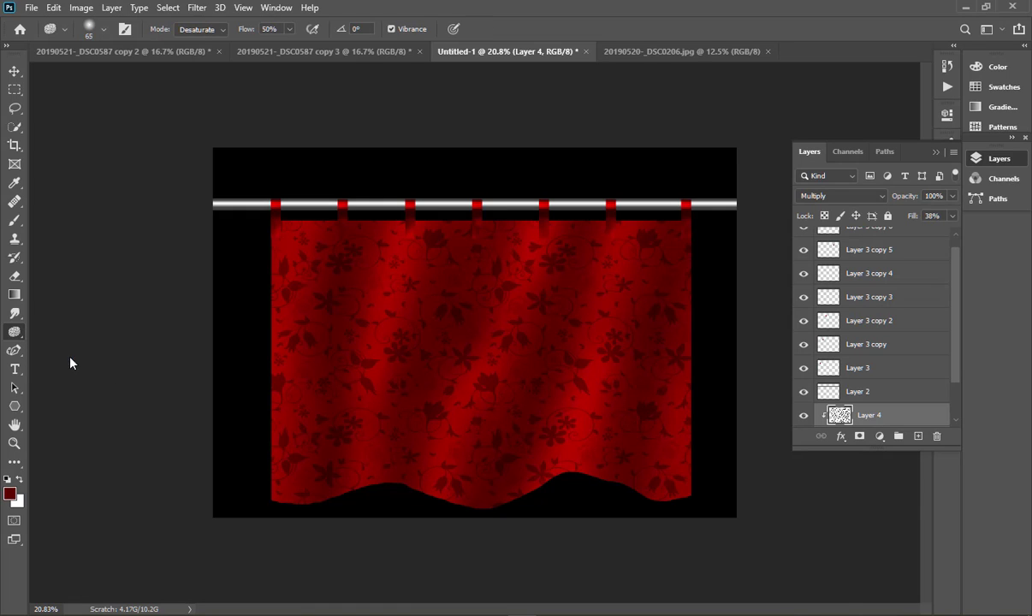
pyautogui.click(164, 50)
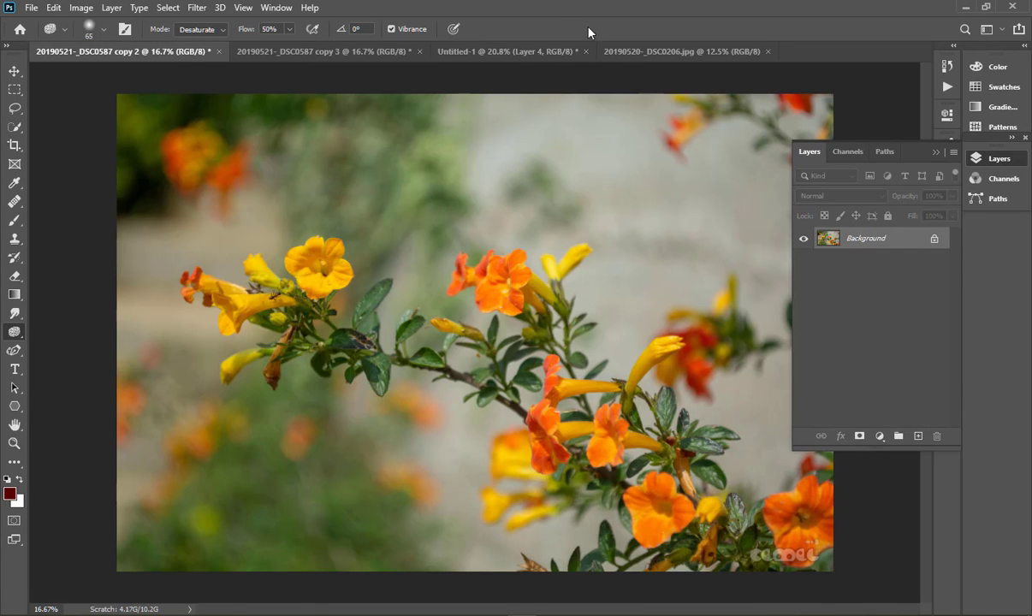
pyautogui.click(625, 54)
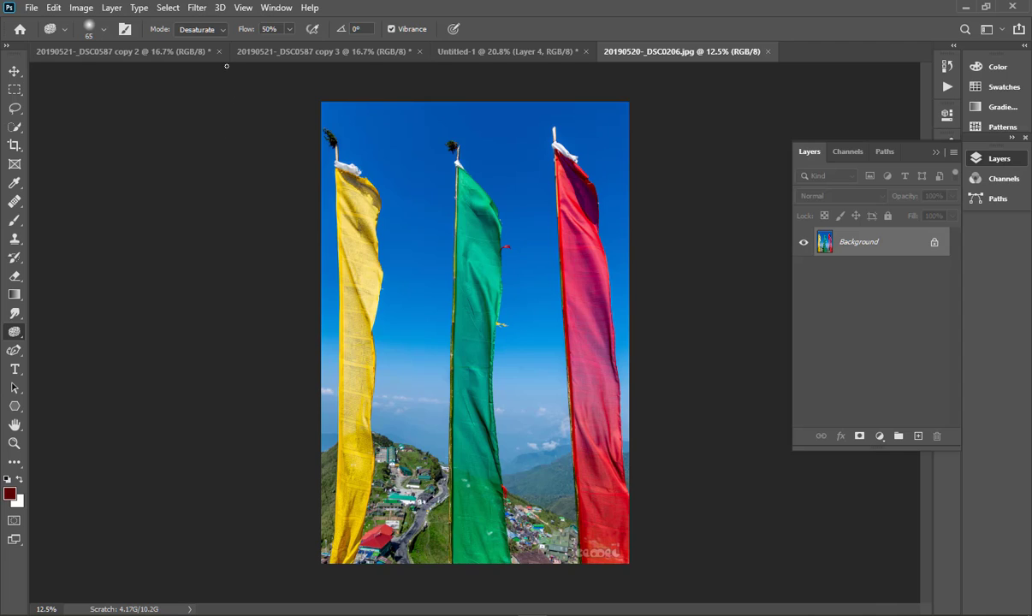
pyautogui.click(210, 33)
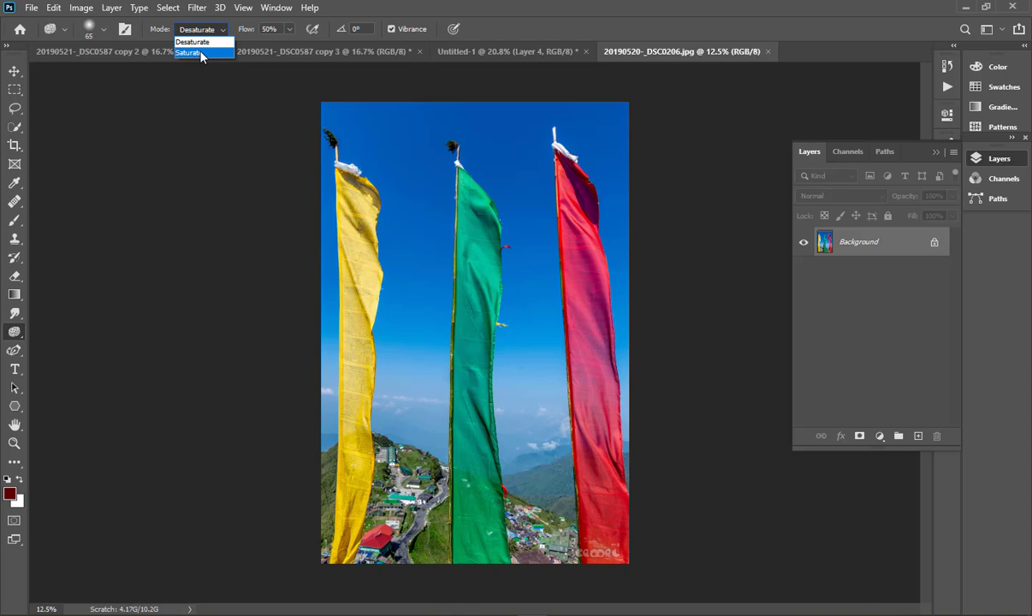
pyautogui.click(245, 32)
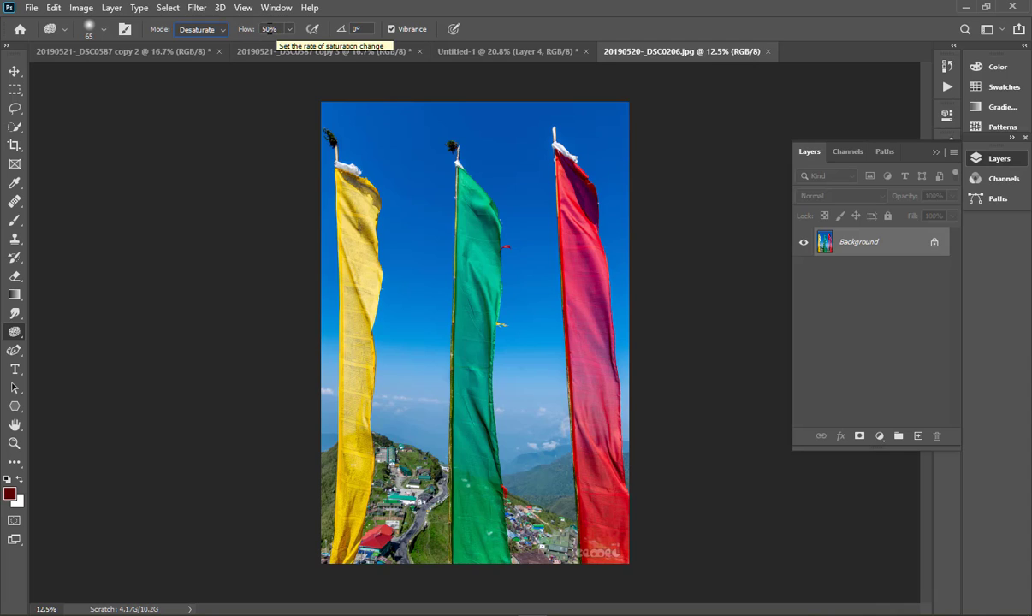
# Step: Desaturate the upper part of the green flag using a 143 px brush at 100% flow
pyautogui.moveTo(246, 32); pyautogui.dragTo(318, 12)
pyautogui.rightClick(500, 173)
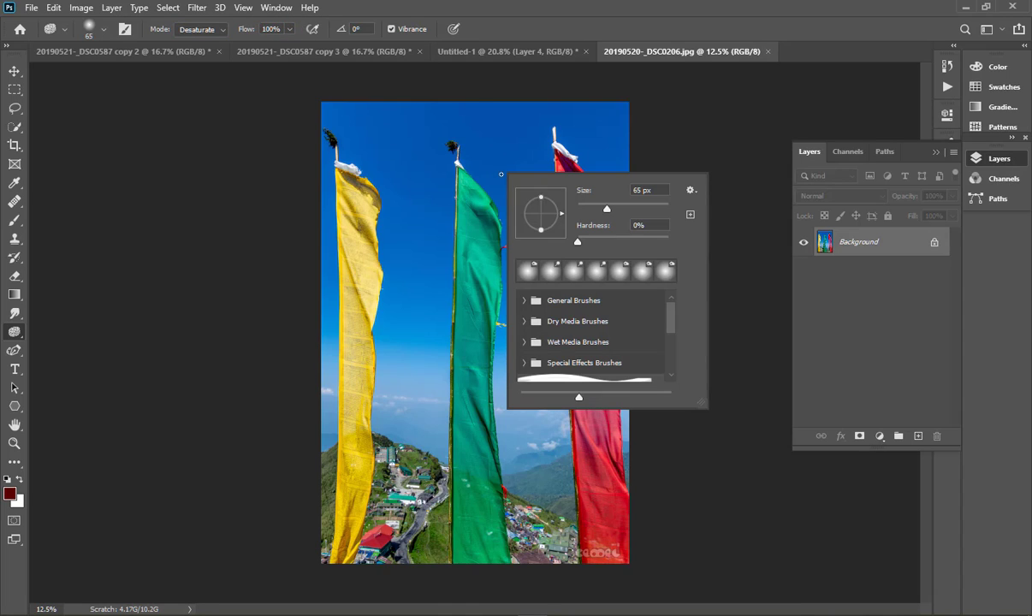
pyautogui.click(633, 209)
pyautogui.press('Return')
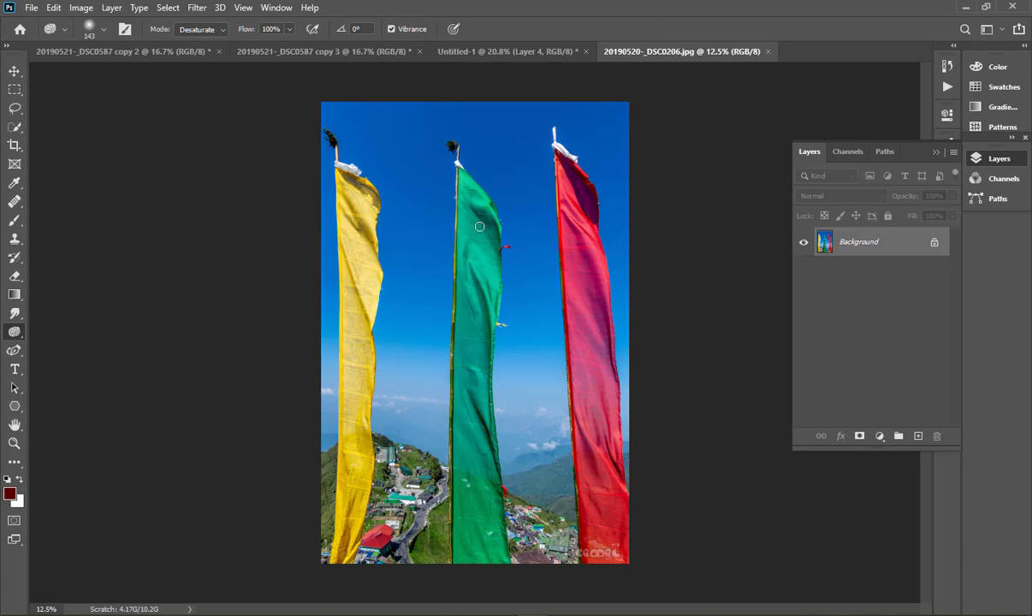
pyautogui.scroll(2, 479, 225)
pyautogui.scroll(1, 472, 205)
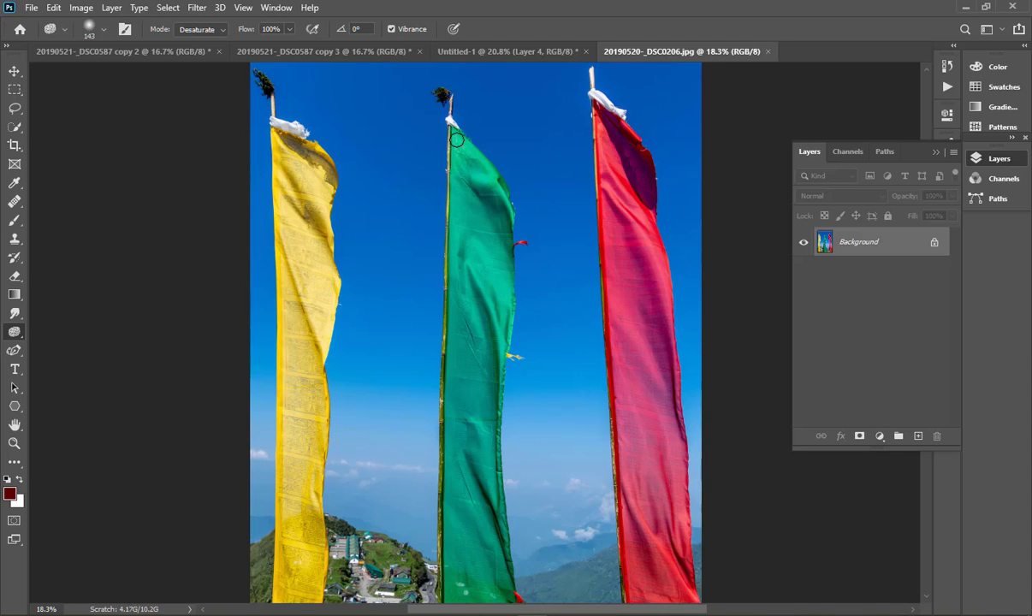
pyautogui.click(458, 191)
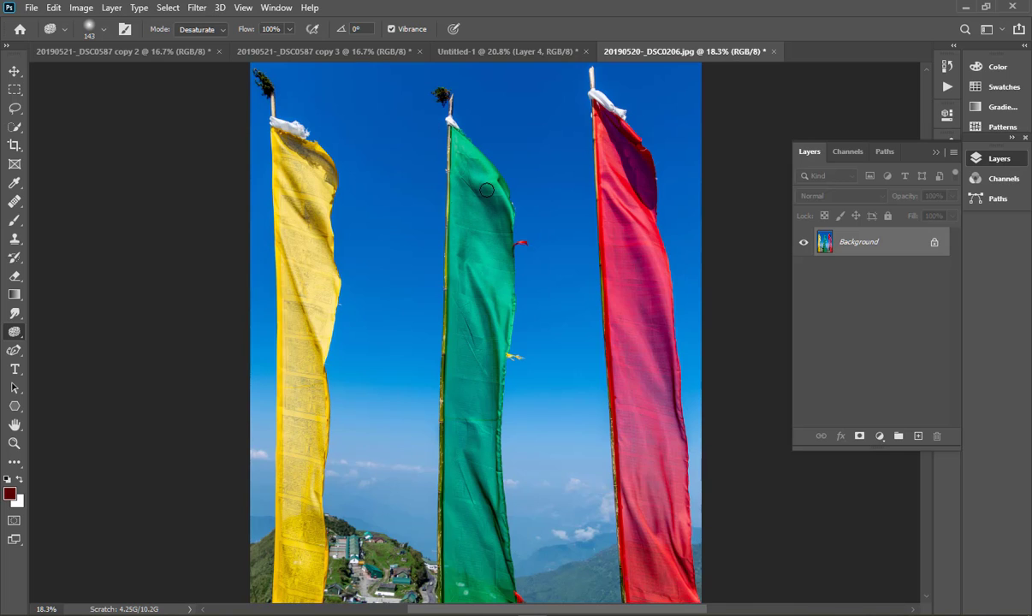
# Step: Enlarge the sponge brush to 228 px and desaturate the upper part of the yellow flag
pyautogui.rightClick(454, 225)
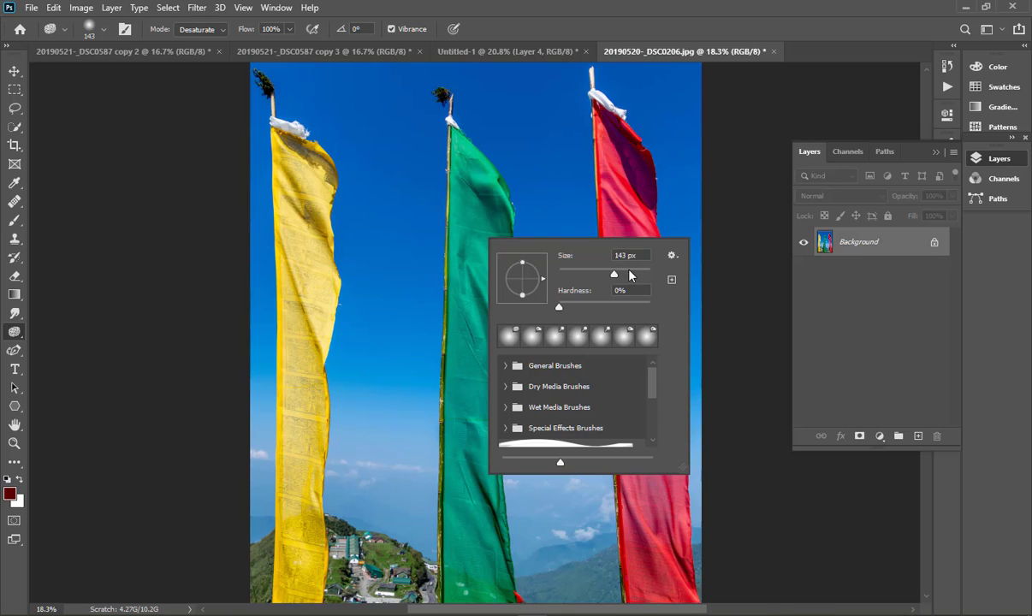
pyautogui.click(628, 275)
pyautogui.press('Return')
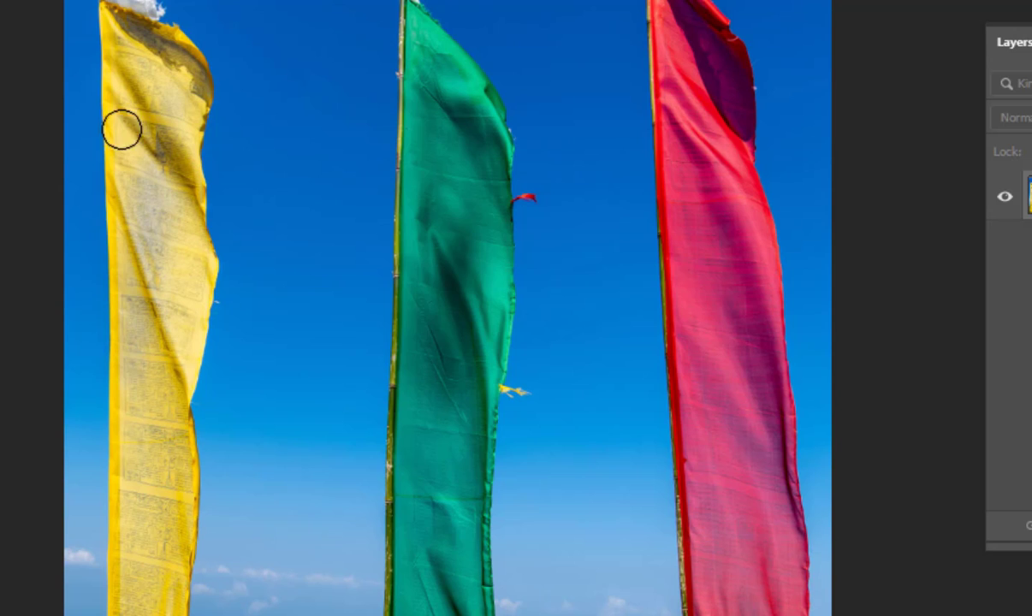
pyautogui.moveTo(121, 128)
pyautogui.mouseDown()
pyautogui.moveTo(132, 286)
pyautogui.moveTo(146, 187)
pyautogui.moveTo(169, 372)
pyautogui.moveTo(187, 222)
pyautogui.moveTo(152, 400)
pyautogui.moveTo(193, 247)
pyautogui.mouseUp()
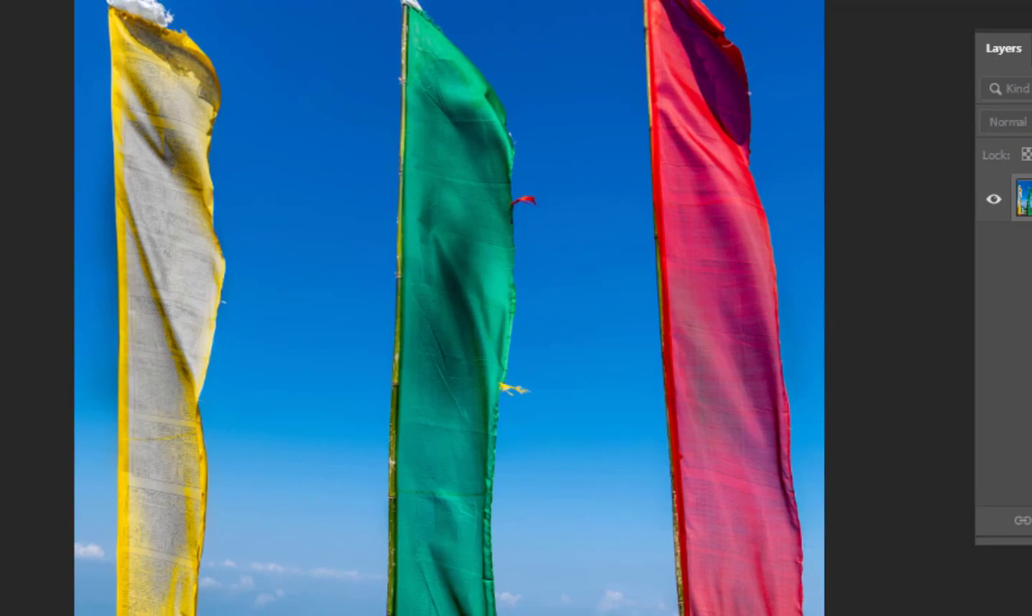
# Step: Change the sponge mode to Saturate and intensify the colour in the lower part of the yellow flag
pyautogui.click(201, 29)
pyautogui.click(205, 53)
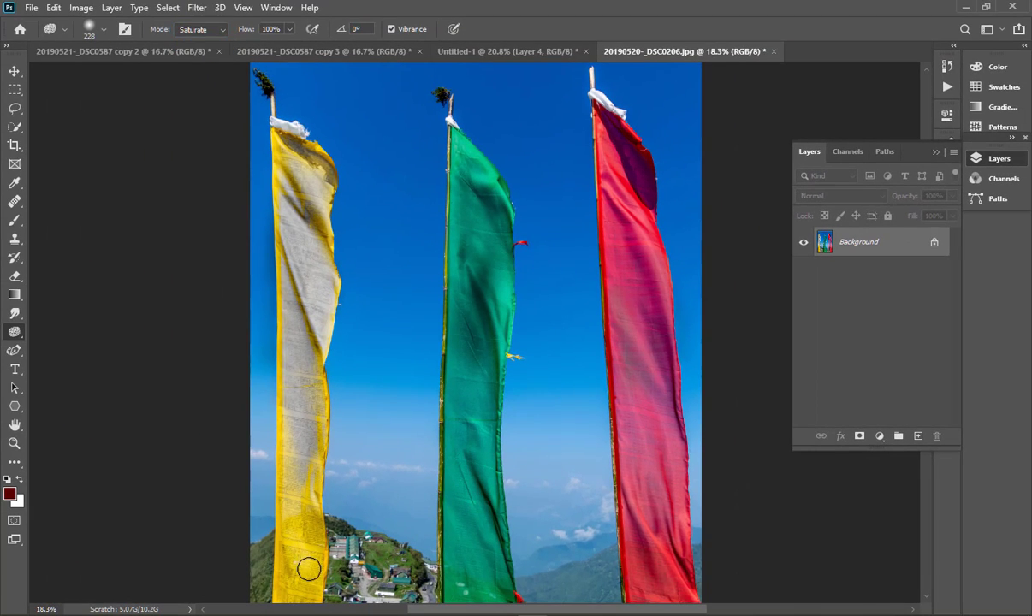
pyautogui.moveTo(308, 569)
pyautogui.mouseDown()
pyautogui.moveTo(303, 509)
pyautogui.moveTo(318, 557)
pyautogui.moveTo(331, 541)
pyautogui.moveTo(370, 553)
pyautogui.mouseUp()
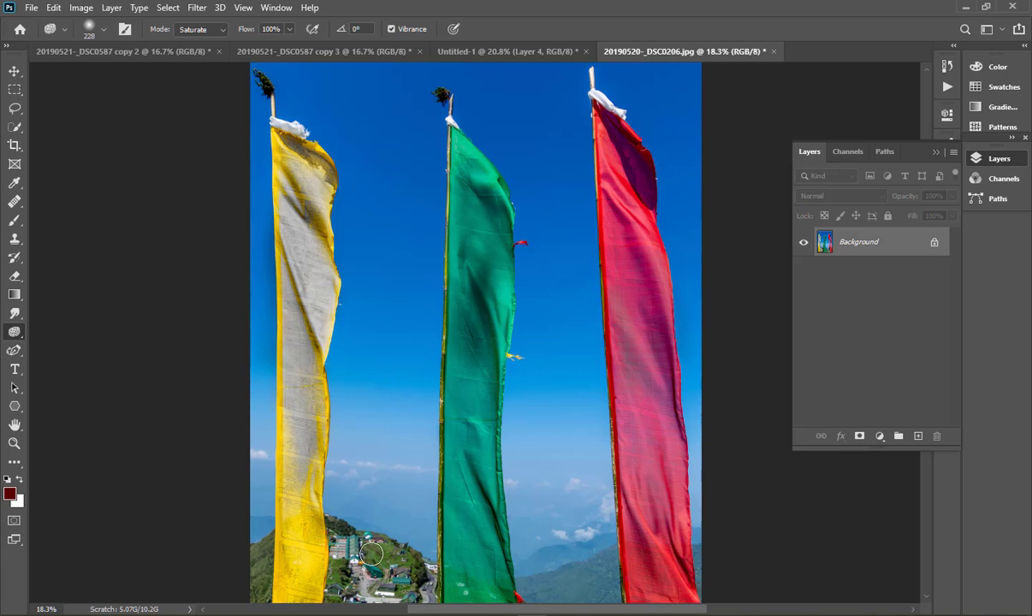
# Step: Saturate the green hillside and village between the yellow and green flags
pyautogui.scroll(3, 376, 546)
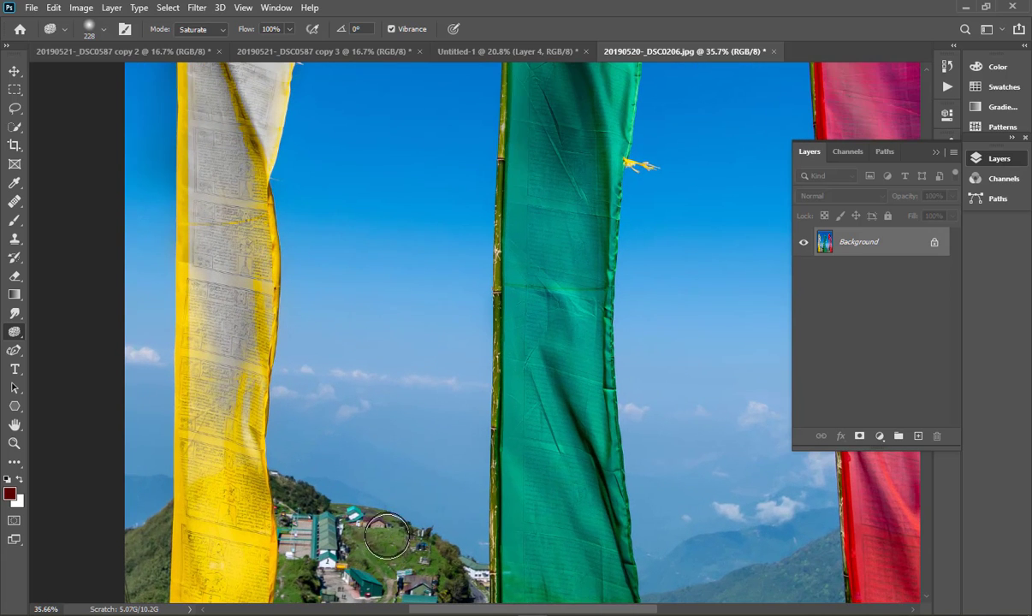
pyautogui.moveTo(412, 467); pyautogui.dragTo(413, 342)
pyautogui.moveTo(430, 302); pyautogui.dragTo(425, 242)
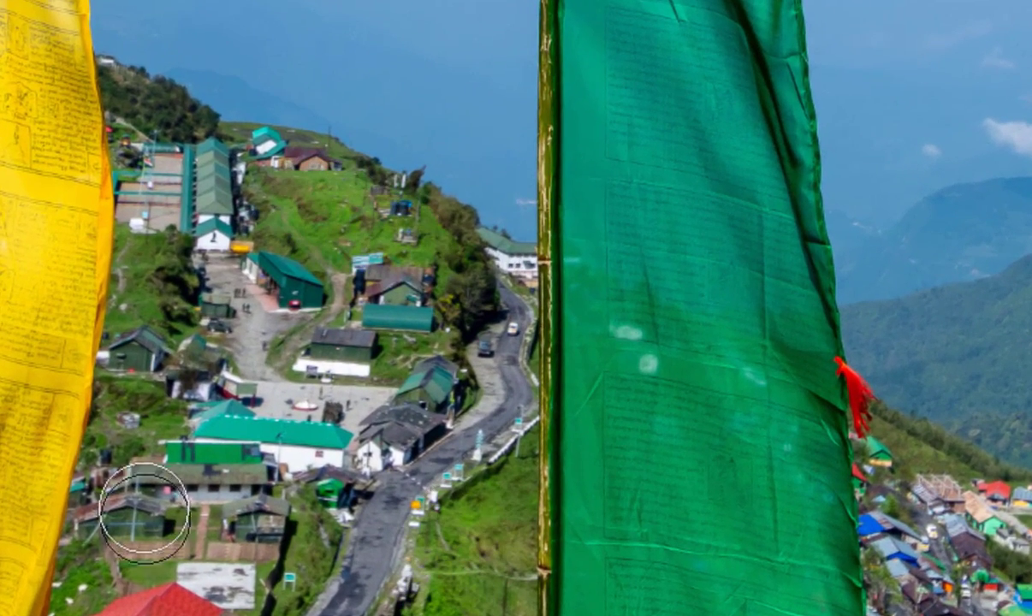
pyautogui.moveTo(145, 513); pyautogui.dragTo(85, 559)
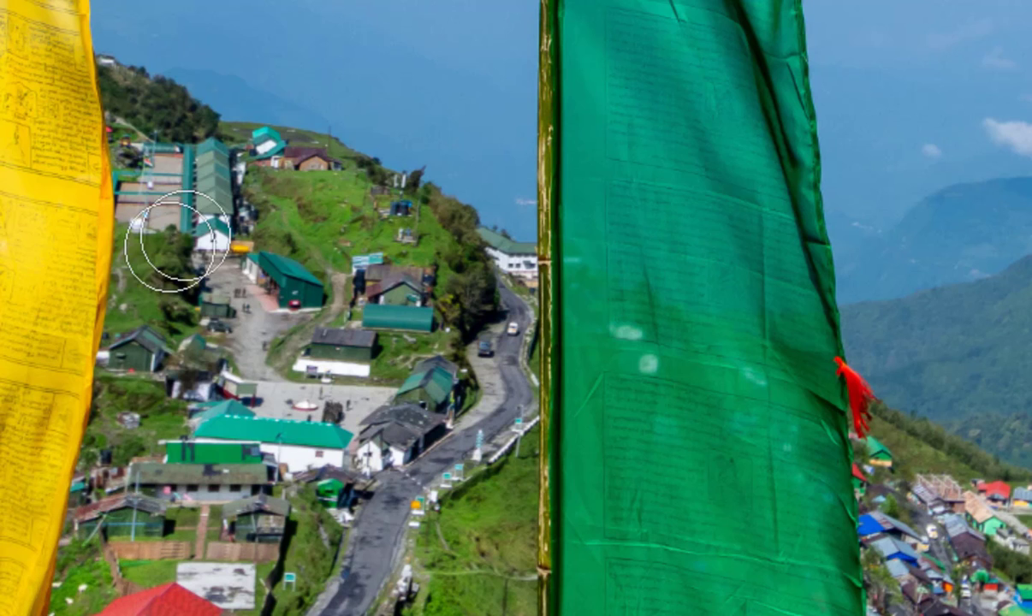
pyautogui.moveTo(176, 240)
pyautogui.mouseDown()
pyautogui.moveTo(135, 293)
pyautogui.moveTo(173, 167)
pyautogui.moveTo(142, 141)
pyautogui.moveTo(142, 119)
pyautogui.moveTo(267, 197)
pyautogui.moveTo(380, 244)
pyautogui.moveTo(354, 243)
pyautogui.moveTo(316, 251)
pyautogui.mouseUp()
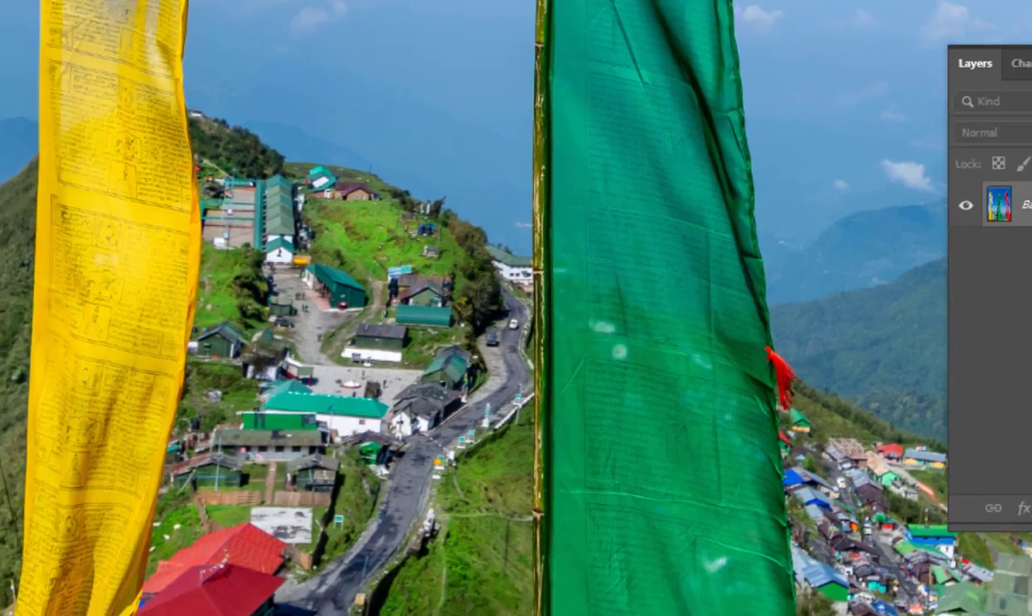
# Step: Switch the sponge back to Desaturate and mute the grassy slope between the road and the green flag
pyautogui.click(195, 29)
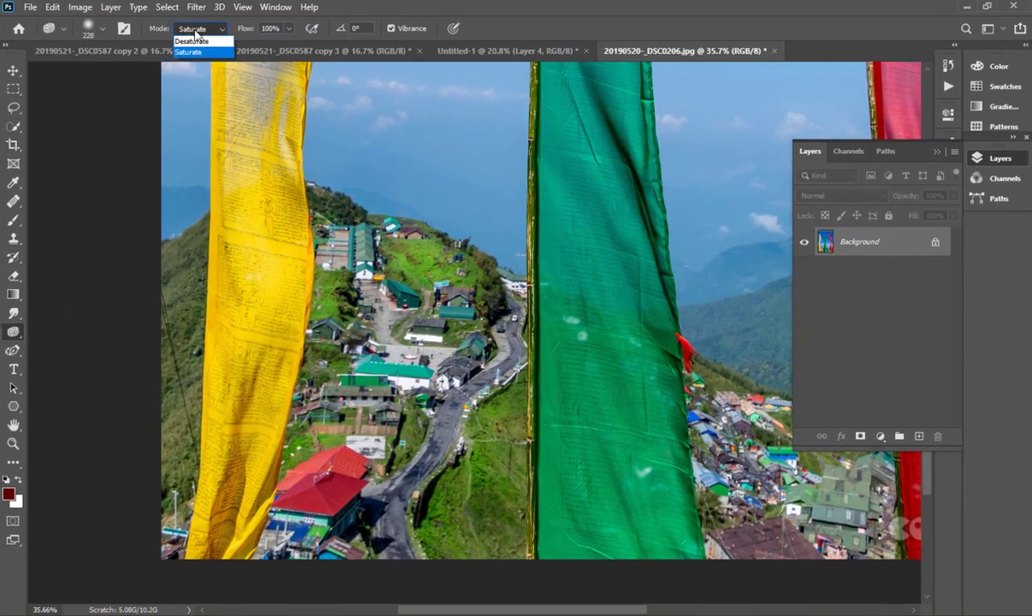
pyautogui.click(191, 41)
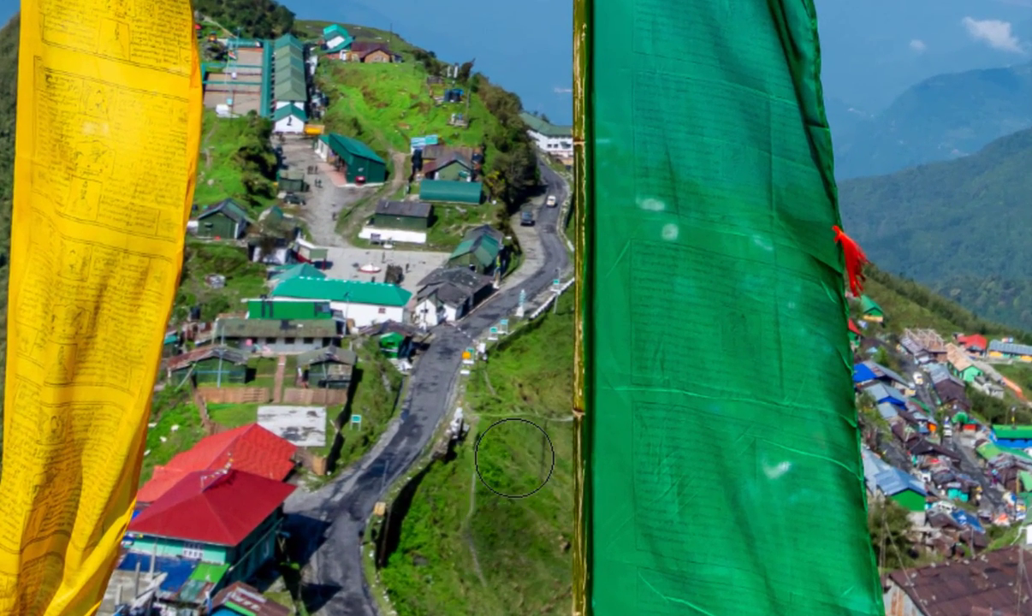
pyautogui.moveTo(514, 458)
pyautogui.mouseDown()
pyautogui.moveTo(467, 498)
pyautogui.moveTo(485, 450)
pyautogui.moveTo(421, 536)
pyautogui.moveTo(430, 567)
pyautogui.moveTo(458, 570)
pyautogui.mouseUp()
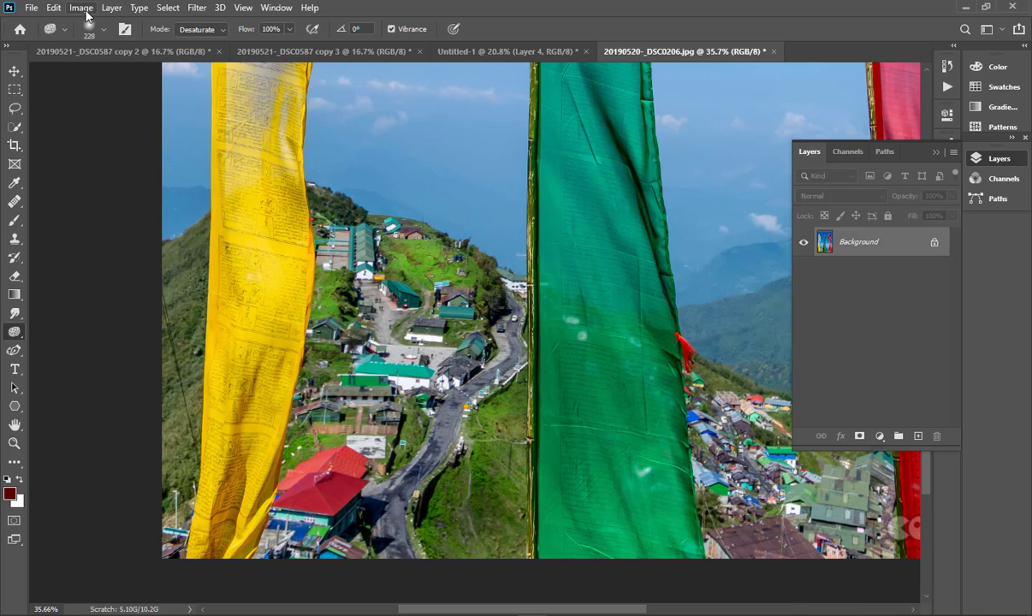
pyautogui.click(83, 9)
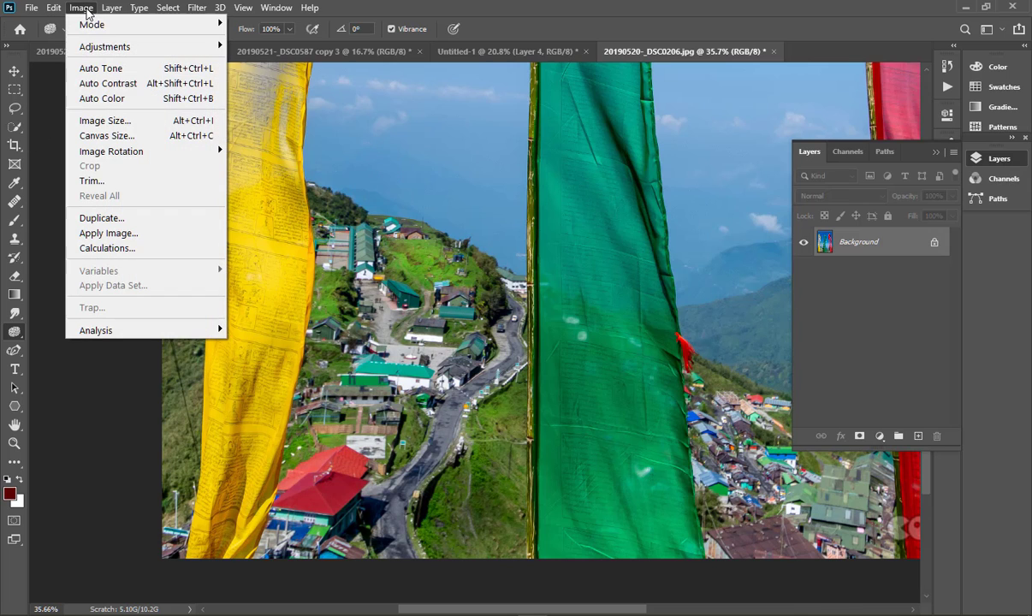
pyautogui.moveTo(94, 47)
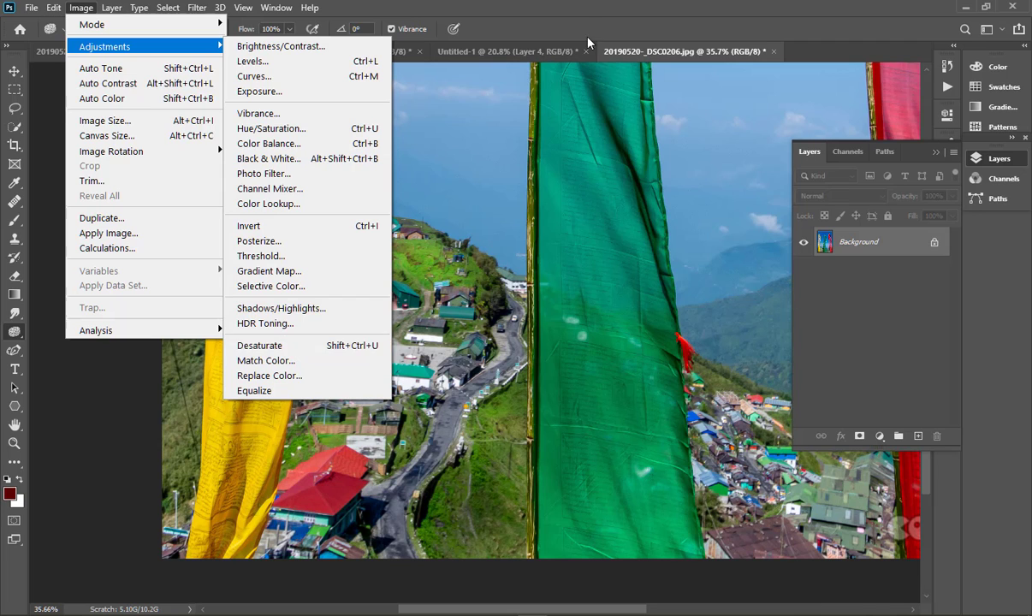
pyautogui.click(553, 24)
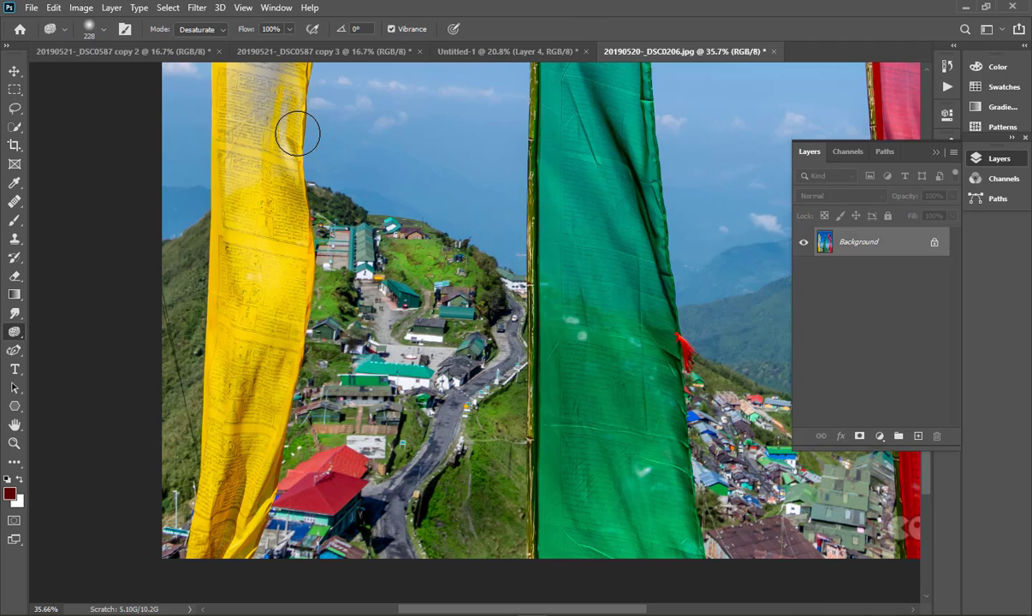
pyautogui.click(81, 8)
pyautogui.moveTo(107, 47)
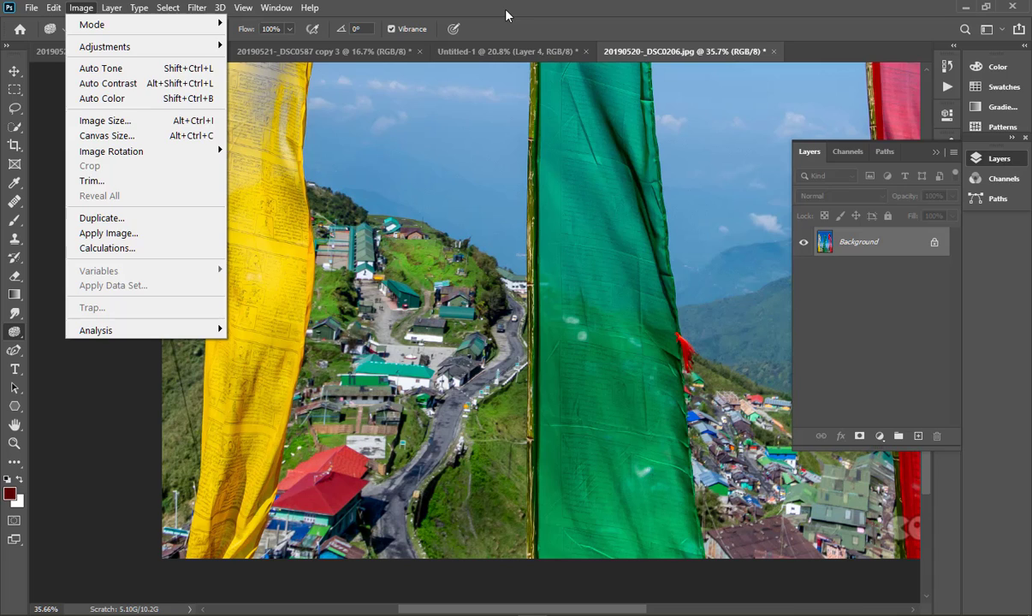
pyautogui.click(505, 15)
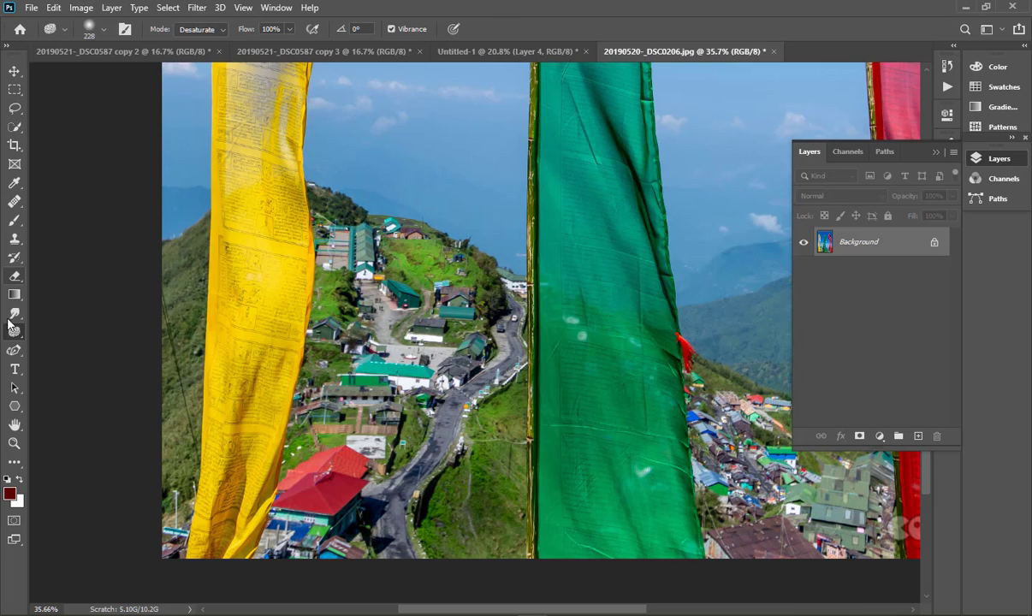